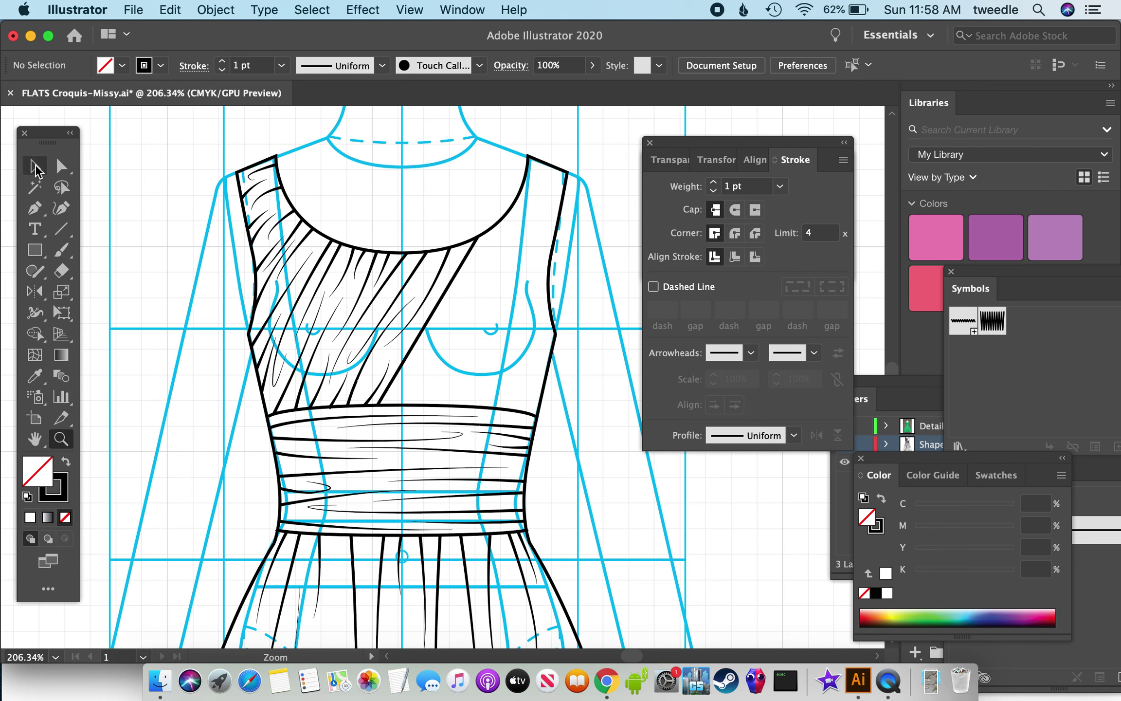
Select all the gather lines on the left side of the bodice, leaving the dress outline out of the selection.
{"action": "left_click", "coordinate": [34, 166]}
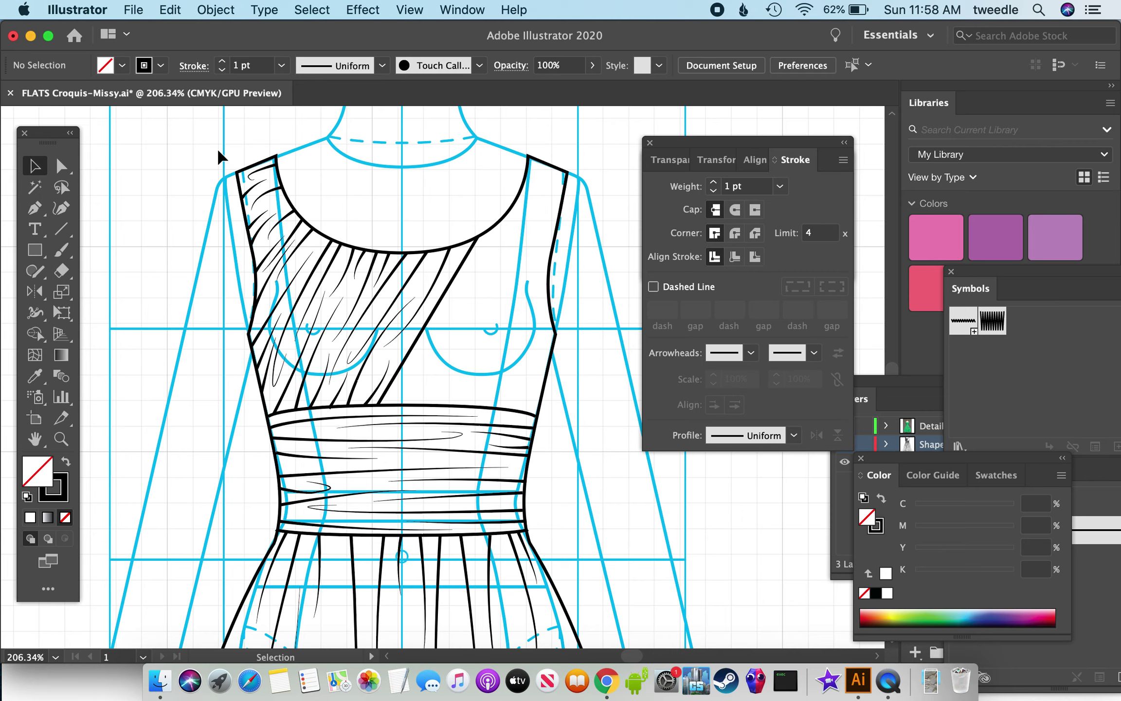
{"action": "left_click_drag", "start_coordinate": [218, 151], "coordinate": [379, 389]}
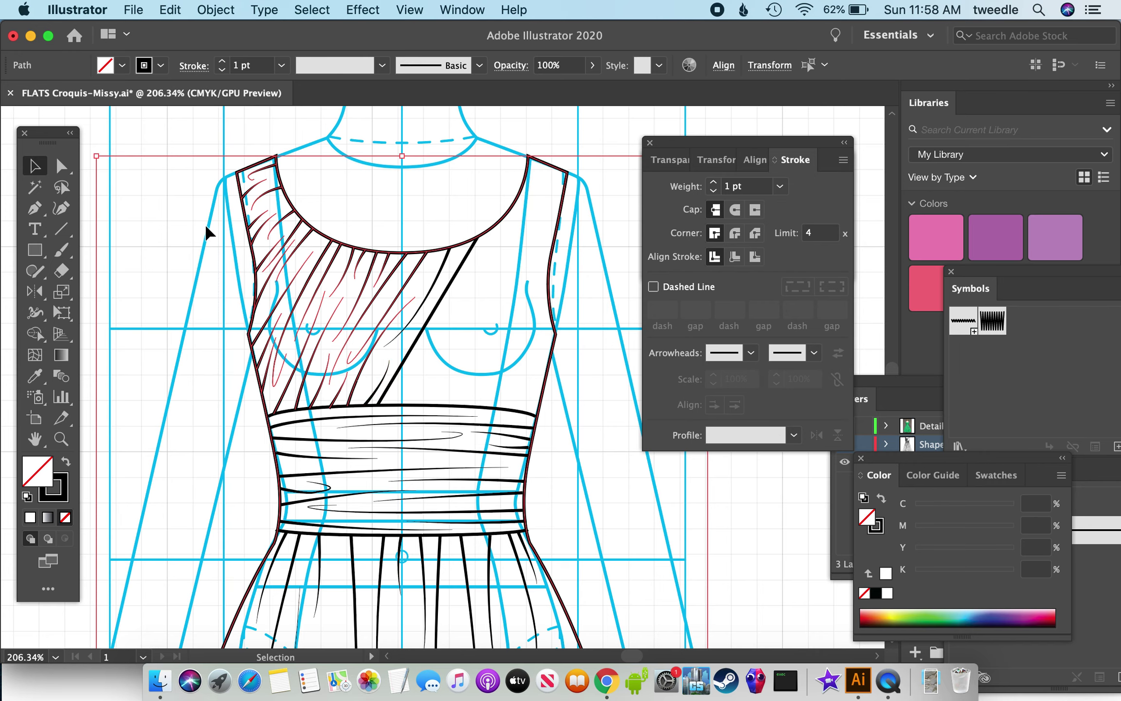
{"action": "left_click_drag", "start_coordinate": [205, 138], "coordinate": [382, 389]}
{"action": "key", "text": "shift"}
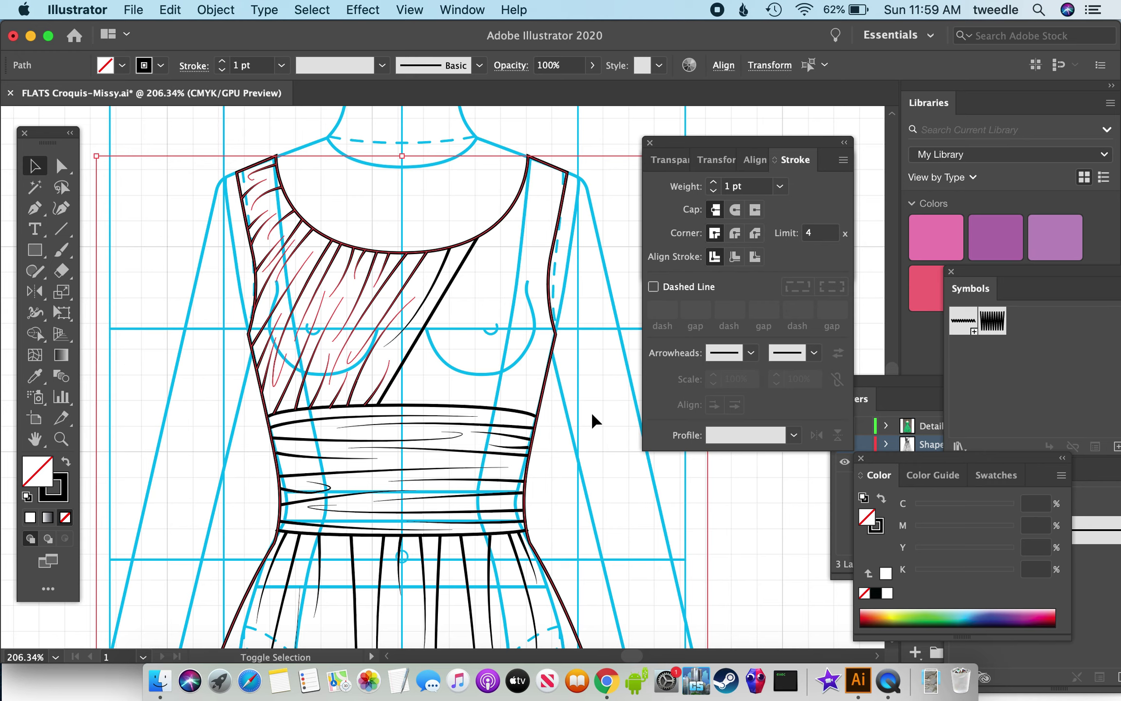
{"action": "left_click", "coordinate": [557, 336], "text": "shift"}
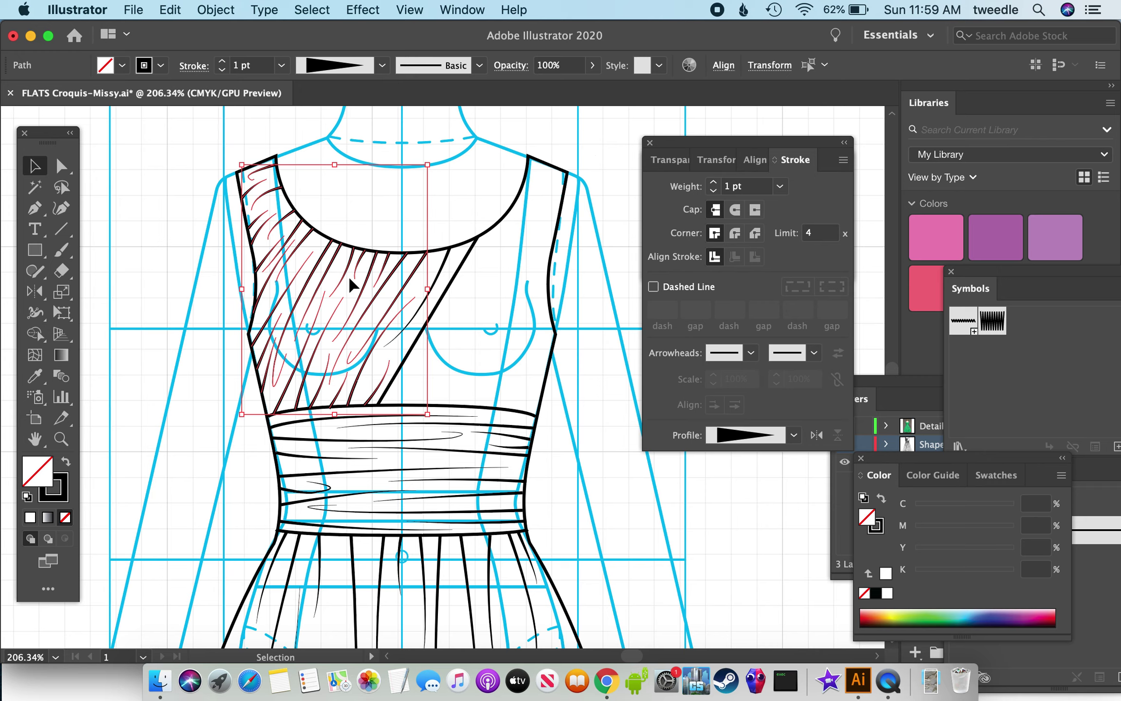
Reflect a copy of the selected gather lines across the vertical center-front line onto the right side of the bodice.
{"action": "left_click", "coordinate": [35, 291]}
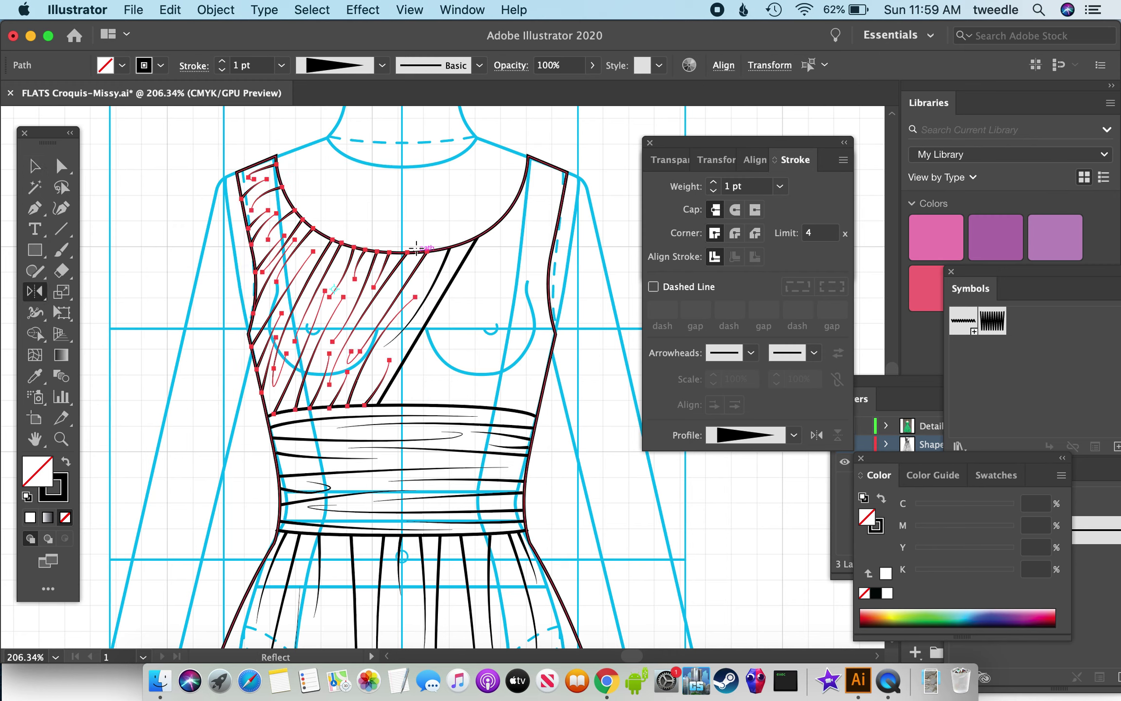
{"action": "left_click", "coordinate": [402, 226]}
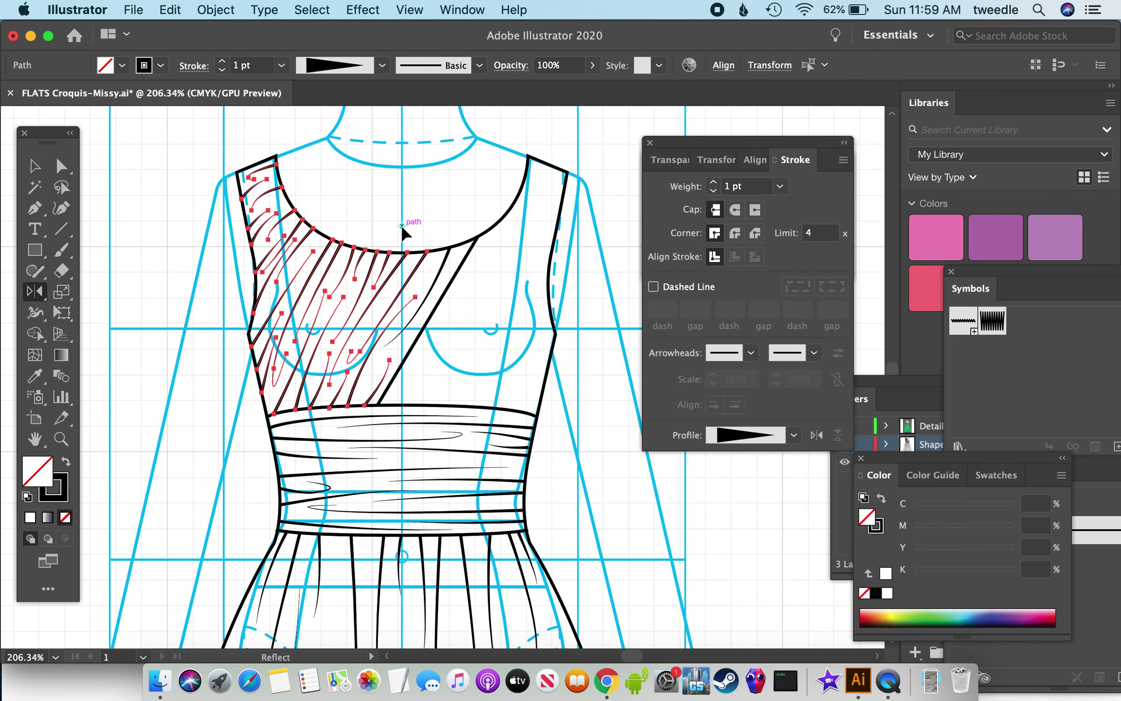
{"action": "left_click", "coordinate": [34, 166]}
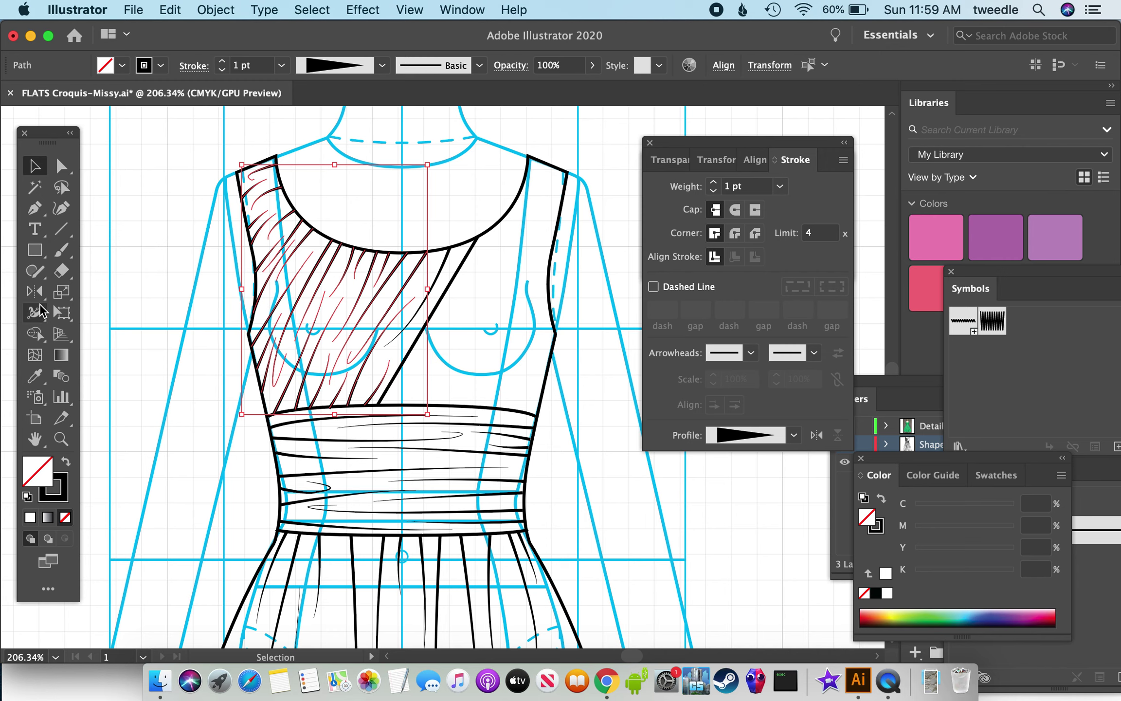
{"action": "left_click", "coordinate": [34, 291]}
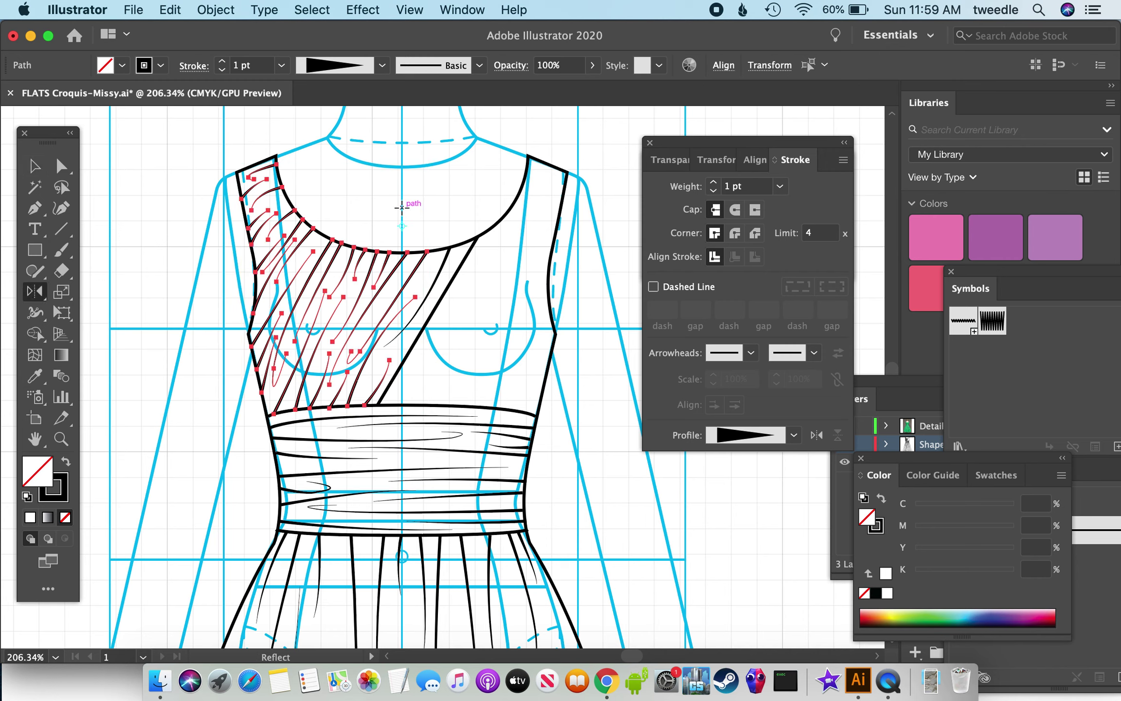
{"action": "left_click", "coordinate": [401, 208], "text": "alt"}
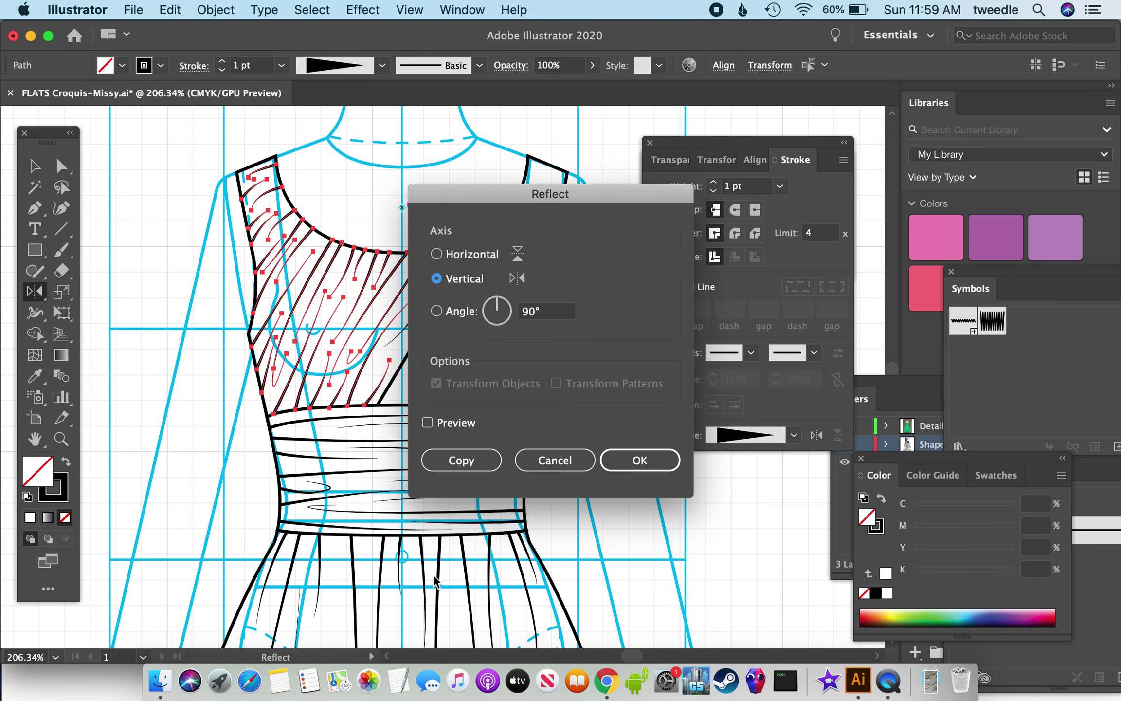
{"action": "left_click", "coordinate": [460, 458]}
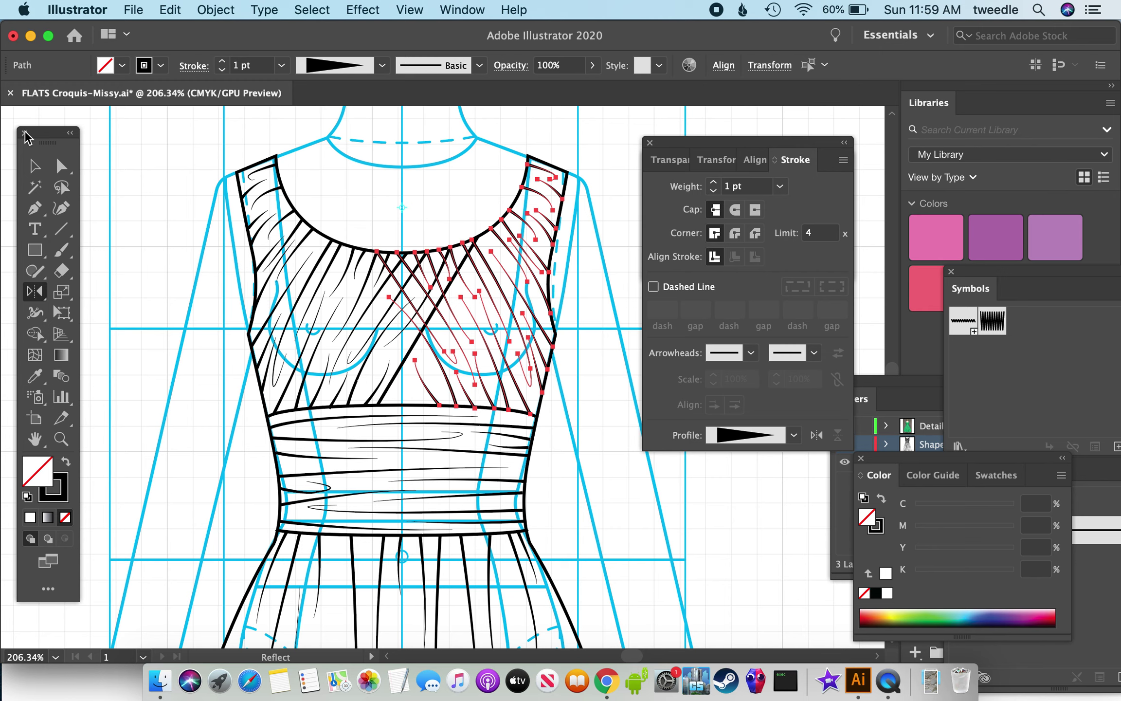
Delete the mirrored gather lines near center front that cross over the diagonal wrap edge.
{"action": "left_click", "coordinate": [64, 168]}
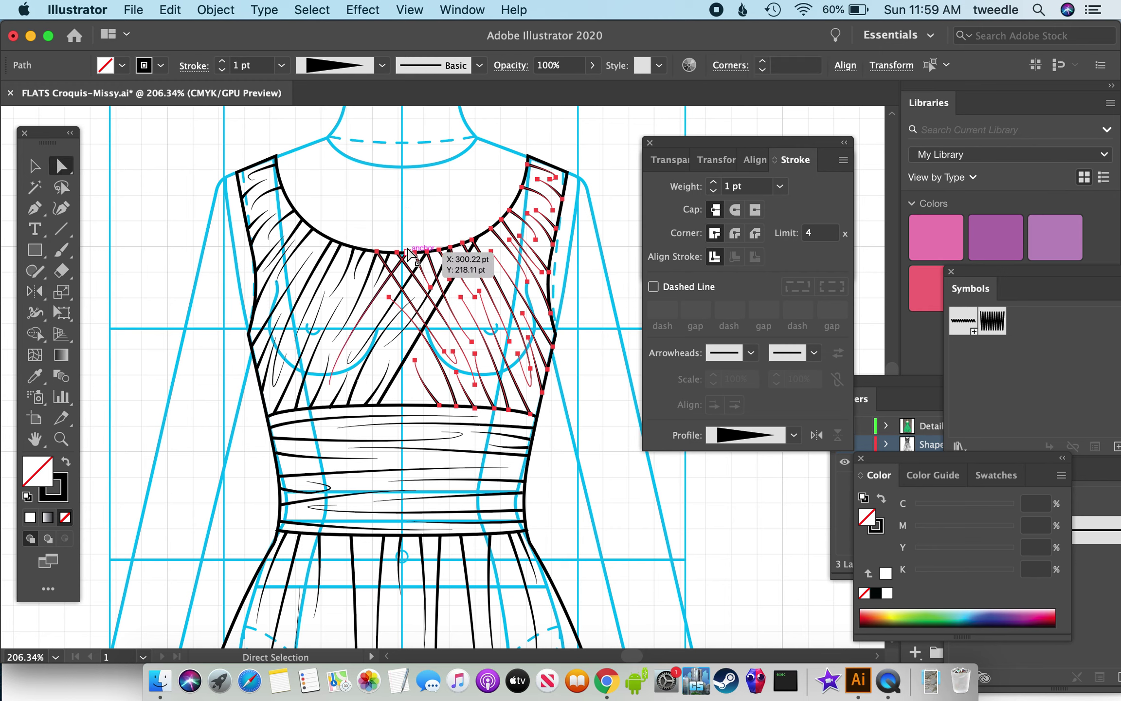
{"action": "left_click", "coordinate": [404, 228]}
{"action": "left_click", "coordinate": [28, 162]}
{"action": "left_click", "coordinate": [398, 290]}
{"action": "left_click", "coordinate": [399, 289], "text": "shift"}
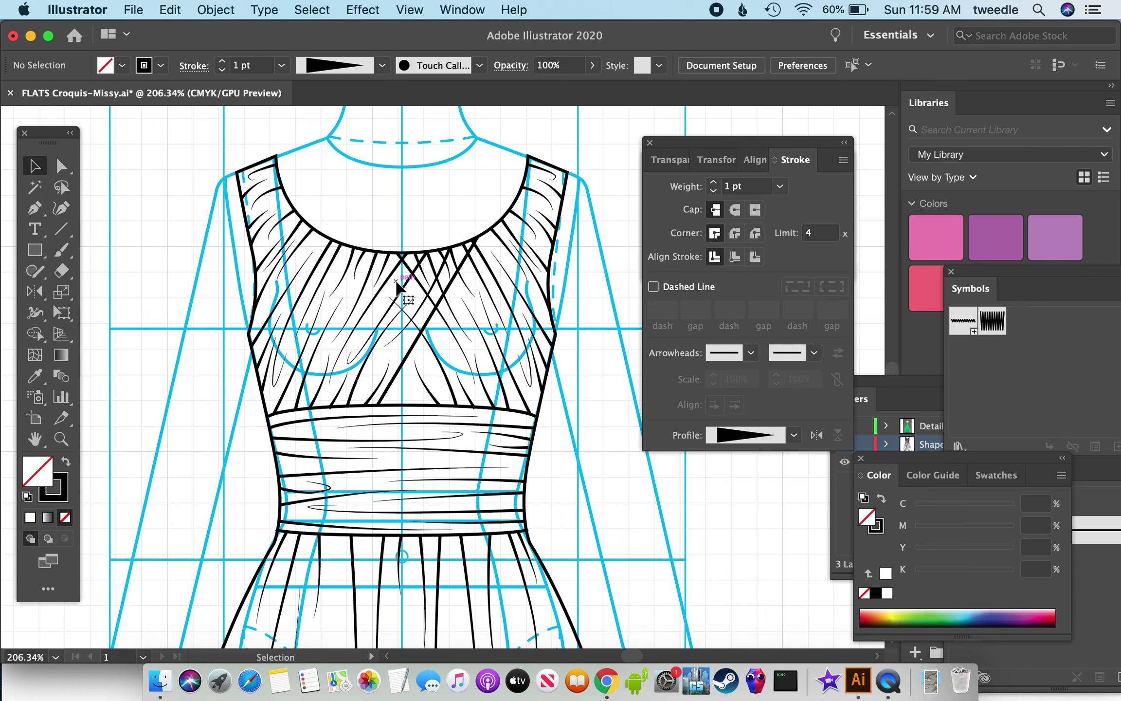
{"action": "left_click", "coordinate": [423, 291]}
{"action": "left_click", "coordinate": [424, 291], "text": "shift"}
{"action": "left_click", "coordinate": [421, 274]}
{"action": "left_click", "coordinate": [424, 272], "text": "shift"}
{"action": "left_click", "coordinate": [436, 264]}
{"action": "left_click", "coordinate": [439, 262], "text": "shift"}
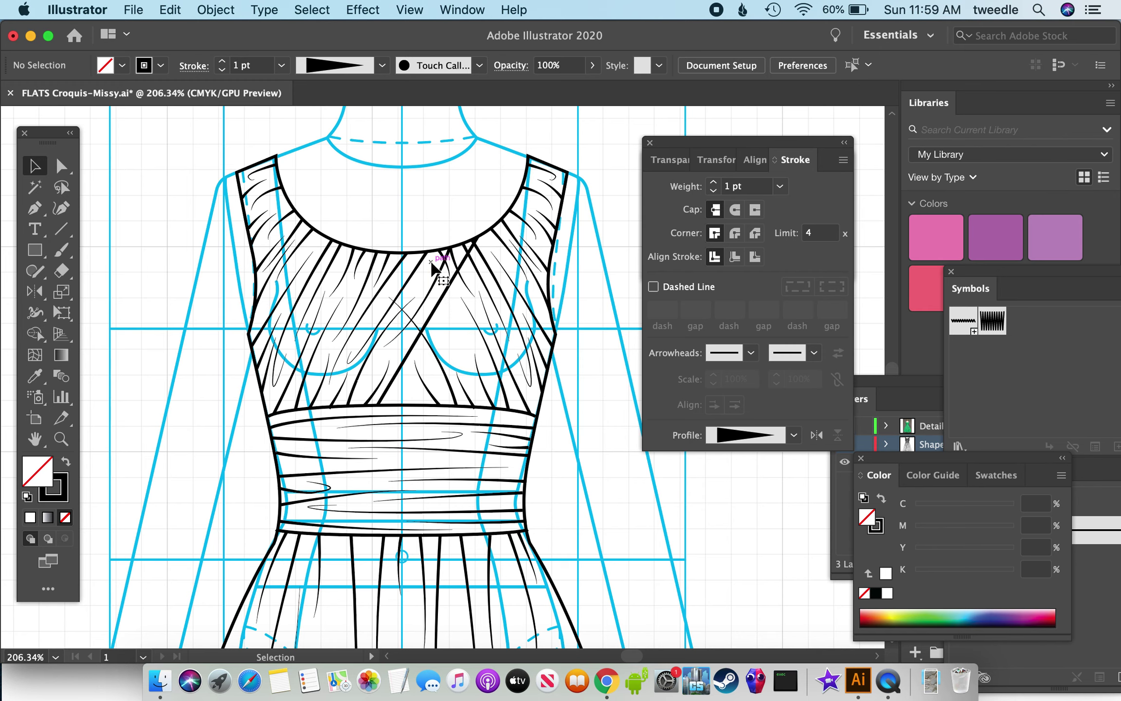
{"action": "left_click", "coordinate": [449, 269]}
{"action": "left_click", "coordinate": [450, 268], "text": "shift"}
{"action": "left_click", "coordinate": [455, 265]}
{"action": "left_click", "coordinate": [458, 265], "text": "shift"}
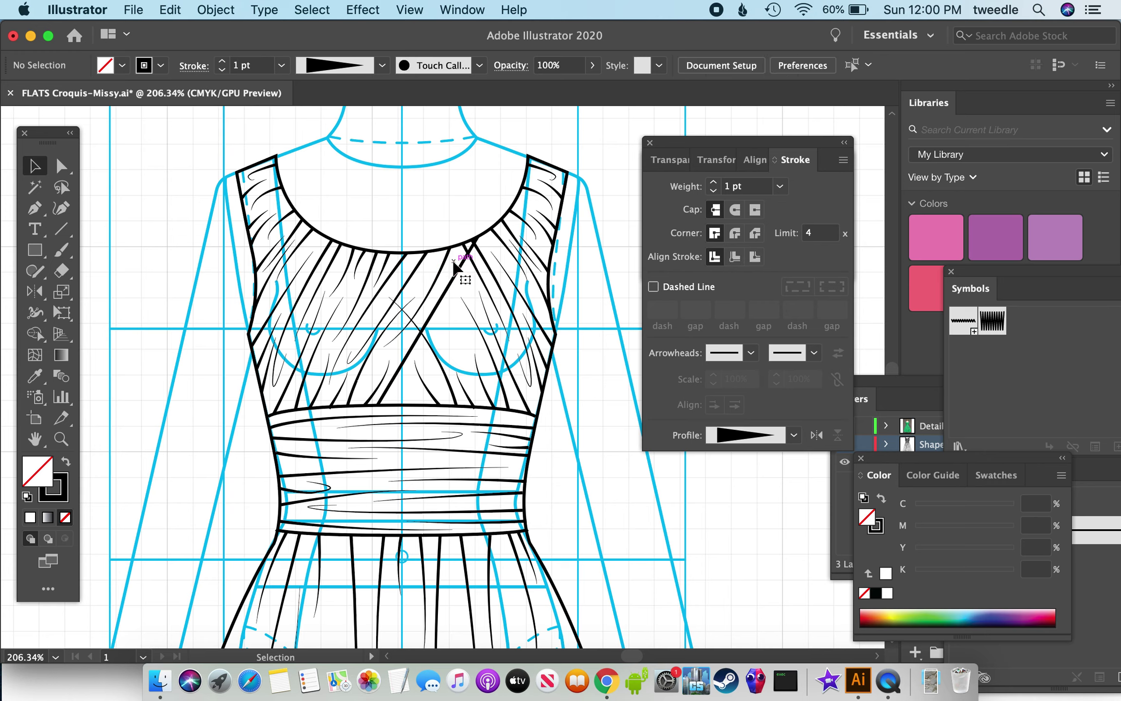
{"action": "left_click", "coordinate": [465, 246]}
{"action": "left_click", "coordinate": [463, 243], "text": "shift"}
Reposition the anchor points of the short mirrored gather lines above the waistband so they stop at the diagonal wrap edge.
{"action": "left_click", "coordinate": [61, 165]}
{"action": "left_click_drag", "start_coordinate": [442, 366], "coordinate": [426, 347]}
{"action": "left_click_drag", "start_coordinate": [484, 417], "coordinate": [429, 362]}
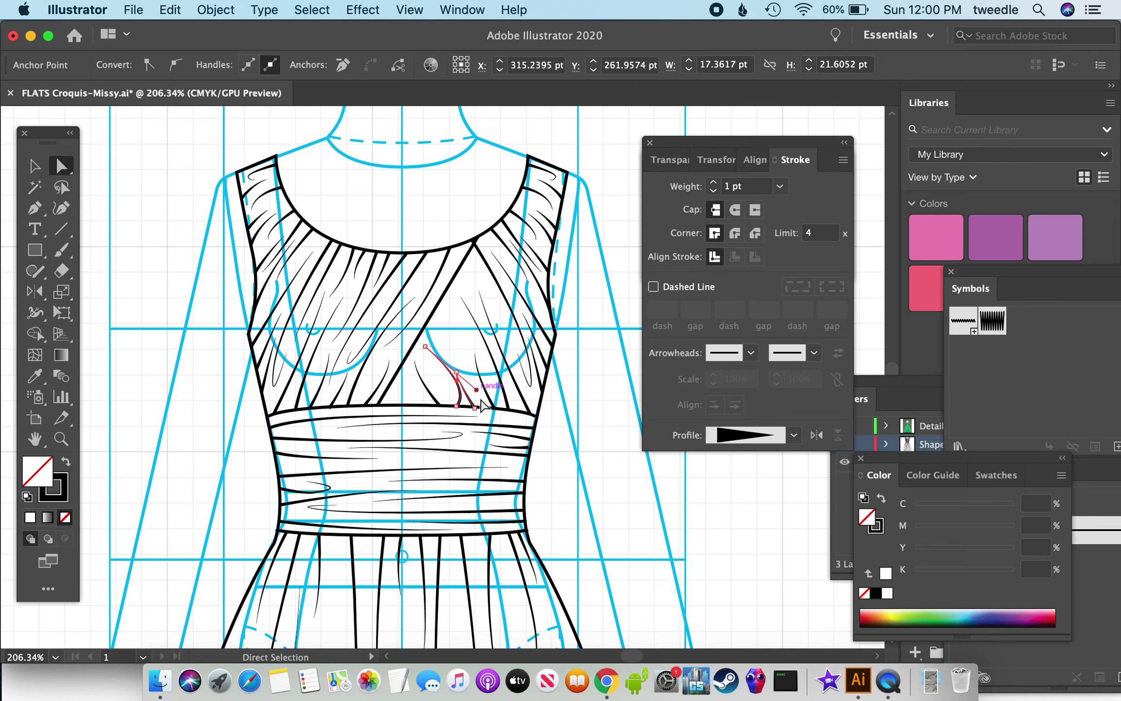
{"action": "left_click_drag", "start_coordinate": [475, 406], "coordinate": [463, 388]}
{"action": "left_click", "coordinate": [570, 463]}
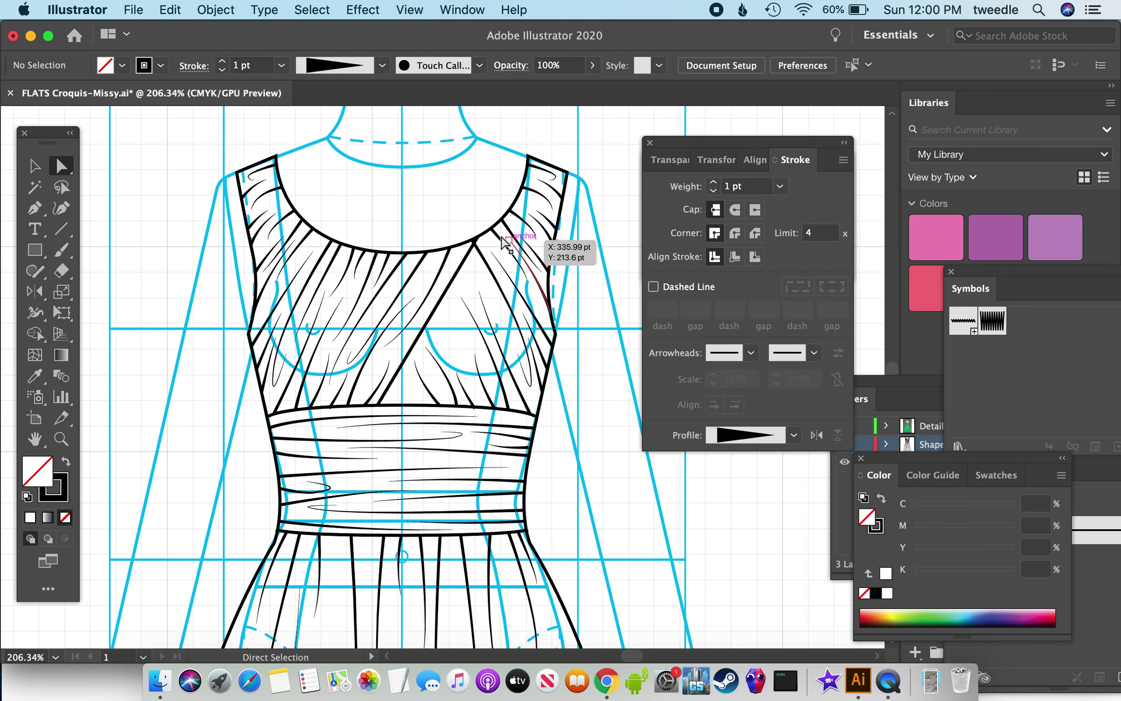
Move the top anchor of the long mirrored gather line from the neckline down to the diagonal wrap edge.
{"action": "left_click", "coordinate": [473, 241]}
{"action": "left_click_drag", "start_coordinate": [473, 241], "coordinate": [465, 257]}
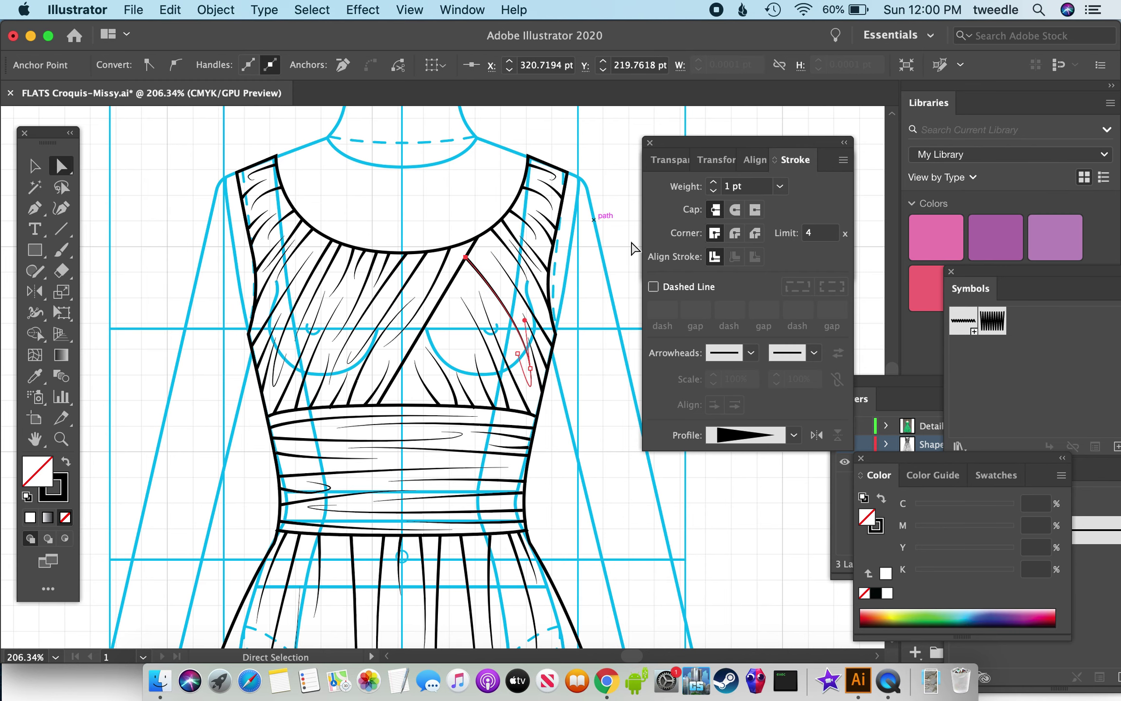
{"action": "left_click", "coordinate": [592, 172]}
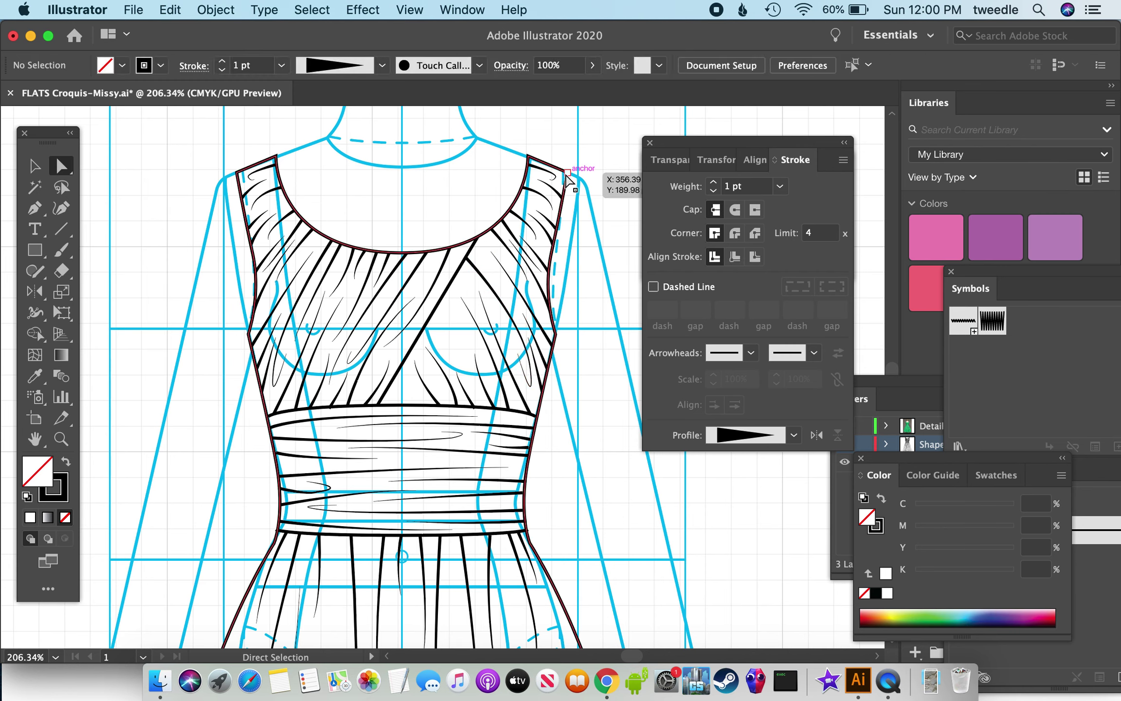
Draw a short straight gather line with the Pen tool from the diagonal wrap edge at center front to the waistband.
{"action": "left_click", "coordinate": [36, 209]}
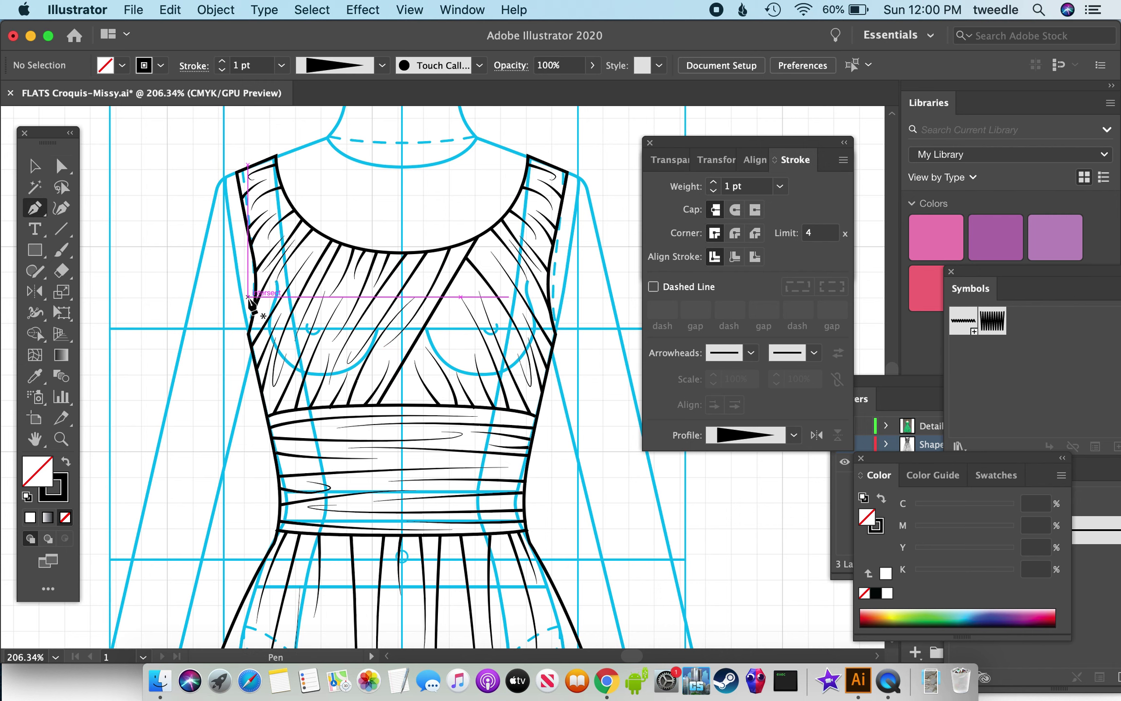
{"action": "left_click", "coordinate": [402, 364]}
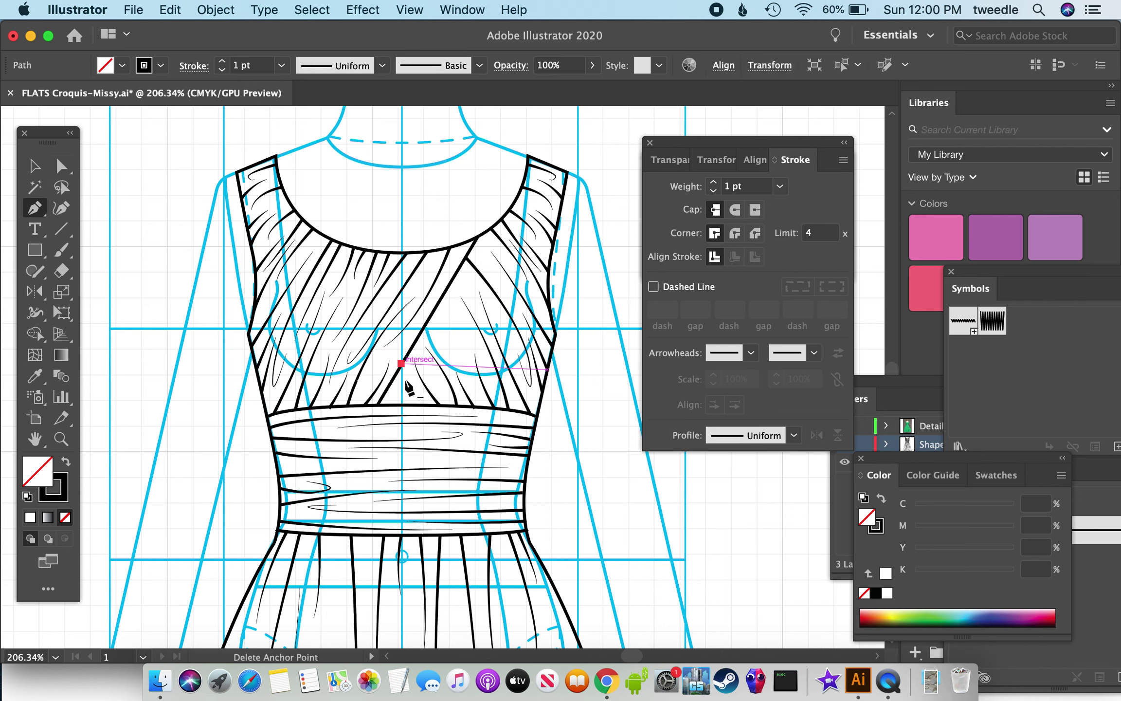
{"action": "left_click", "coordinate": [425, 405]}
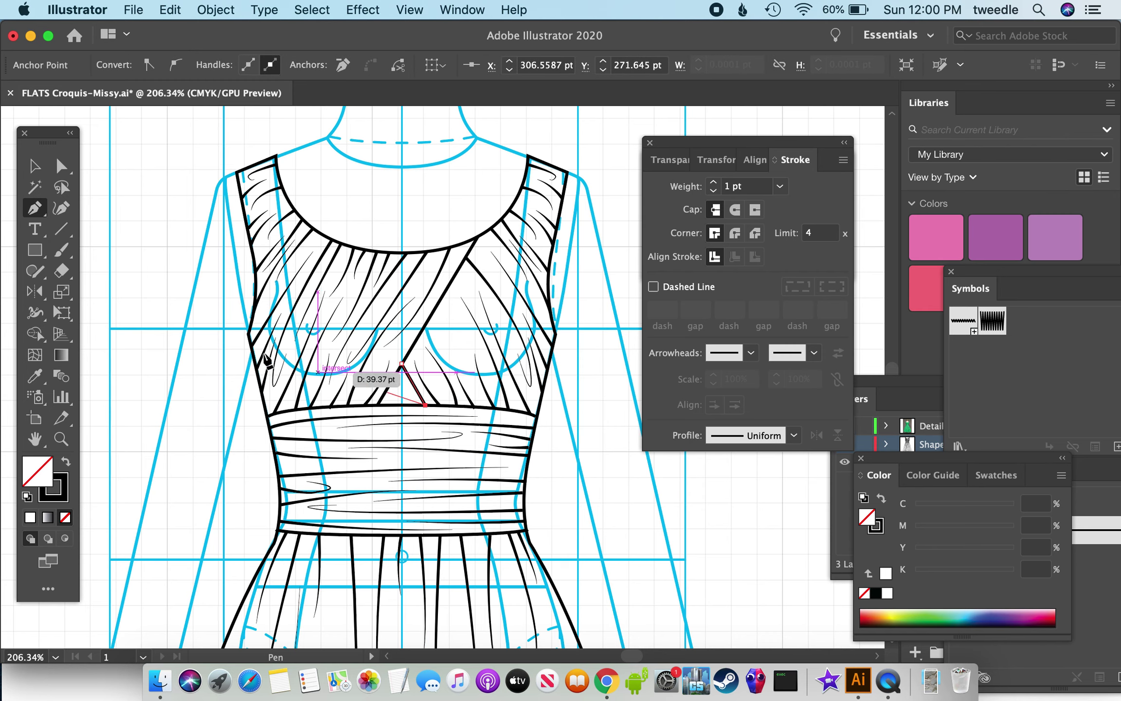
{"action": "left_click", "coordinate": [59, 165]}
{"action": "left_click", "coordinate": [146, 165]}
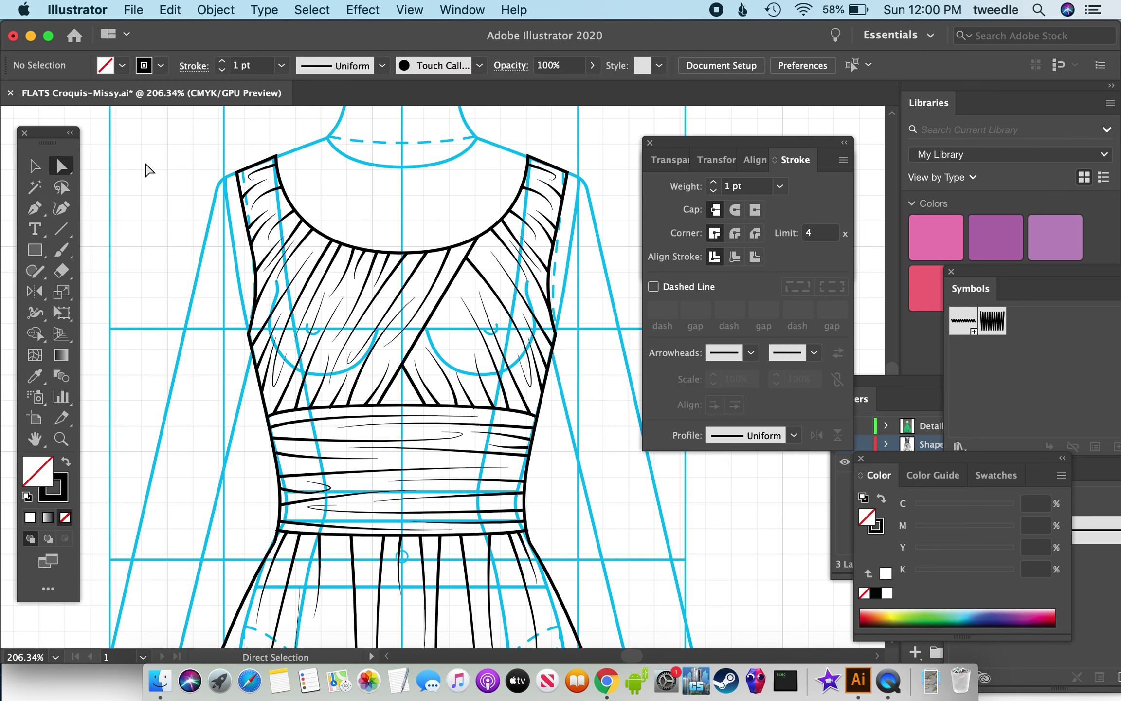
Draw a curved gather line with the Pen tool from the middle of the diagonal wrap edge down across the right bust.
{"action": "left_click", "coordinate": [34, 208]}
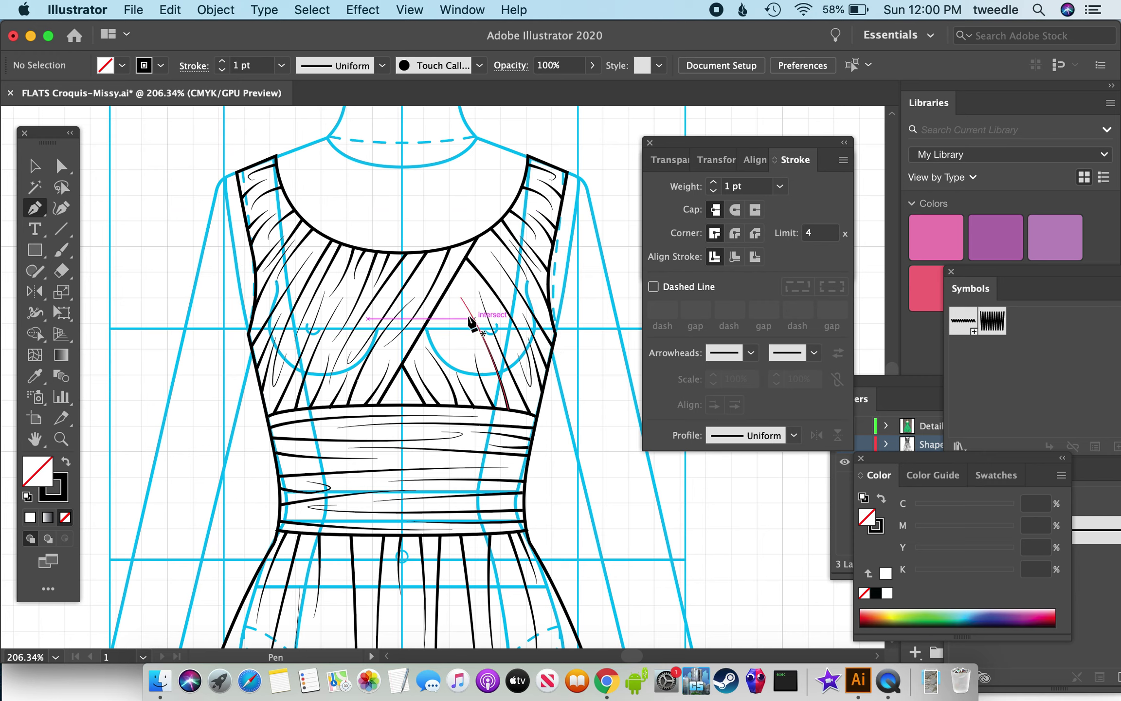
{"action": "left_click", "coordinate": [435, 308]}
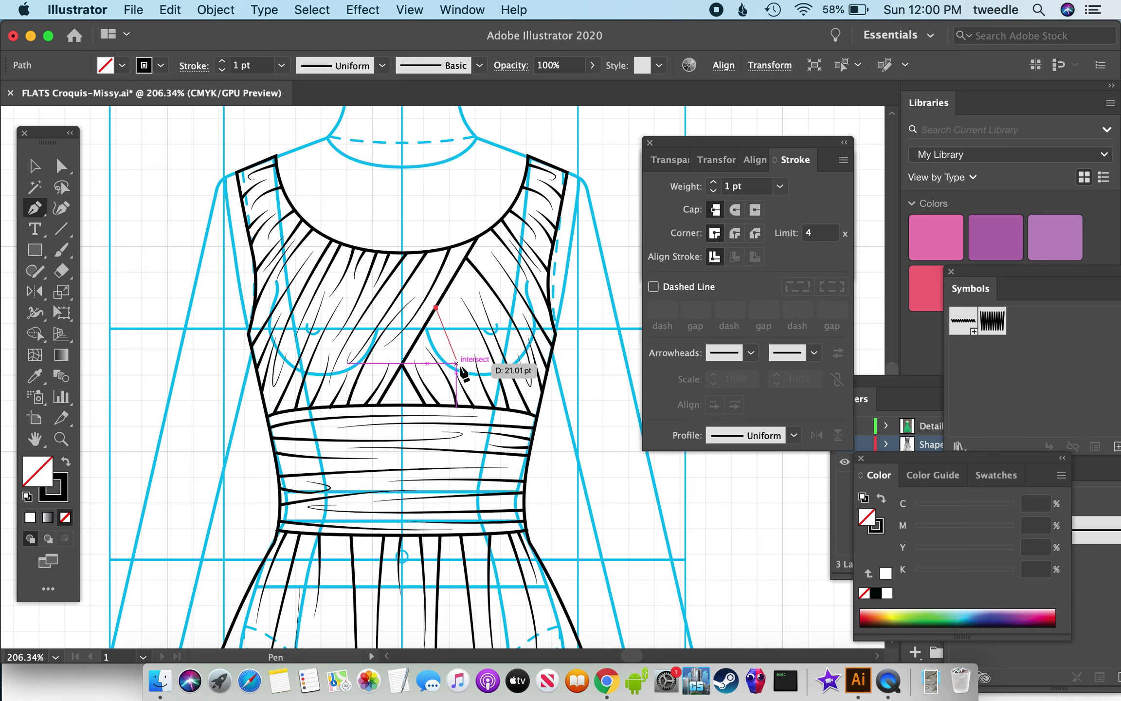
{"action": "left_click_drag", "start_coordinate": [475, 385], "coordinate": [479, 415]}
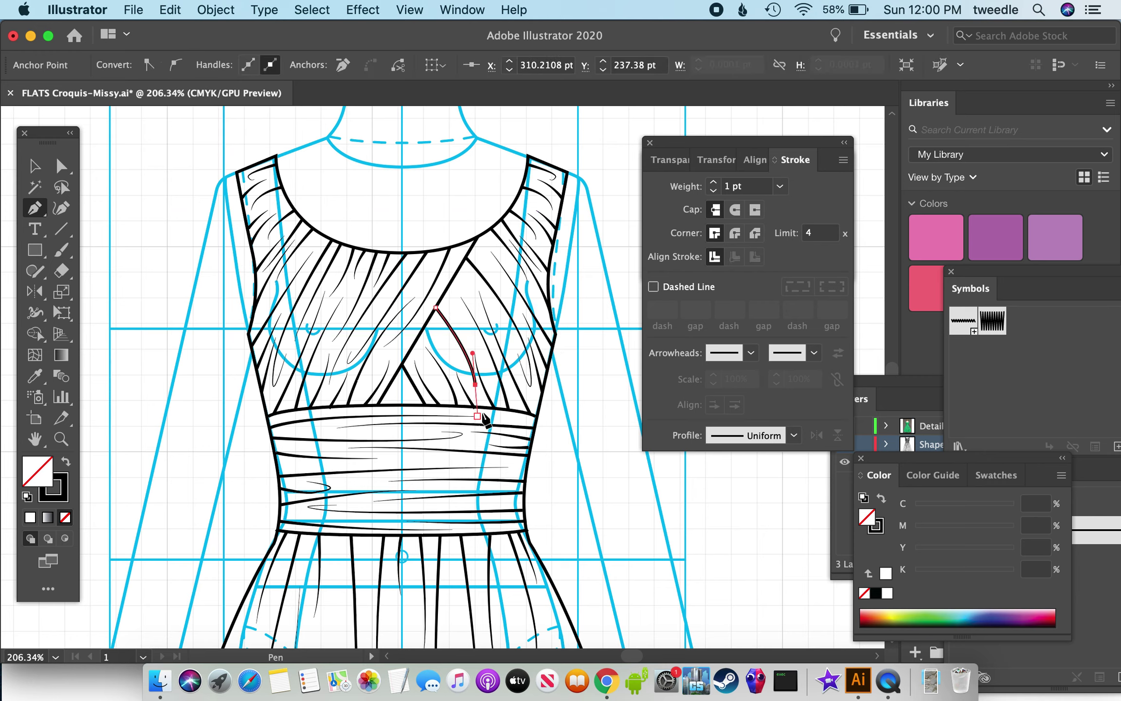
{"action": "left_click", "coordinate": [492, 292], "text": "super"}
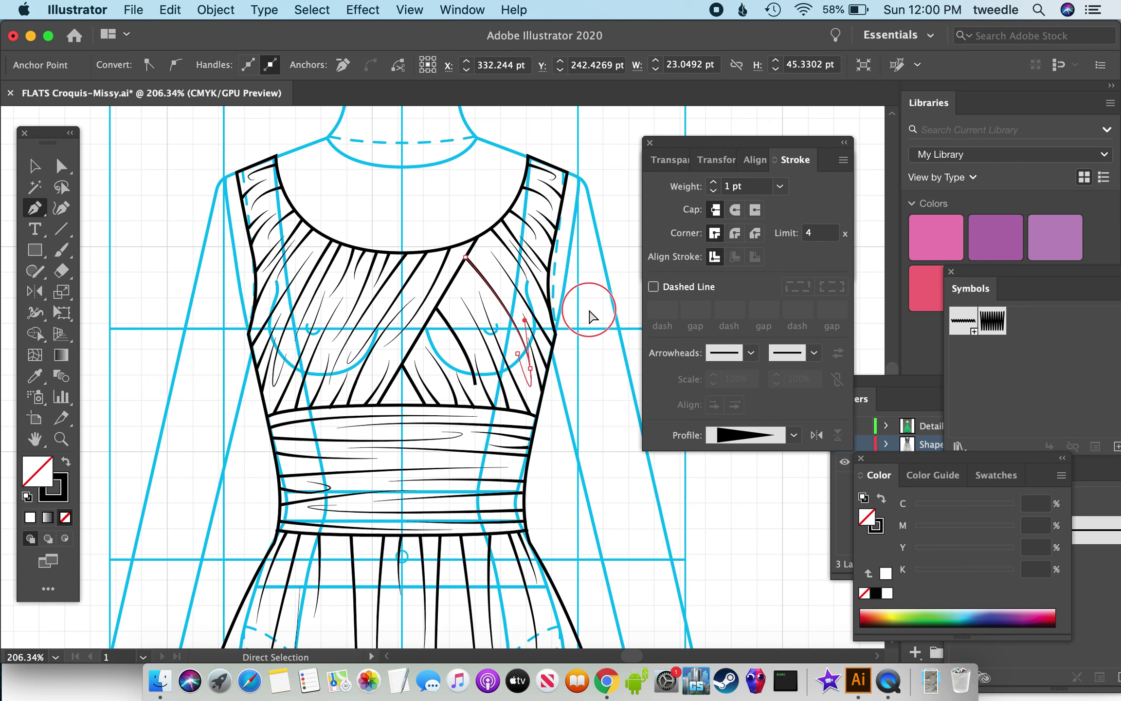
{"action": "left_click", "coordinate": [591, 312], "text": "super"}
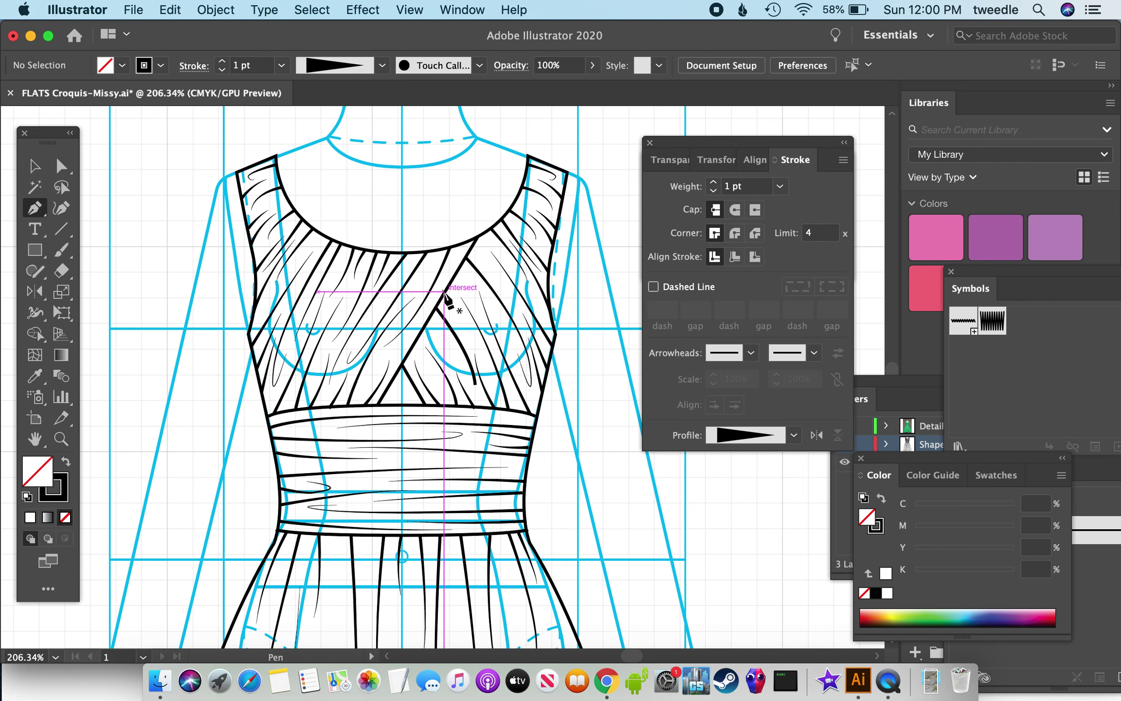
Draw two curved gather lines from the upper part of the diagonal wrap edge into the right bust area.
{"action": "left_click", "coordinate": [444, 292]}
{"action": "left_click", "coordinate": [474, 336]}
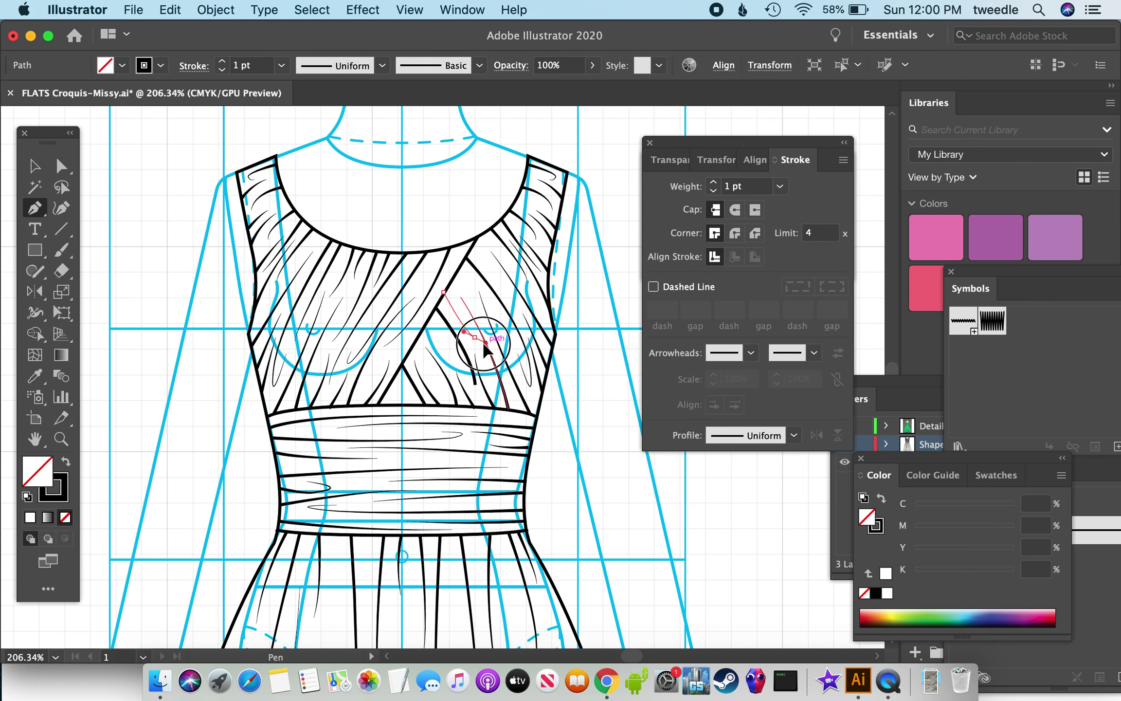
{"action": "left_click", "coordinate": [595, 395], "text": "super"}
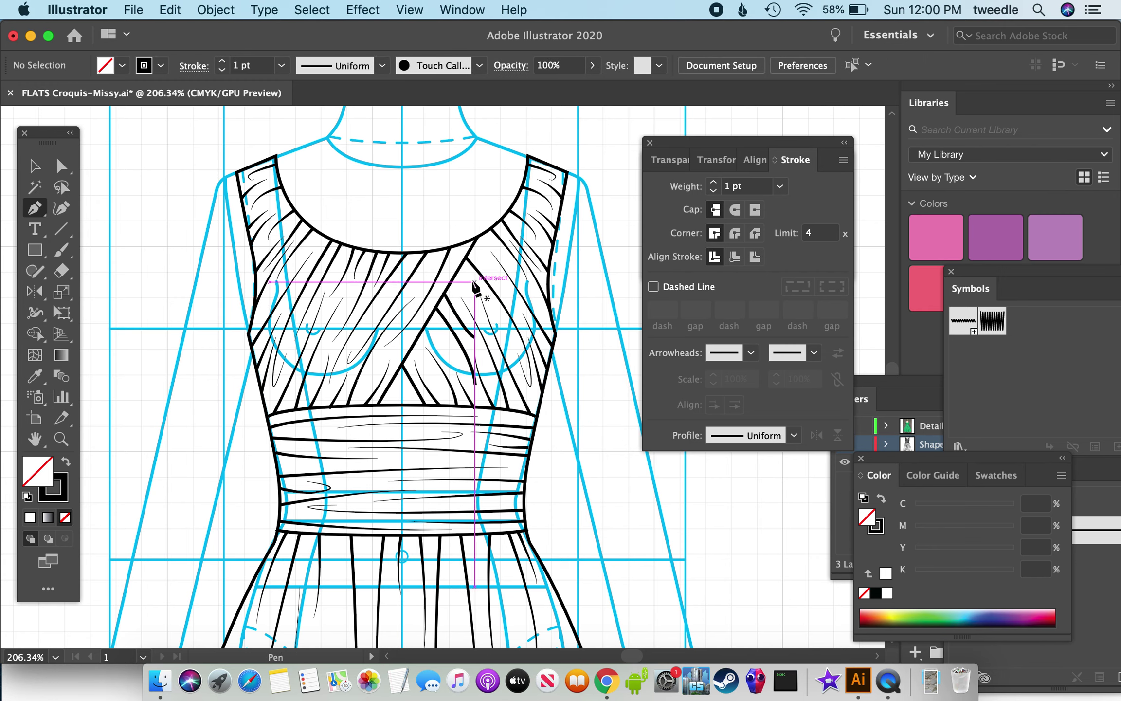
{"action": "left_click", "coordinate": [456, 278], "text": "super"}
{"action": "left_click", "coordinate": [456, 278]}
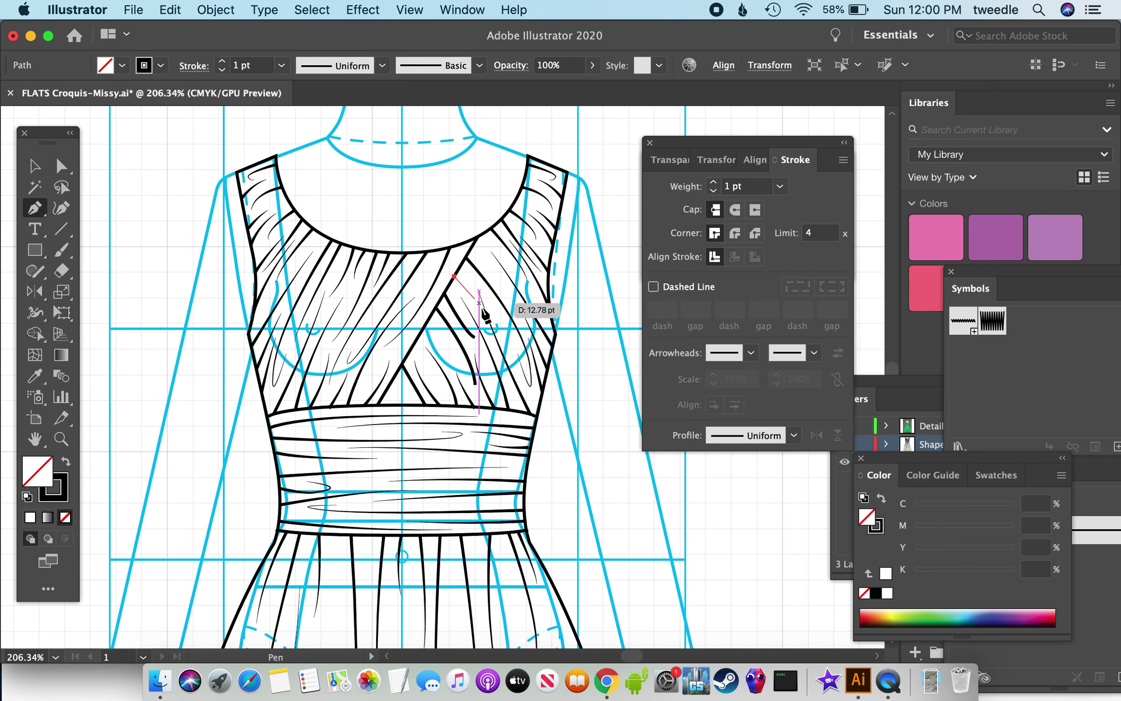
{"action": "left_click_drag", "start_coordinate": [485, 330], "coordinate": [491, 352]}
{"action": "left_click", "coordinate": [570, 358], "text": "super"}
Draw two more gather lines from the lower half of the diagonal wrap edge, slanting down toward the waistband.
{"action": "left_click", "coordinate": [414, 347]}
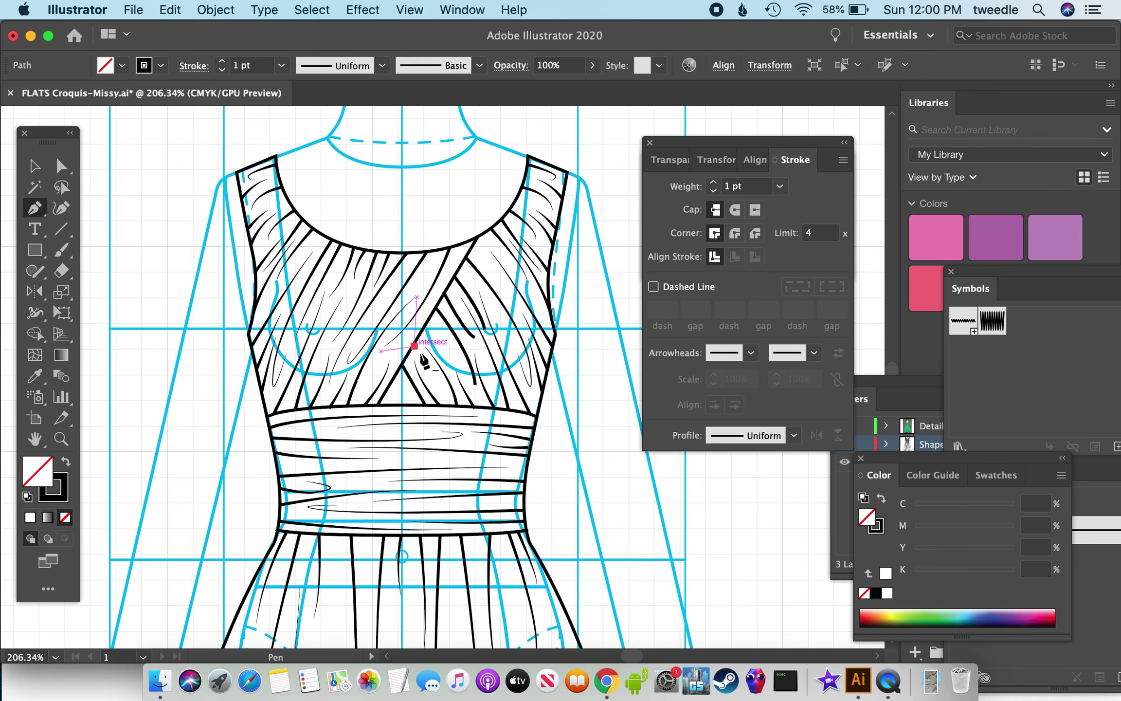
{"action": "left_click", "coordinate": [443, 392]}
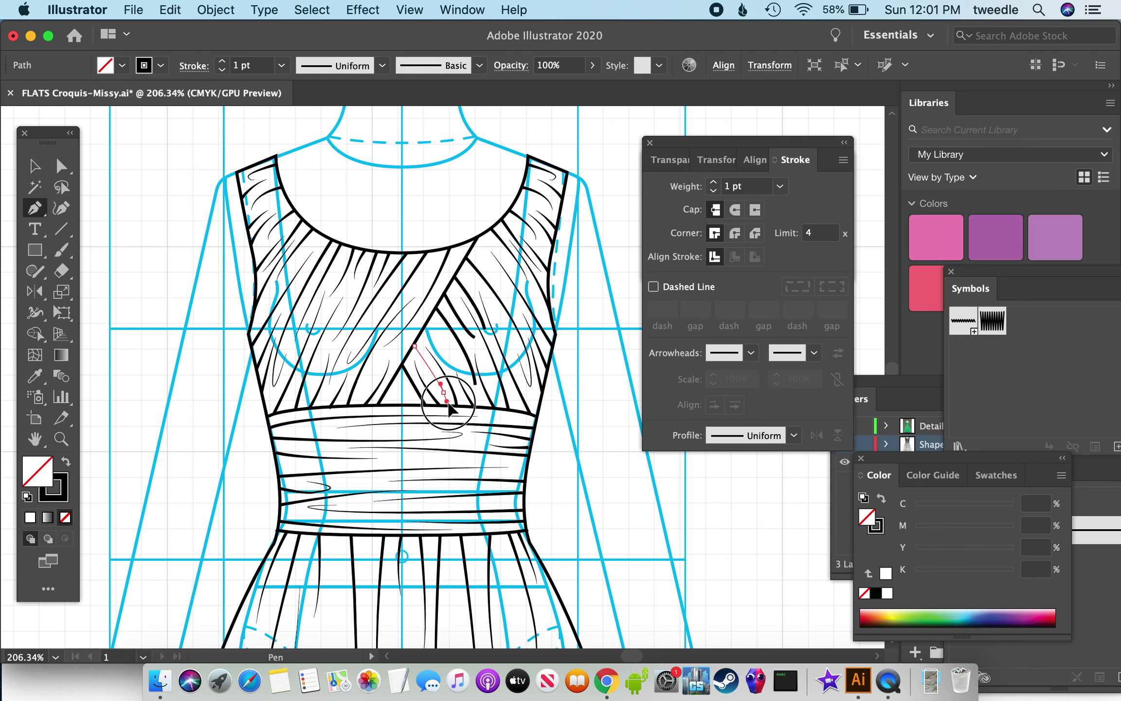
{"action": "left_click", "coordinate": [456, 406]}
{"action": "right_click", "coordinate": [548, 444]}
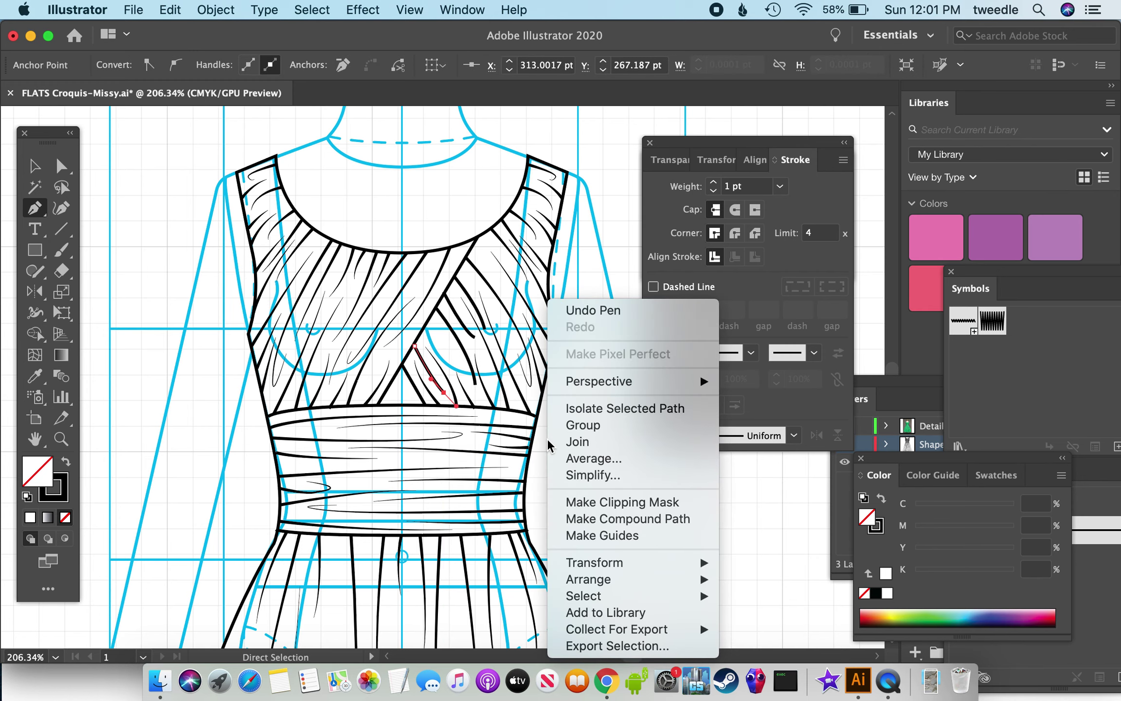
{"action": "left_click", "coordinate": [427, 333]}
{"action": "key", "text": "Escape"}
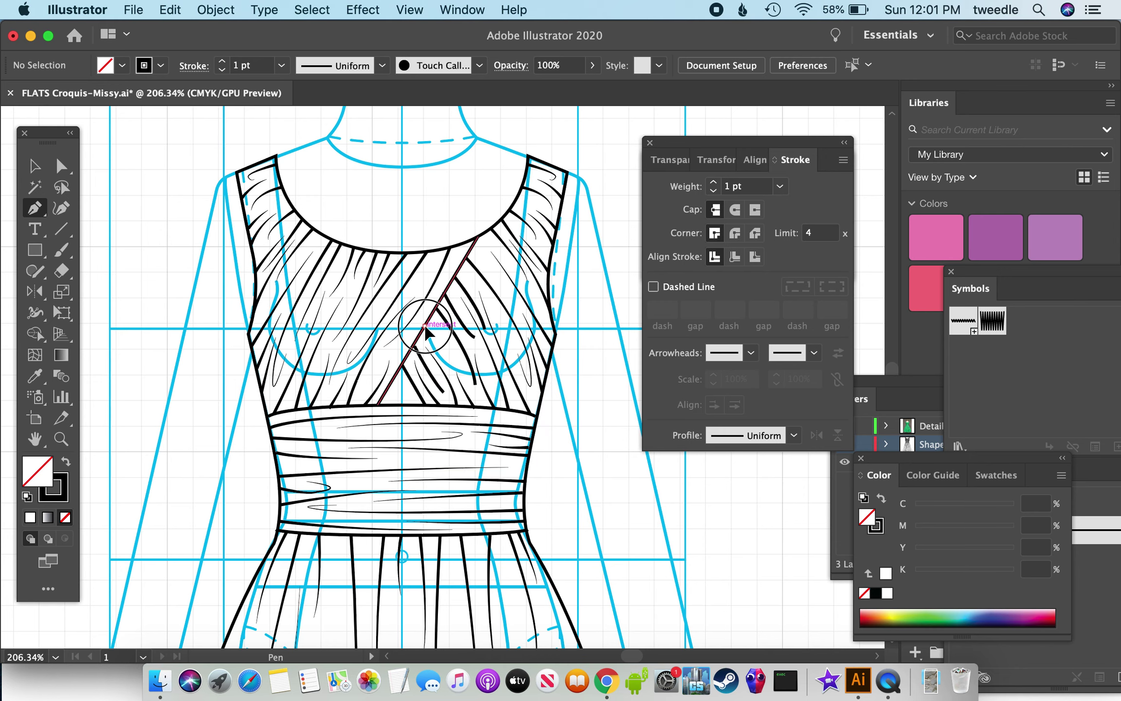
{"action": "left_click", "coordinate": [425, 325]}
{"action": "left_click_drag", "start_coordinate": [449, 363], "coordinate": [468, 394]}
{"action": "key", "text": "Escape"}
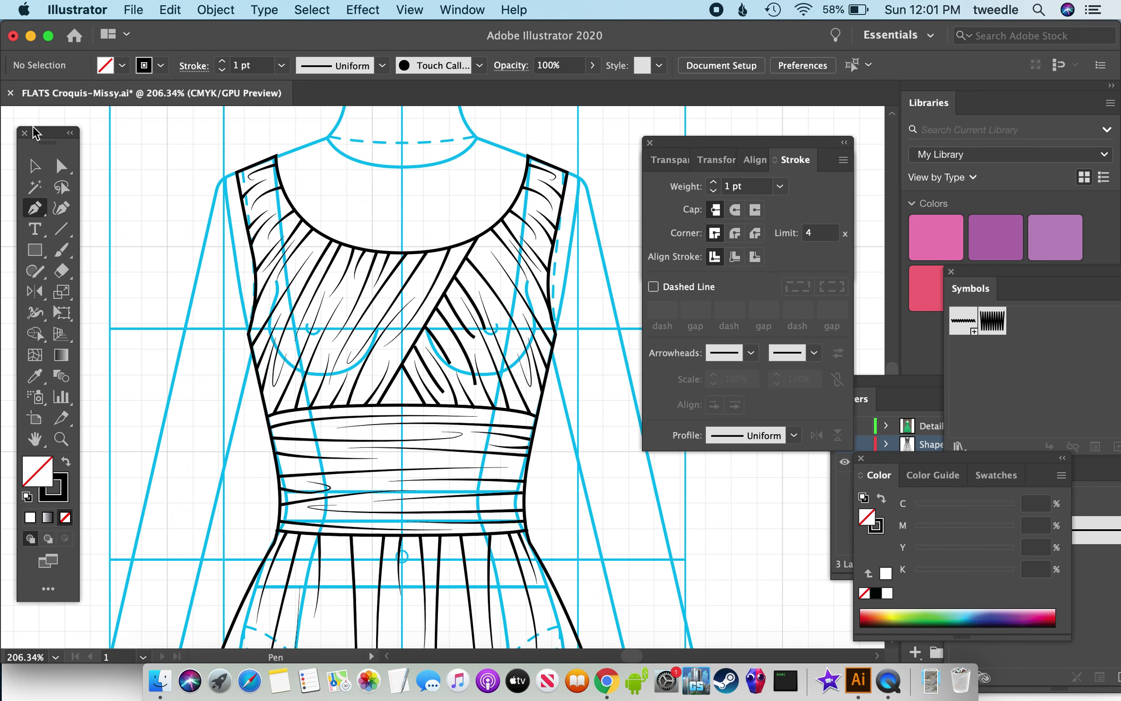
Apply the tapered triangular width profile to the newly drawn gather lines along the diagonal wrap edge on the right bust.
{"action": "left_click", "coordinate": [34, 166]}
{"action": "left_click", "coordinate": [428, 368]}
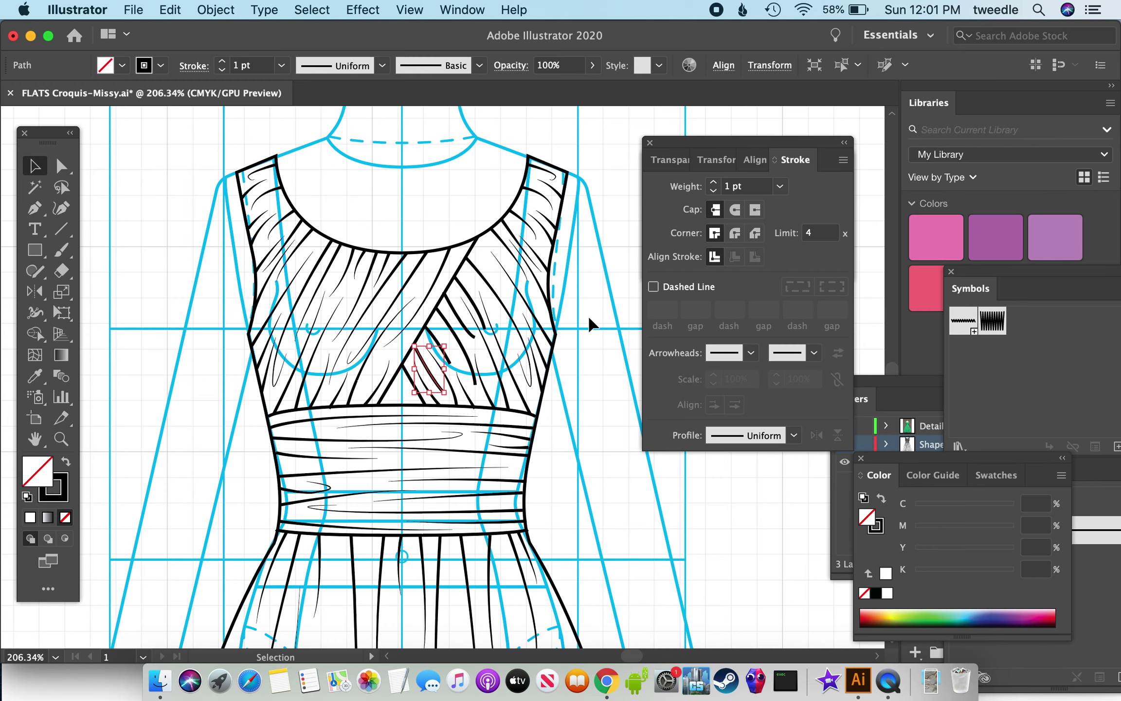
{"action": "left_click", "coordinate": [430, 331], "text": "shift"}
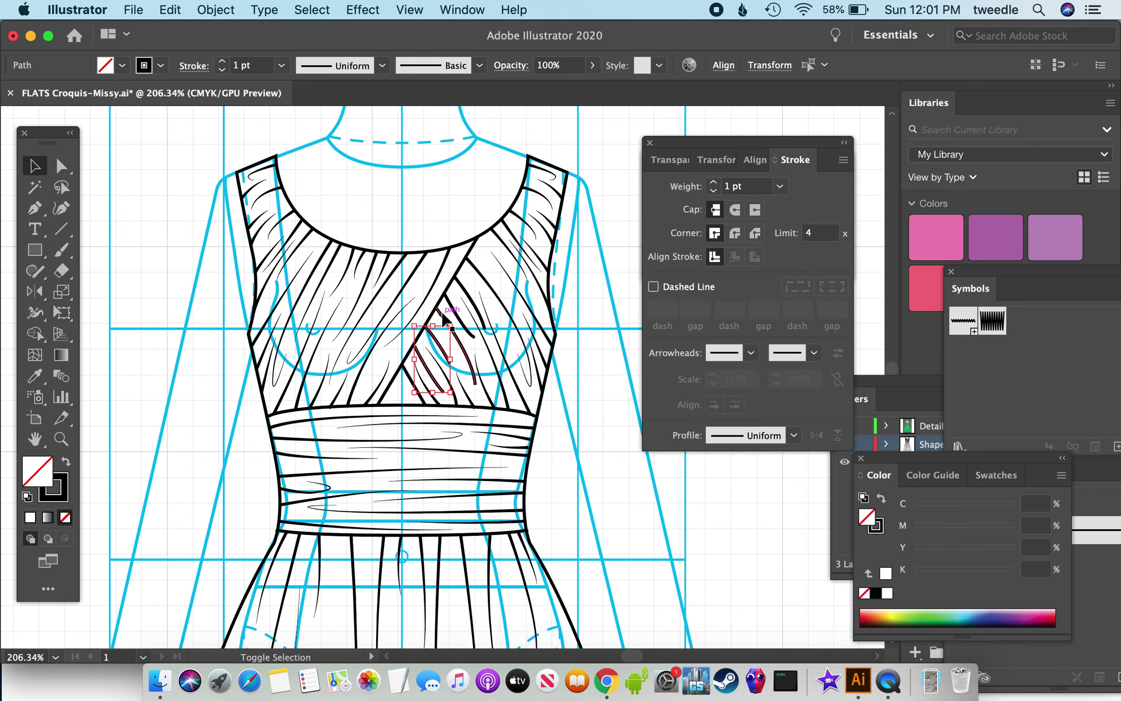
{"action": "left_click", "coordinate": [444, 315], "text": "shift"}
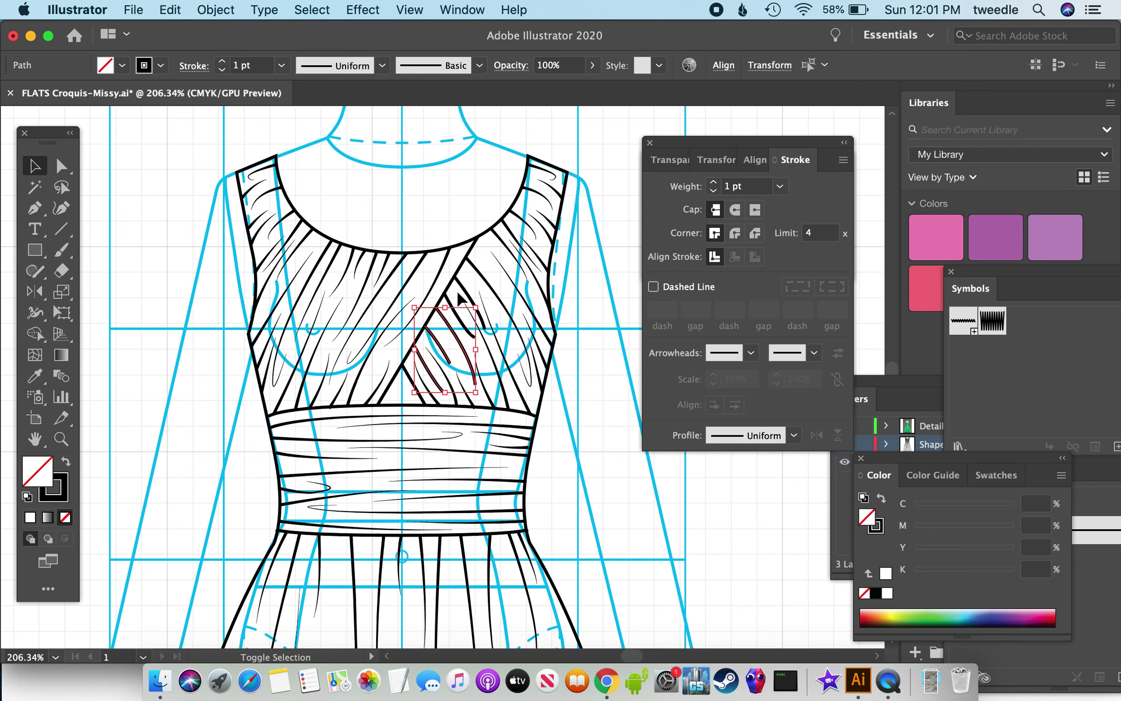
{"action": "left_click", "coordinate": [463, 290], "text": "shift"}
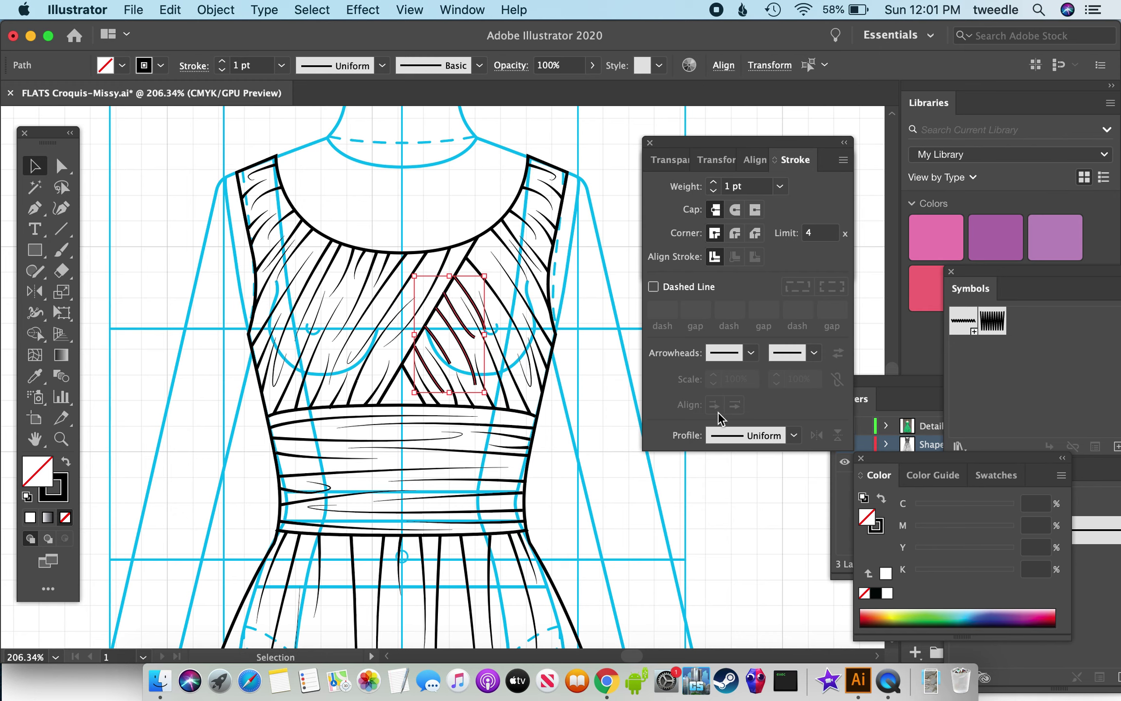
{"action": "left_click", "coordinate": [794, 436]}
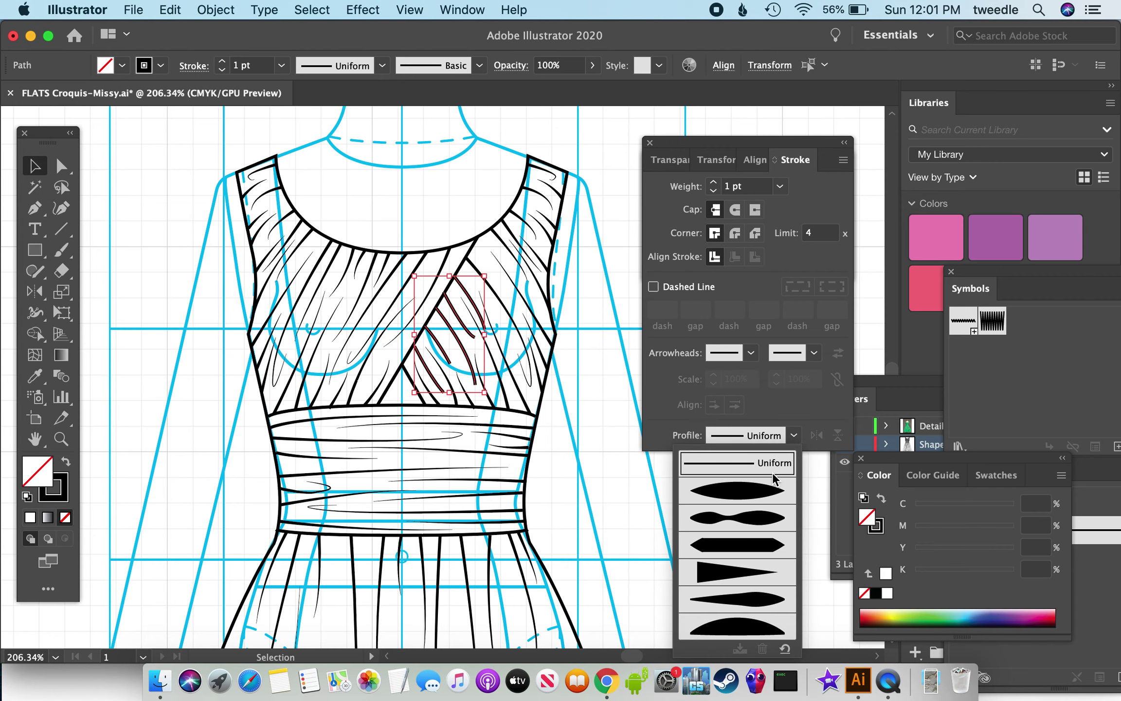
{"action": "left_click", "coordinate": [732, 572]}
{"action": "left_click", "coordinate": [659, 564]}
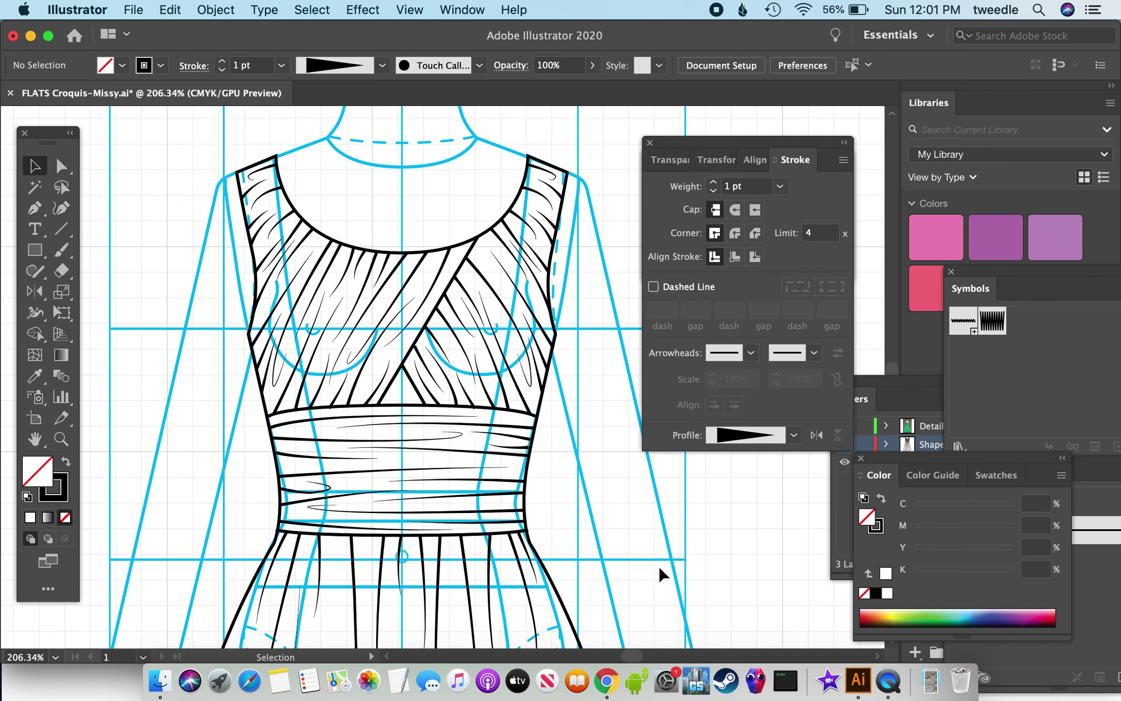
Examine the skirt seam and hem folds in the green dress reference photo and compare them with the skirt of the flat.
{"action": "key", "text": "super+minus"}
{"action": "key", "text": "super+minus"}
{"action": "key", "text": "super+minus"}
{"action": "key", "text": "super+minus"}
{"action": "key", "text": "super+minus"}
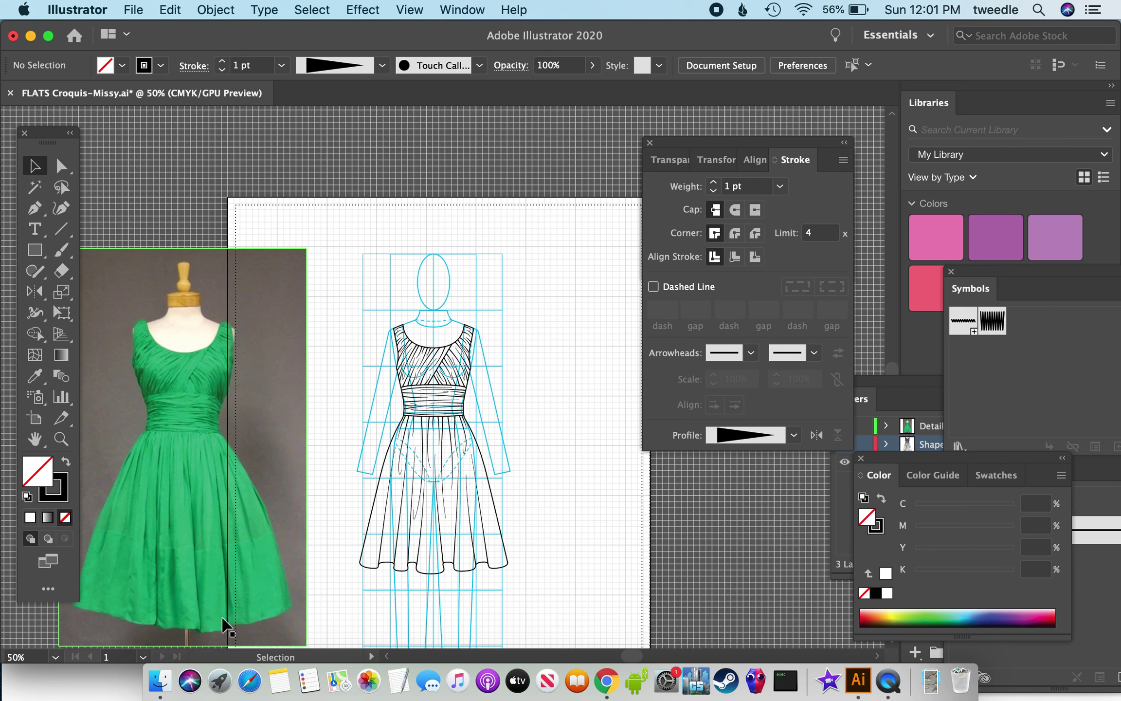
{"action": "left_click", "coordinate": [67, 438]}
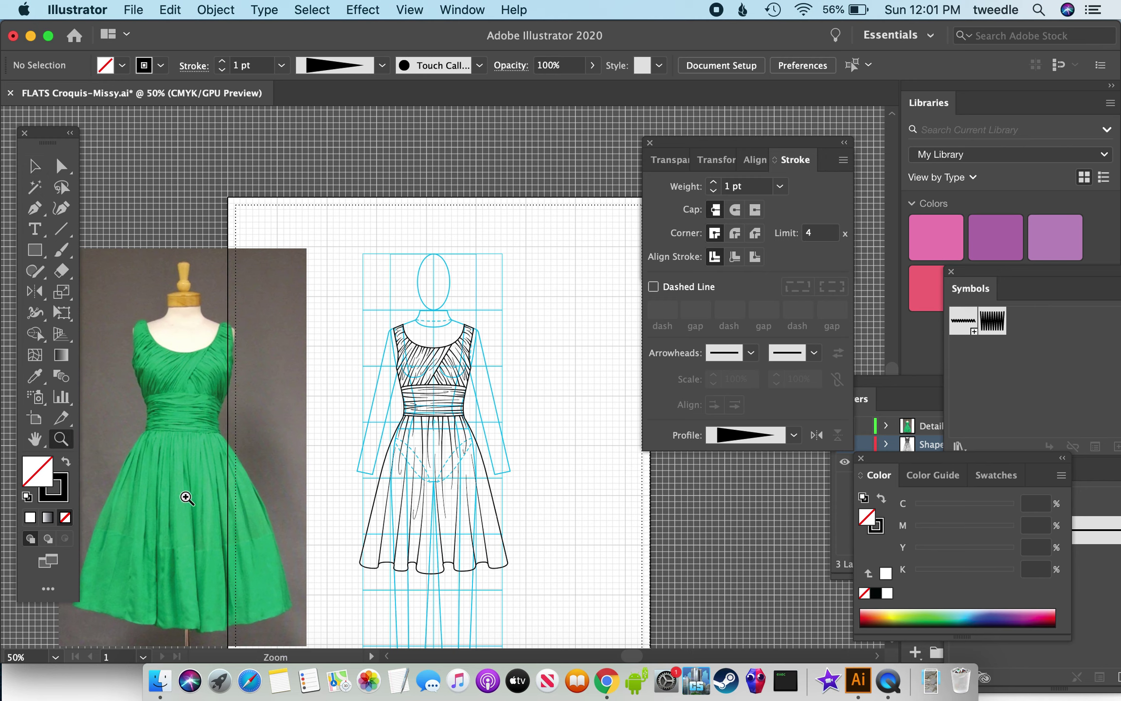
{"action": "left_click_drag", "start_coordinate": [223, 518], "coordinate": [513, 600]}
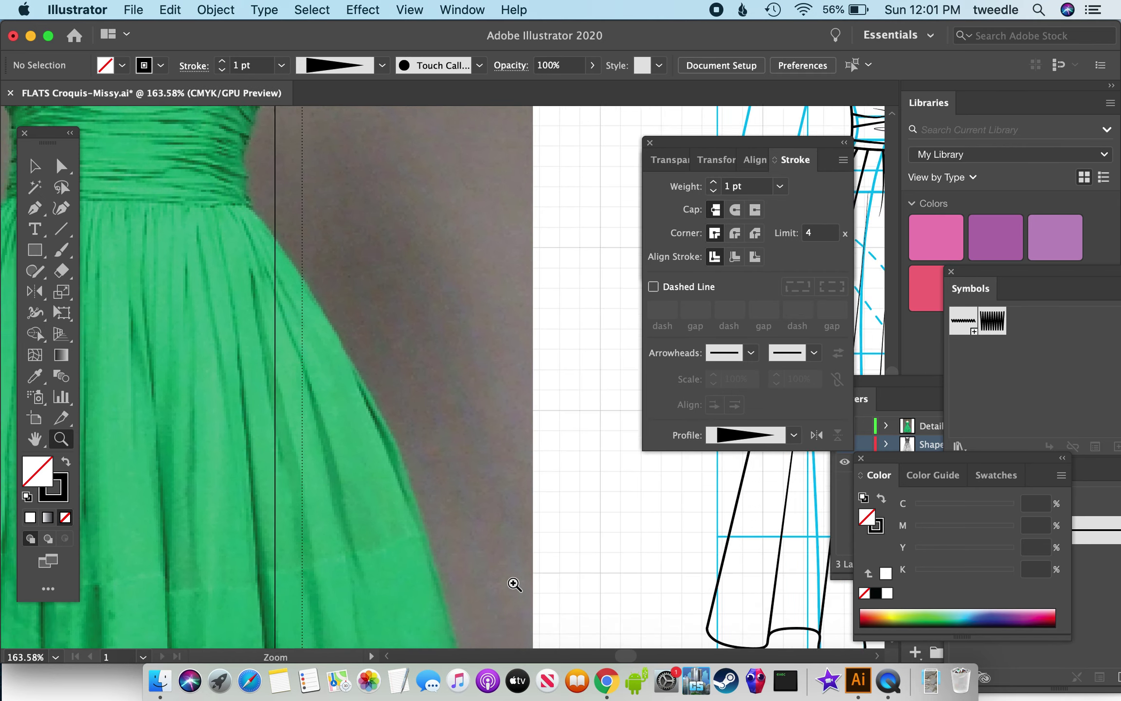
{"action": "scroll", "coordinate": [514, 584], "scroll_direction": "down", "scroll_amount": 5}
{"action": "scroll", "coordinate": [514, 584], "scroll_direction": "left", "scroll_amount": 3}
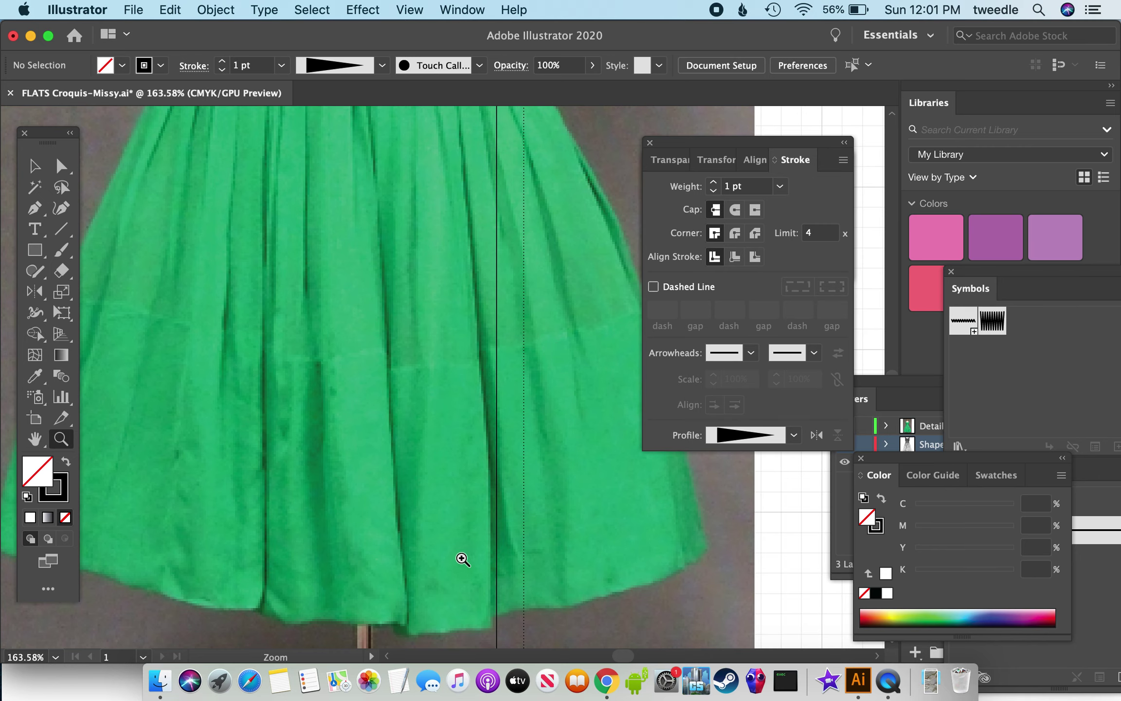
{"action": "scroll", "coordinate": [462, 565], "scroll_direction": "right", "scroll_amount": 10}
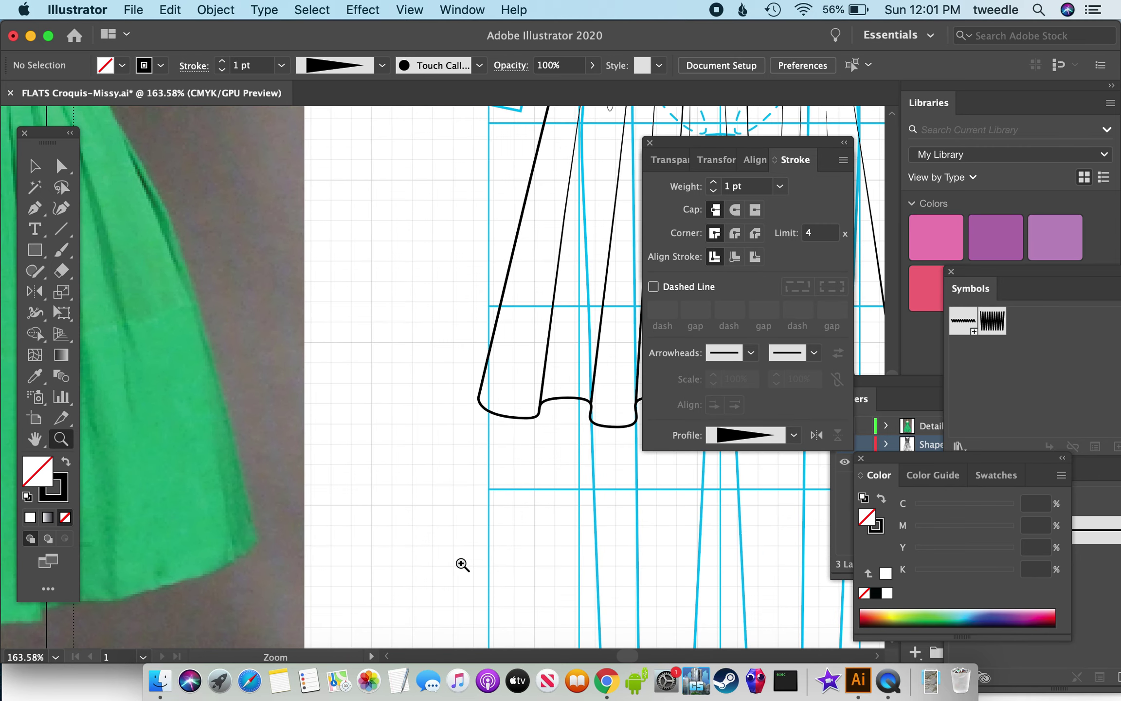
{"action": "scroll", "coordinate": [461, 564], "scroll_direction": "right", "scroll_amount": 5}
{"action": "scroll", "coordinate": [461, 564], "scroll_direction": "up", "scroll_amount": 3}
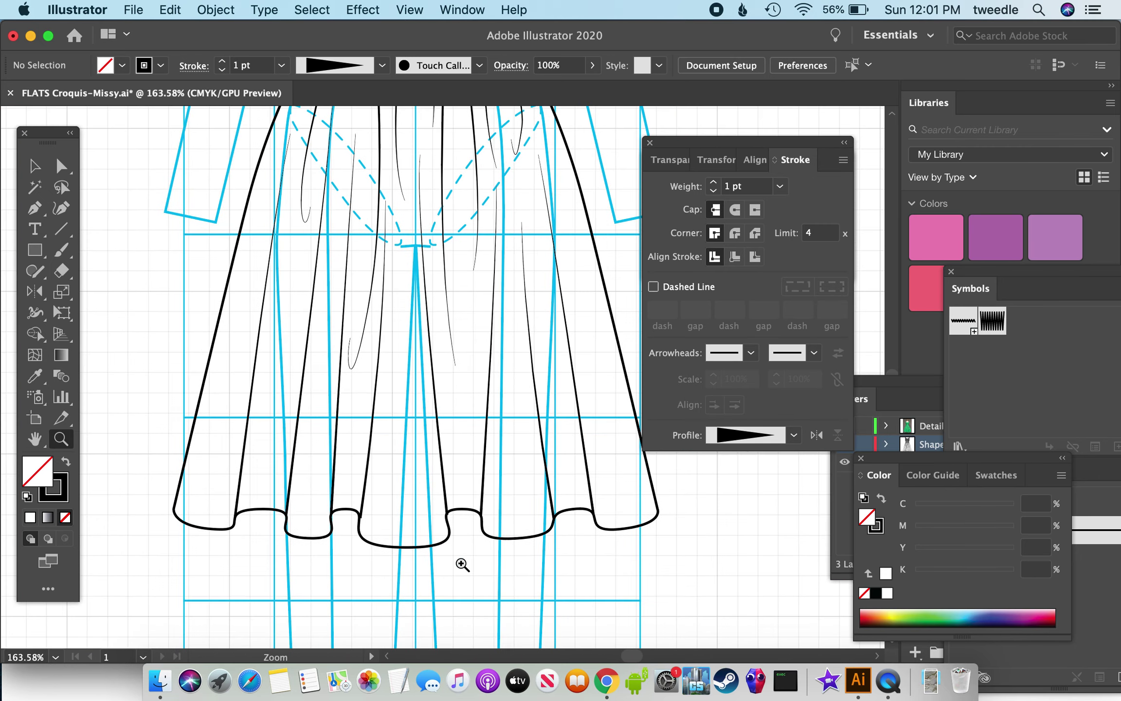
{"action": "key", "text": "super+1"}
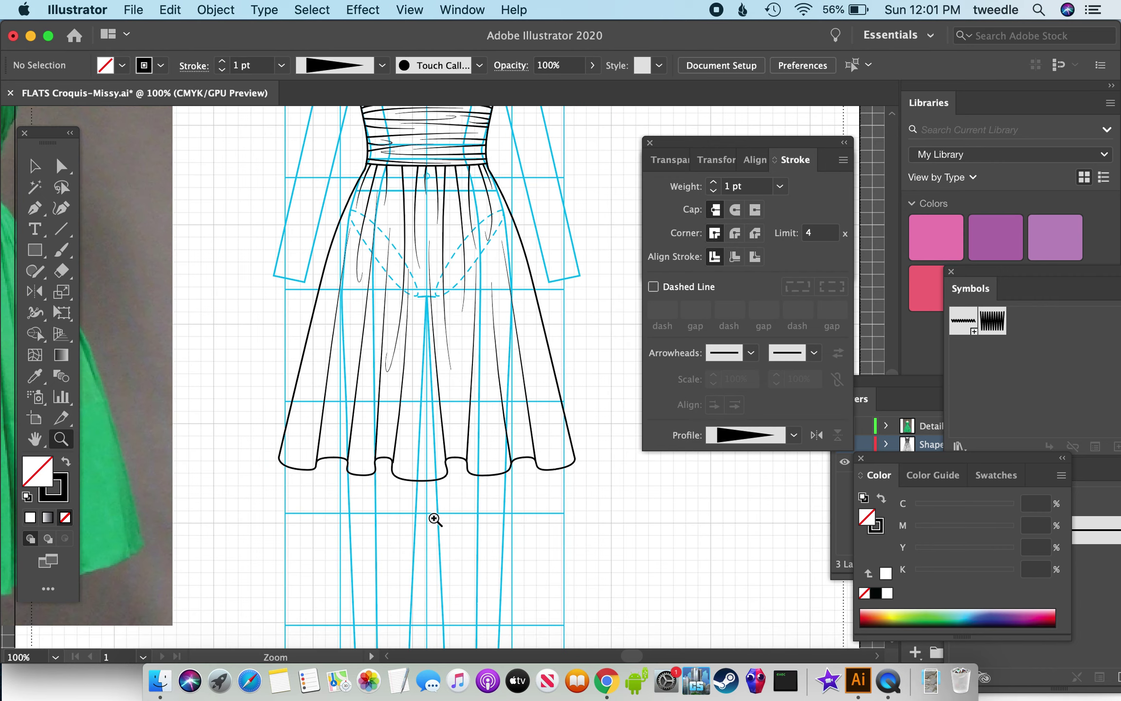
Copy the wavy hem segments of the skirt outline and paste the copy in front.
{"action": "left_click", "coordinate": [295, 471]}
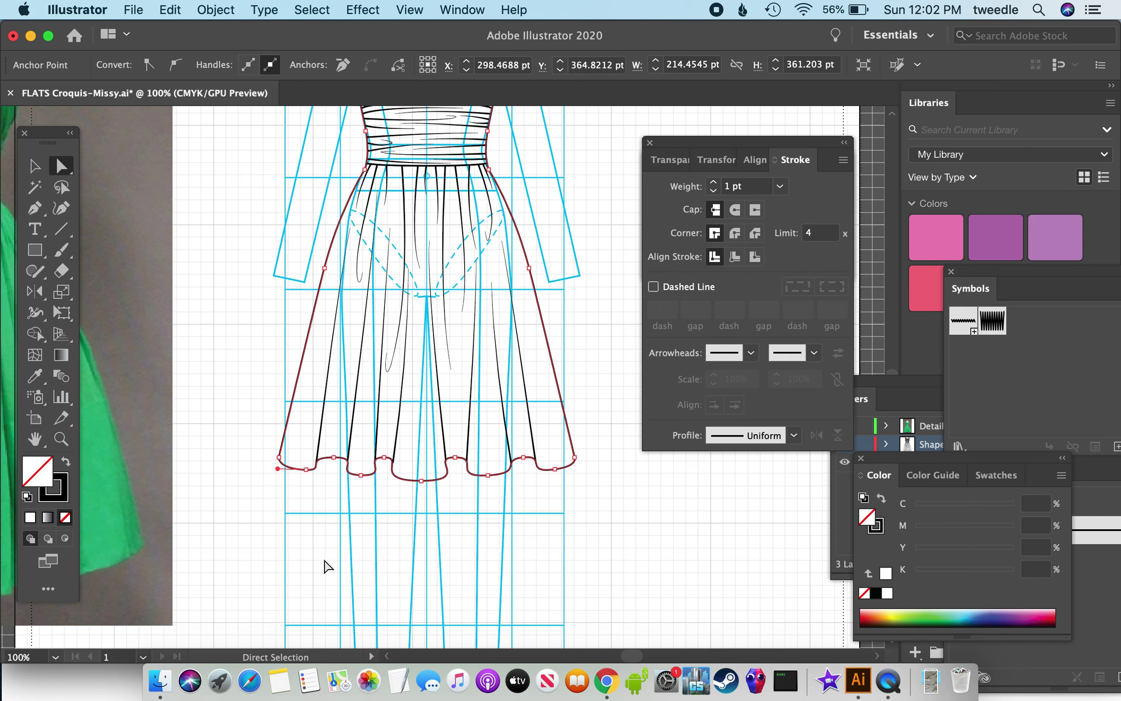
{"action": "left_click", "coordinate": [306, 470]}
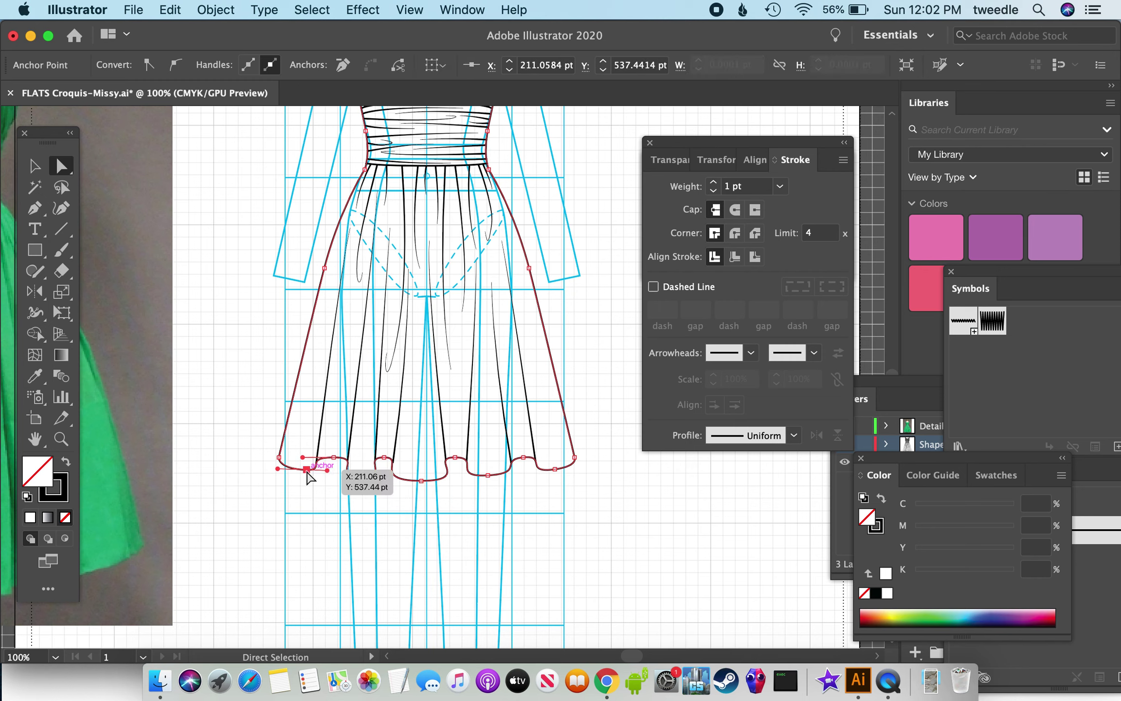
{"action": "left_click", "coordinate": [332, 458], "text": "shift"}
{"action": "left_click", "coordinate": [361, 475], "text": "shift"}
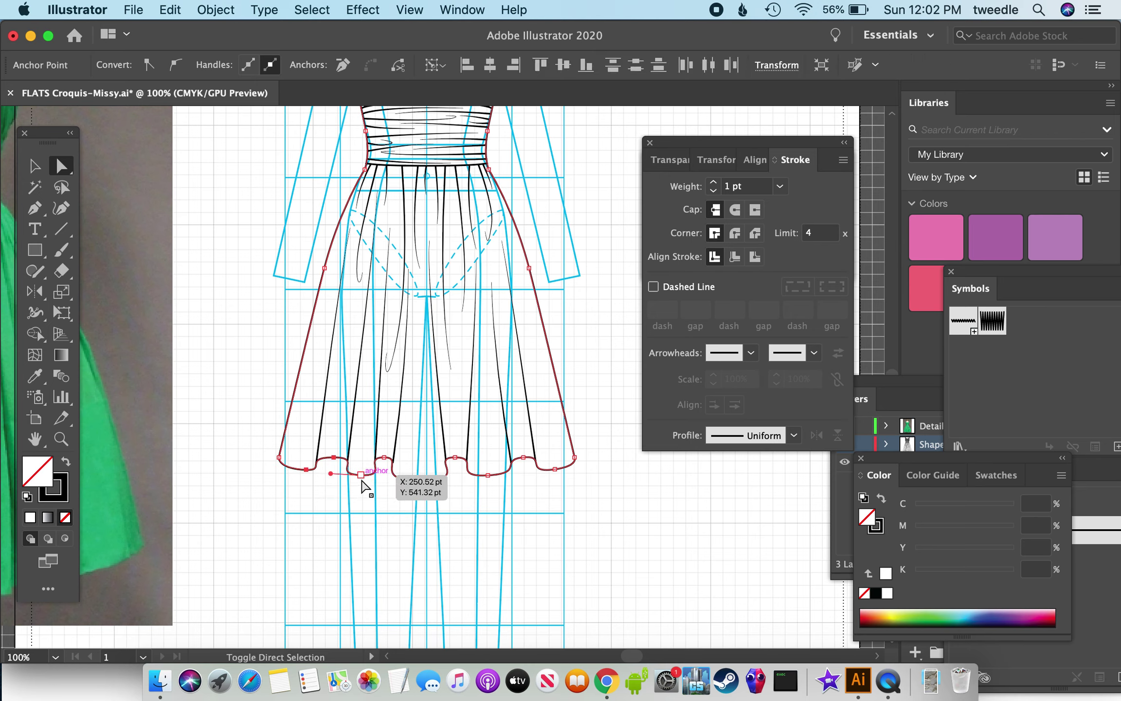
{"action": "left_click", "coordinate": [384, 457], "text": "shift"}
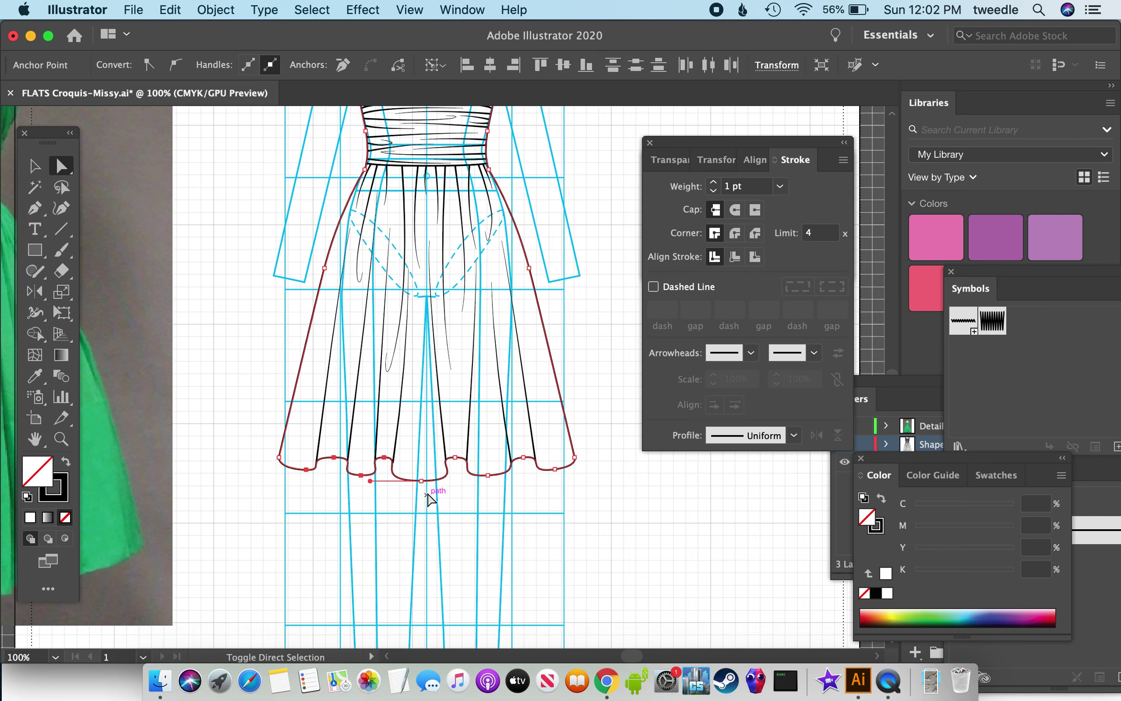
{"action": "left_click", "coordinate": [422, 481], "text": "shift"}
{"action": "left_click", "coordinate": [455, 458], "text": "shift"}
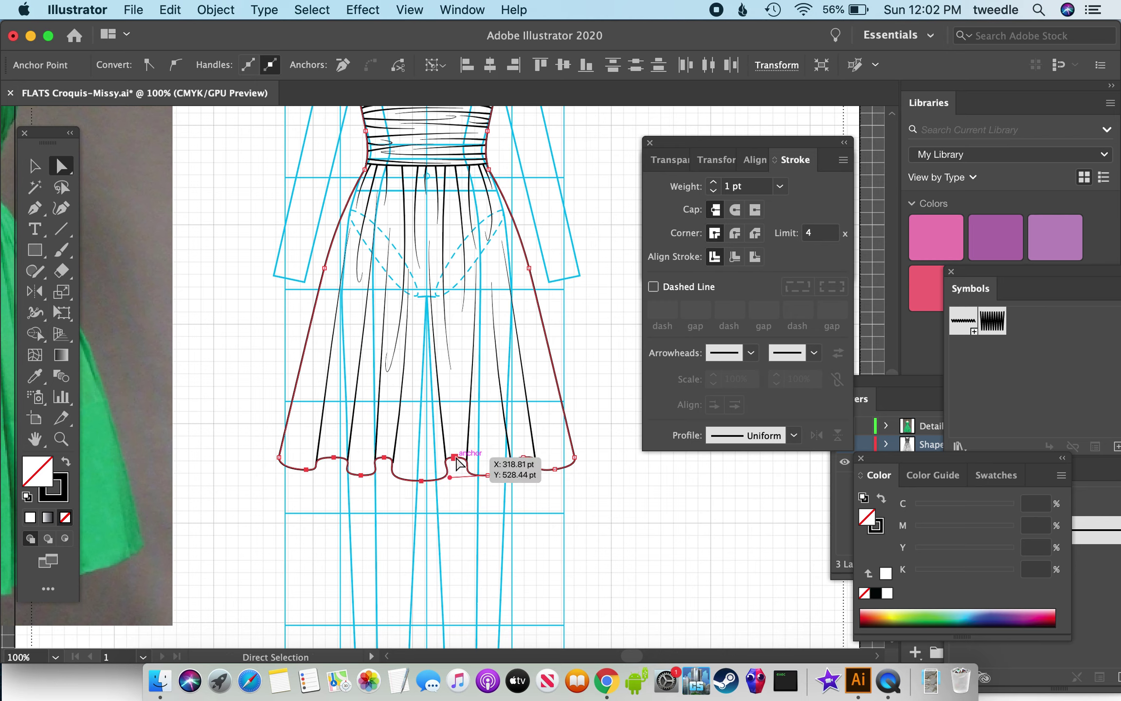
{"action": "left_click", "coordinate": [488, 475], "text": "shift"}
{"action": "left_click", "coordinate": [523, 457], "text": "shift"}
{"action": "left_click", "coordinate": [555, 469], "text": "shift"}
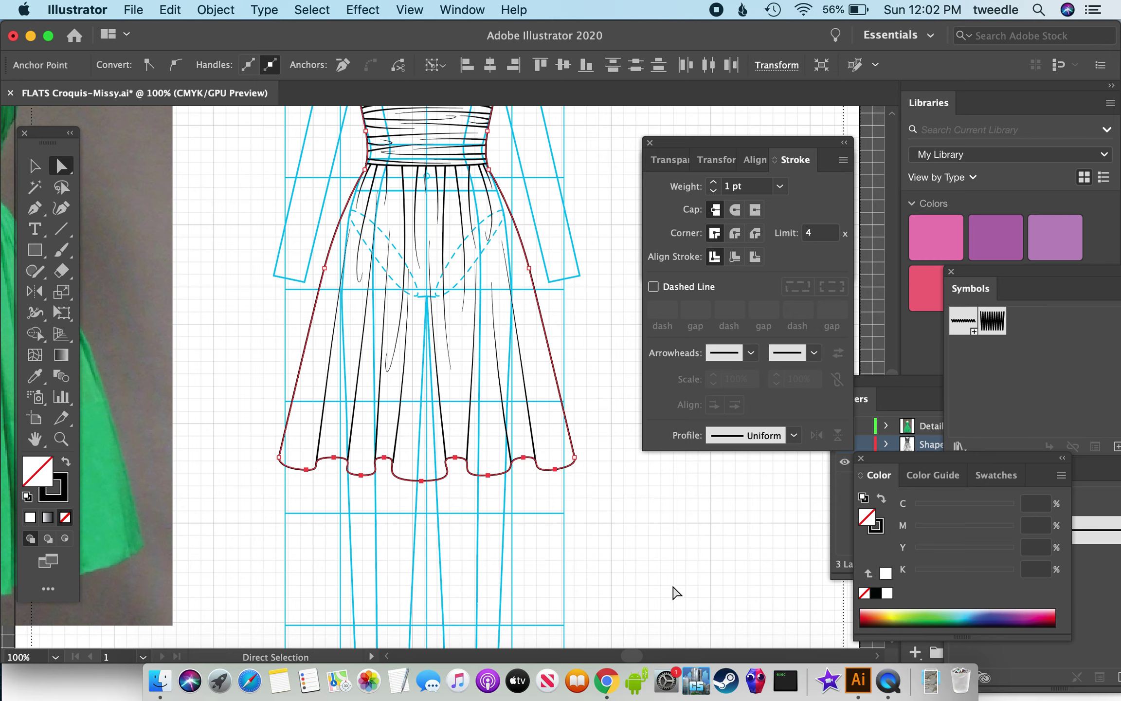
{"action": "key", "text": "super+c"}
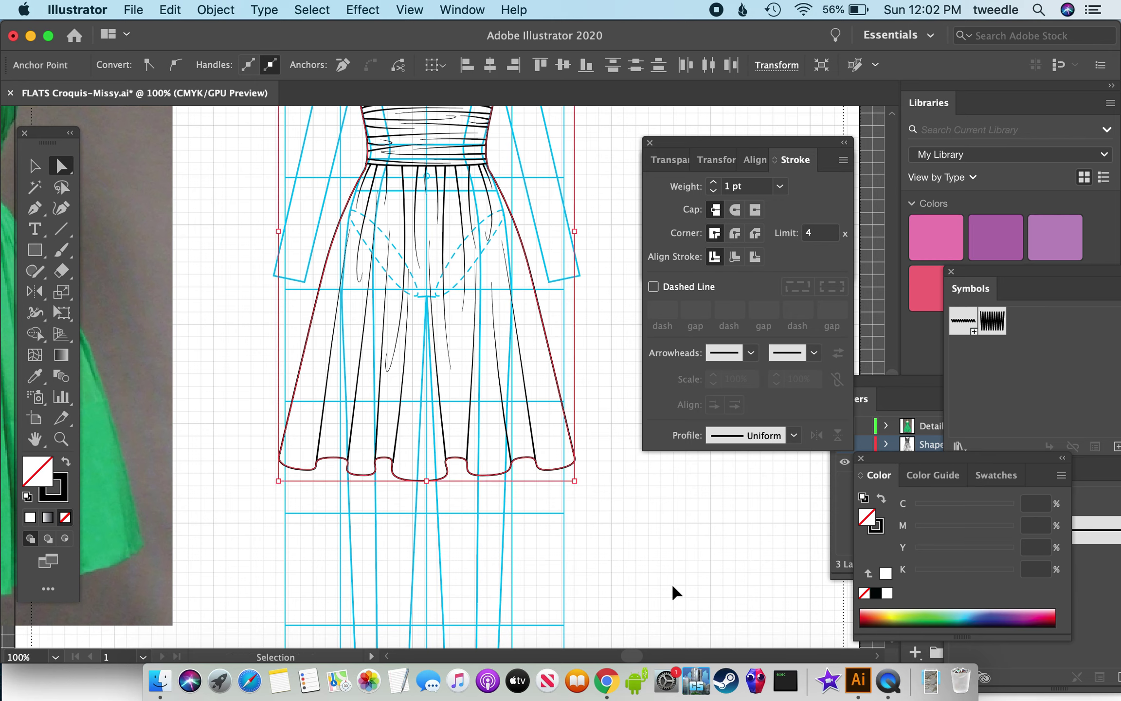
{"action": "key", "text": "super+f"}
Try to place the hem copy as a skirt seam by moving it straight up to the lower-middle of the skirt.
{"action": "key", "text": "Up"}
{"action": "key", "text": "Up"}
{"action": "key", "text": "Up"}
{"action": "key", "text": "Up"}
{"action": "key", "text": "Up"}
{"action": "key", "text": "Up"}
{"action": "key", "text": "Up"}
{"action": "key", "text": "Up"}
{"action": "key", "text": "Up"}
{"action": "key", "text": "Up"}
{"action": "key", "text": "Up"}
{"action": "key", "text": "Up"}
{"action": "key", "text": "Up"}
{"action": "key", "text": "Up"}
{"action": "key", "text": "Up"}
{"action": "key", "text": "Up"}
{"action": "key", "text": "Up"}
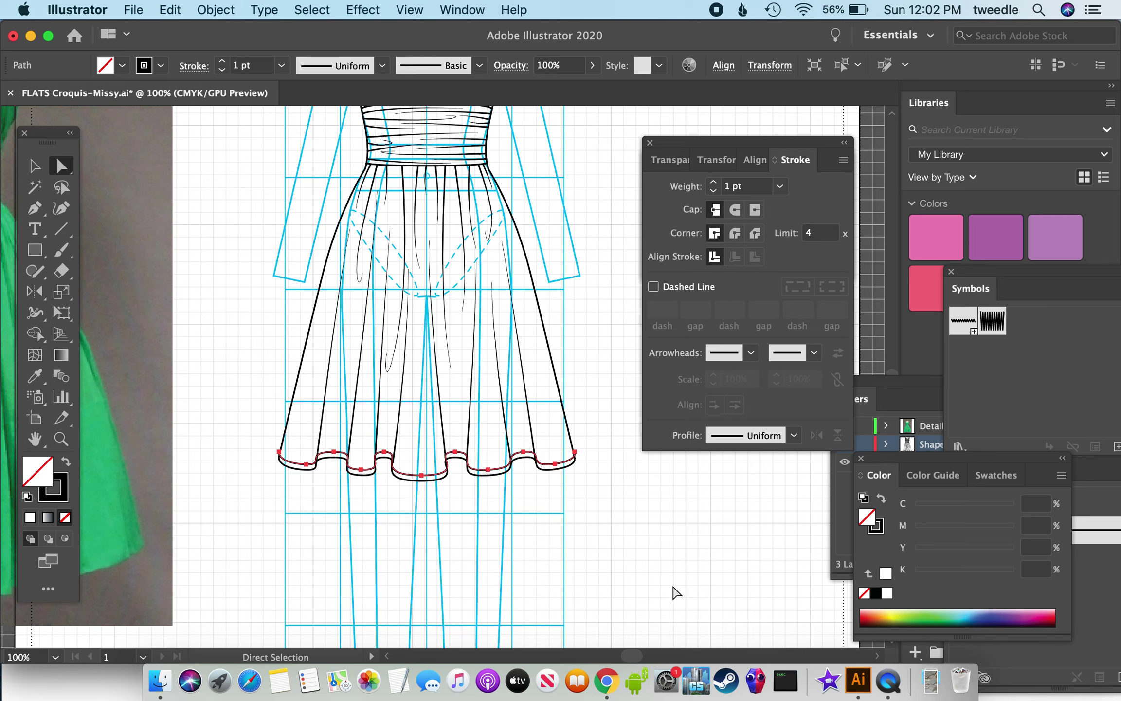
{"action": "key", "text": "Up"}
{"action": "key", "text": "Up"}
{"action": "key", "text": "Up"}
{"action": "key", "text": "Up"}
{"action": "key", "text": "Up"}
{"action": "key", "text": "Up"}
{"action": "key", "text": "Up"}
{"action": "key", "text": "Up"}
{"action": "key", "text": "Up"}
{"action": "key", "text": "Up"}
{"action": "key", "text": "Up"}
{"action": "key", "text": "Up"}
{"action": "key", "text": "Up"}
{"action": "key", "text": "Up"}
{"action": "key", "text": "Up"}
{"action": "key", "text": "Up"}
{"action": "key", "text": "Up"}
{"action": "key", "text": "Up"}
{"action": "key", "text": "Up"}
{"action": "key", "text": "Up"}
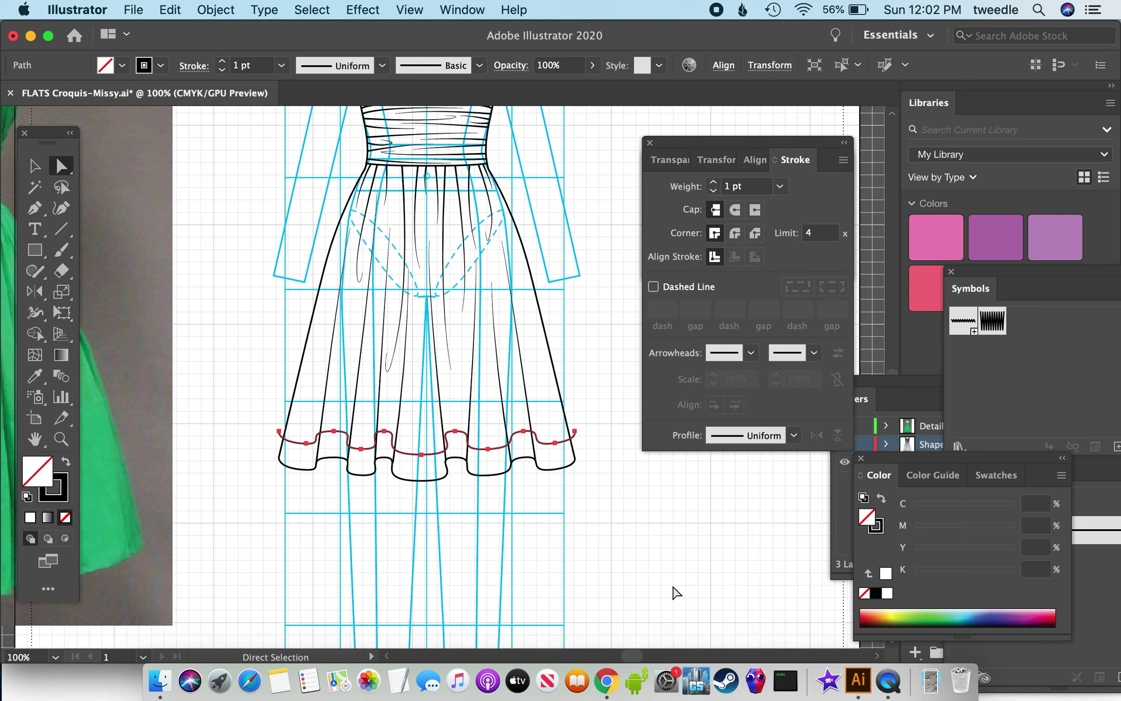
{"action": "key", "text": "Up"}
{"action": "key", "text": "Up"}
{"action": "key", "text": "Up"}
{"action": "key", "text": "Up"}
{"action": "key", "text": "Up"}
{"action": "key", "text": "Up"}
{"action": "key", "text": "Up"}
{"action": "key", "text": "Up"}
{"action": "key", "text": "Up"}
{"action": "key", "text": "Up"}
{"action": "key", "text": "Up"}
{"action": "key", "text": "Up"}
{"action": "key", "text": "Up"}
{"action": "key", "text": "Up"}
{"action": "key", "text": "Up"}
{"action": "key", "text": "Up"}
{"action": "key", "text": "Up"}
{"action": "key", "text": "Up"}
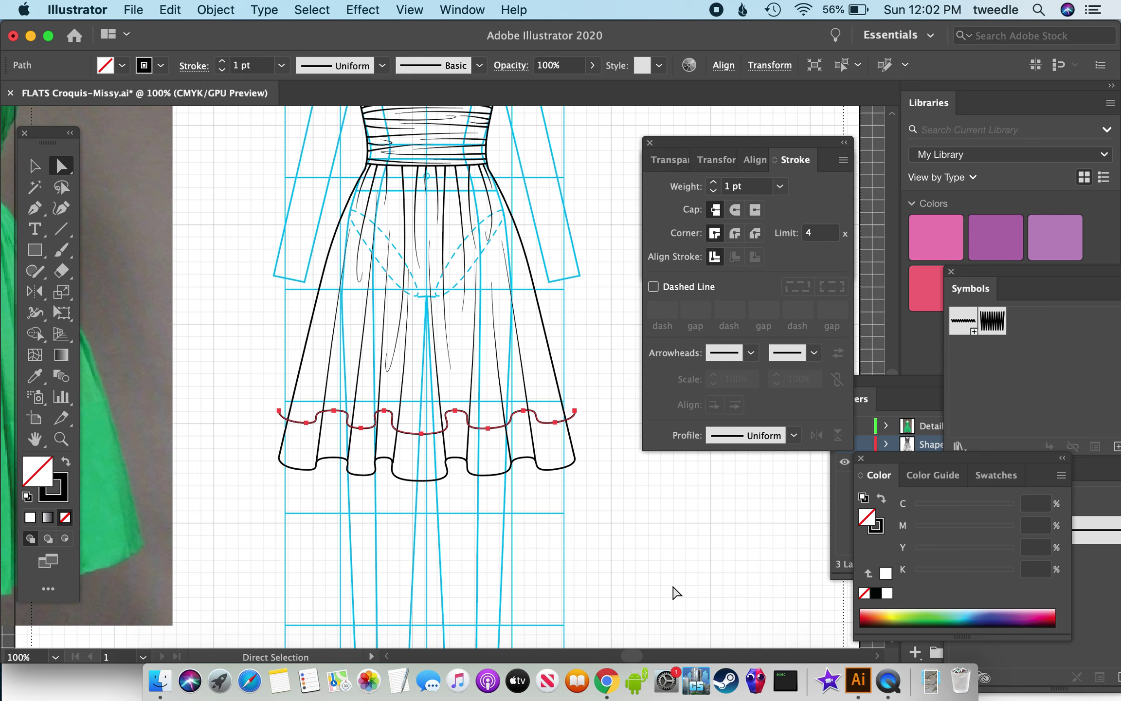
{"action": "key", "text": "Up"}
{"action": "key", "text": "Up"}
{"action": "key", "text": "Up"}
{"action": "key", "text": "Up"}
{"action": "key", "text": "Up"}
{"action": "key", "text": "Up"}
{"action": "key", "text": "Up"}
{"action": "key", "text": "Up"}
{"action": "key", "text": "Up"}
{"action": "key", "text": "Up"}
{"action": "key", "text": "Up"}
{"action": "key", "text": "Up"}
{"action": "key", "text": "Up"}
{"action": "key", "text": "Up"}
{"action": "key", "text": "Up"}
{"action": "key", "text": "Up"}
{"action": "key", "text": "Up"}
{"action": "key", "text": "Up"}
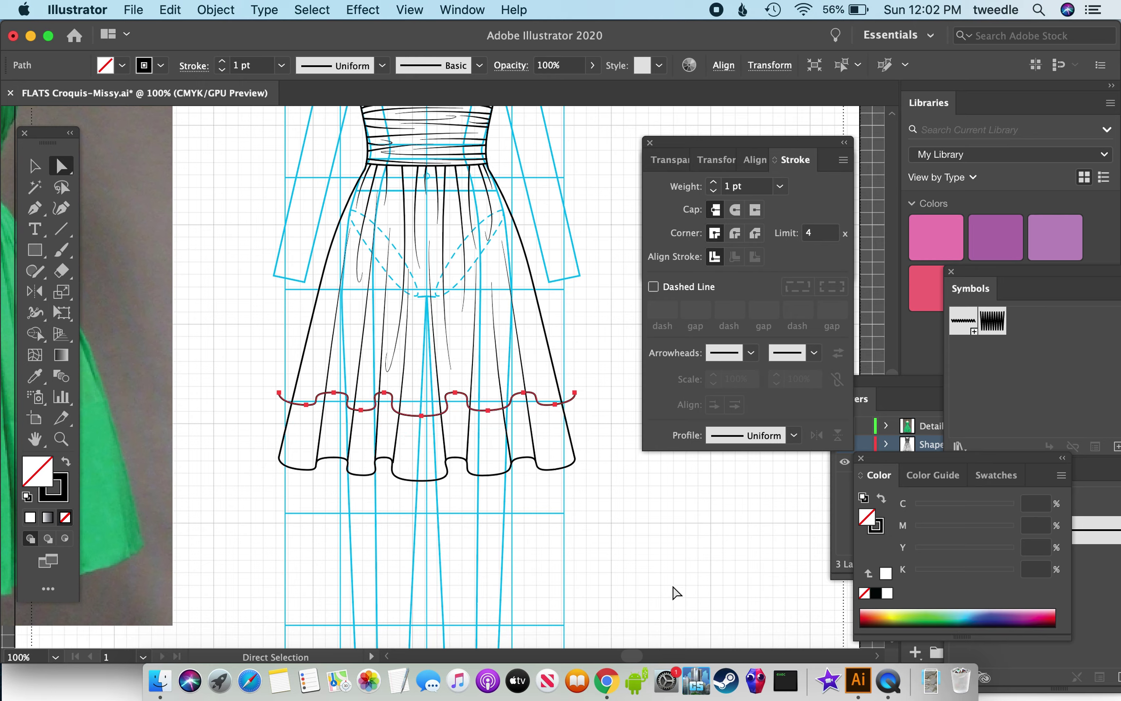
{"action": "key", "text": "Up"}
{"action": "key", "text": "Up"}
{"action": "key", "text": "Up"}
{"action": "key", "text": "Up"}
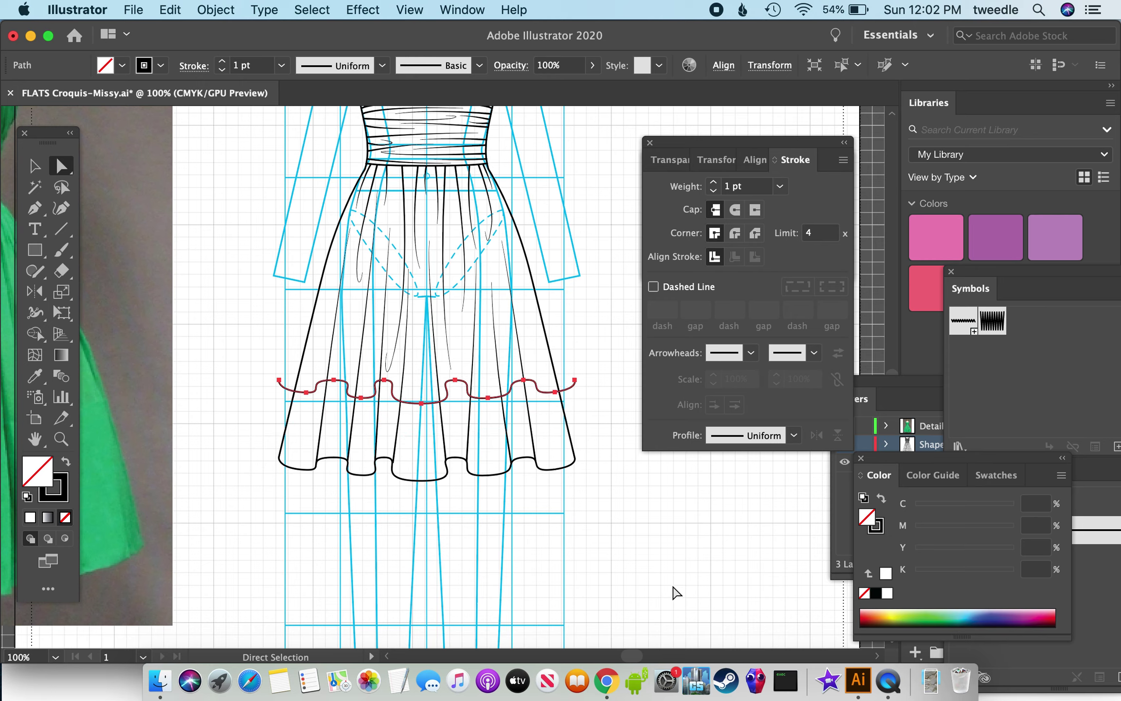
Move the hem copy back down to just above the skirt hem and remove it.
{"action": "key", "text": "Down"}
{"action": "key", "text": "Down"}
{"action": "key", "text": "Down"}
{"action": "key", "text": "Down"}
{"action": "key", "text": "Down"}
{"action": "key", "text": "Down"}
{"action": "key", "text": "Down"}
{"action": "key", "text": "Down"}
{"action": "key", "text": "Down"}
{"action": "key", "text": "Down"}
{"action": "key", "text": "Down"}
{"action": "key", "text": "Down"}
{"action": "key", "text": "Down"}
{"action": "key", "text": "Down"}
{"action": "key", "text": "Down"}
{"action": "key", "text": "Down"}
{"action": "key", "text": "Down"}
{"action": "key", "text": "Down"}
{"action": "key", "text": "Down"}
{"action": "key", "text": "Down"}
{"action": "key", "text": "Down"}
{"action": "key", "text": "Down"}
{"action": "key", "text": "Down"}
{"action": "key", "text": "Down"}
{"action": "key", "text": "Down"}
{"action": "key", "text": "Down"}
{"action": "key", "text": "Down"}
{"action": "key", "text": "Down"}
{"action": "key", "text": "Down"}
{"action": "key", "text": "Down"}
{"action": "key", "text": "Down"}
{"action": "key", "text": "Down"}
{"action": "key", "text": "Down"}
{"action": "key", "text": "Down"}
{"action": "key", "text": "Down"}
{"action": "key", "text": "Down"}
{"action": "key", "text": "Down"}
{"action": "key", "text": "Down"}
{"action": "key", "text": "Down"}
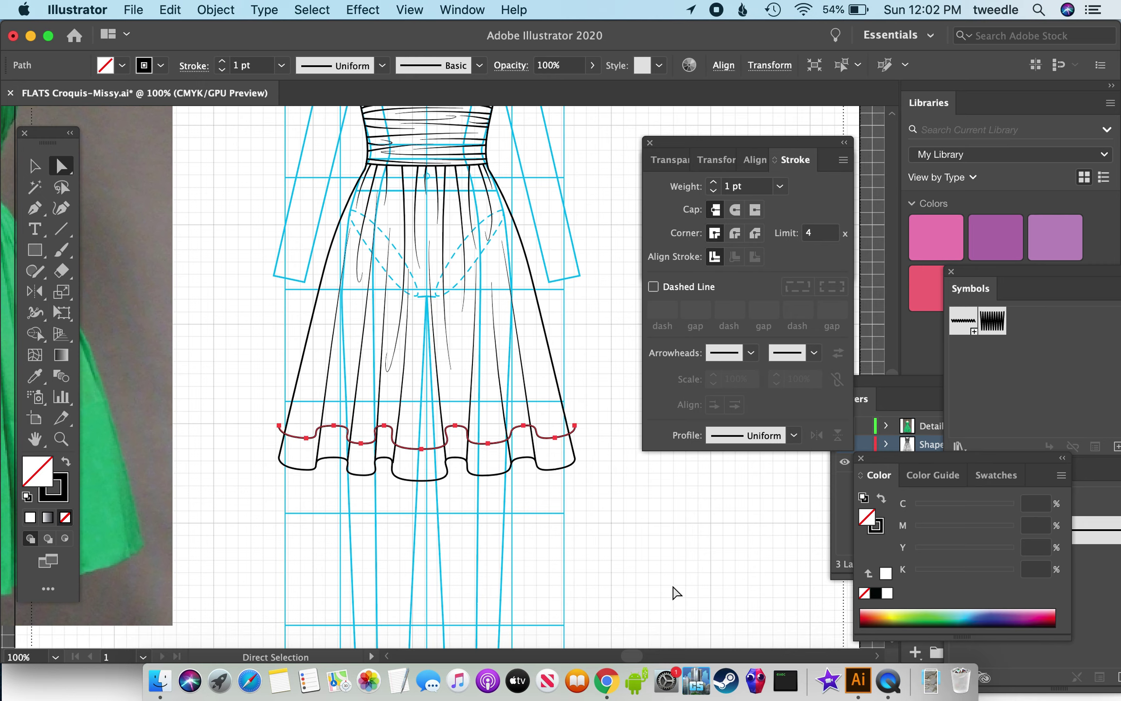
{"action": "left_click", "coordinate": [676, 593]}
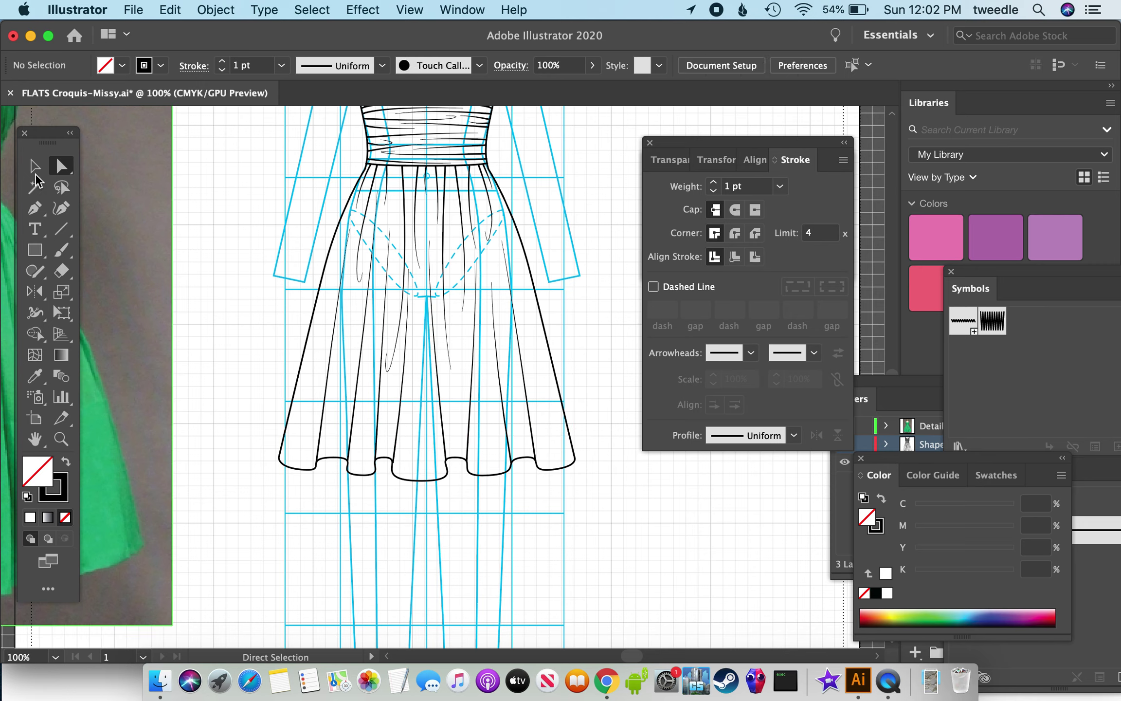
Draw a wavy horizontal seam with the Pen tool across the lower-middle of the skirt, from the left side outline to the right.
{"action": "left_click", "coordinate": [32, 211]}
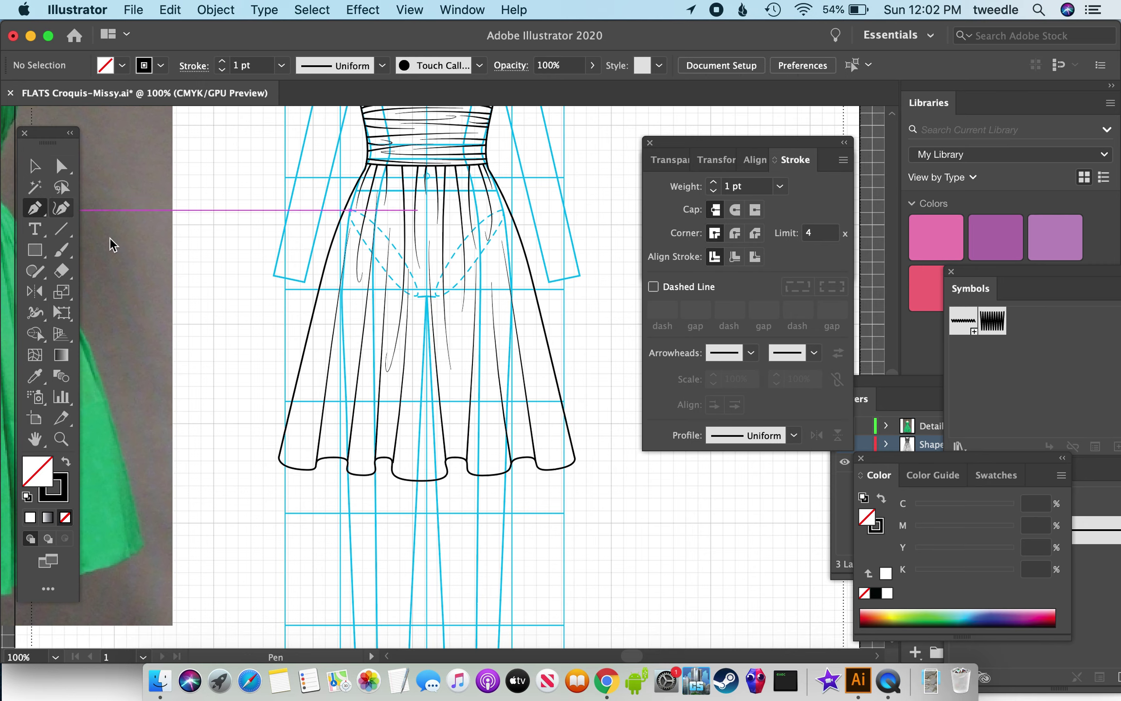
{"action": "left_click", "coordinate": [309, 332]}
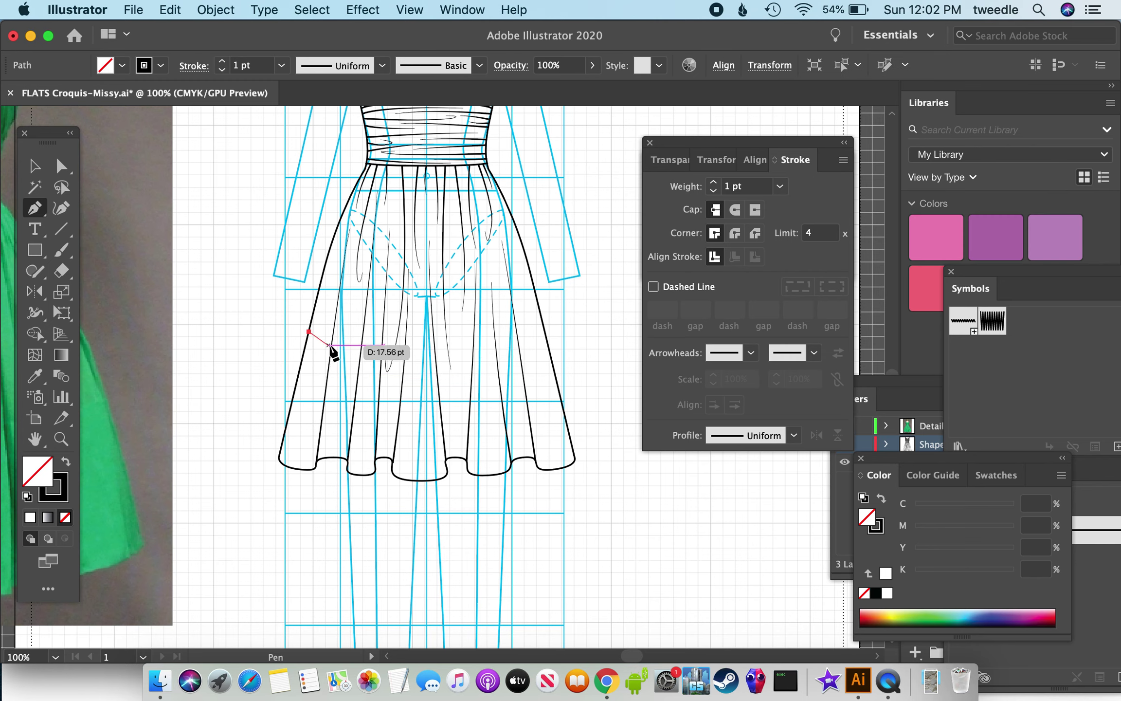
{"action": "left_click_drag", "start_coordinate": [332, 337], "coordinate": [351, 332]}
{"action": "left_click", "coordinate": [362, 339]}
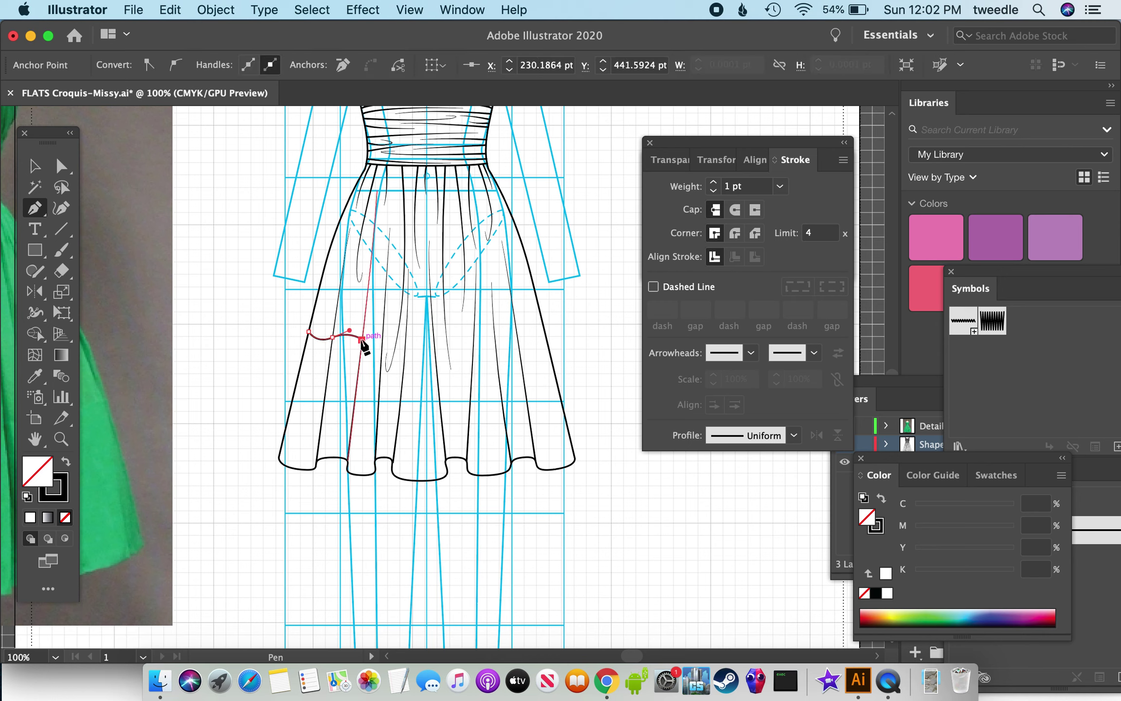
{"action": "left_click_drag", "start_coordinate": [382, 344], "coordinate": [412, 350]}
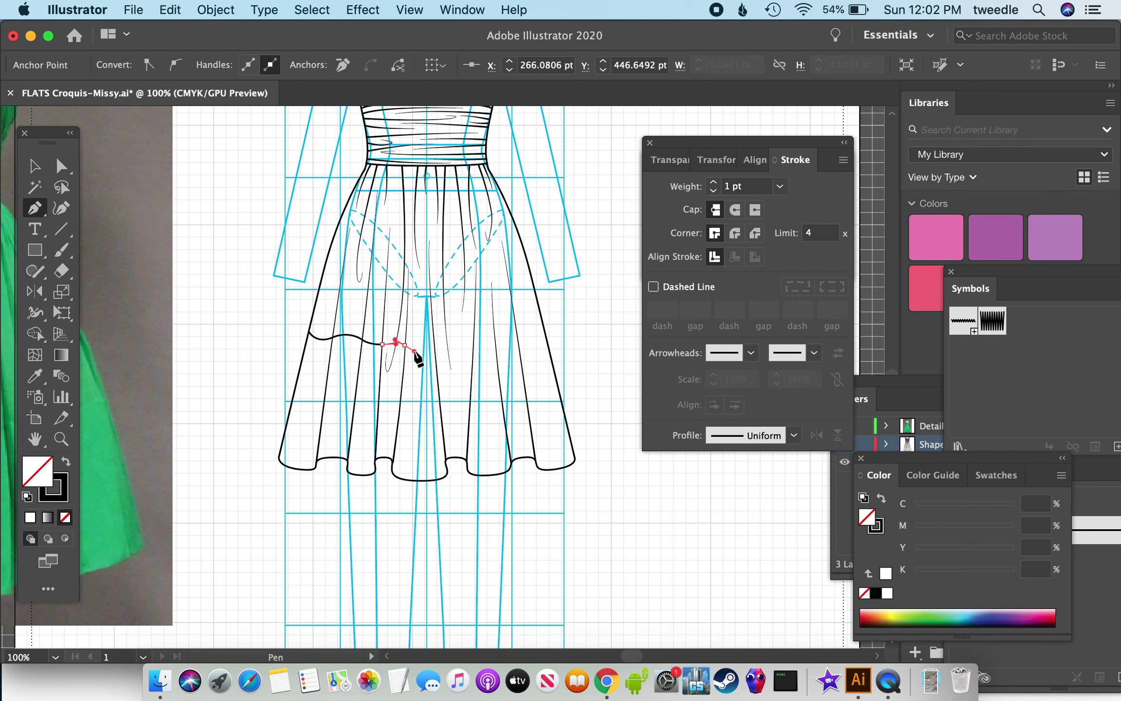
{"action": "left_click", "coordinate": [432, 344]}
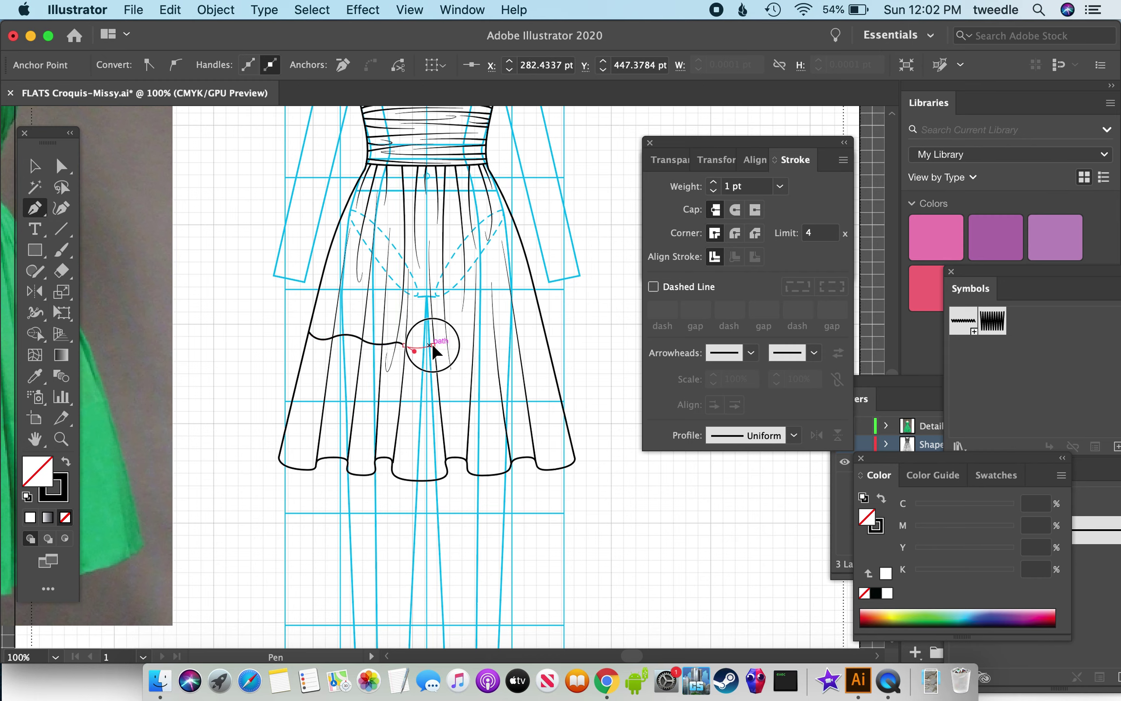
{"action": "left_click_drag", "start_coordinate": [449, 344], "coordinate": [491, 352]}
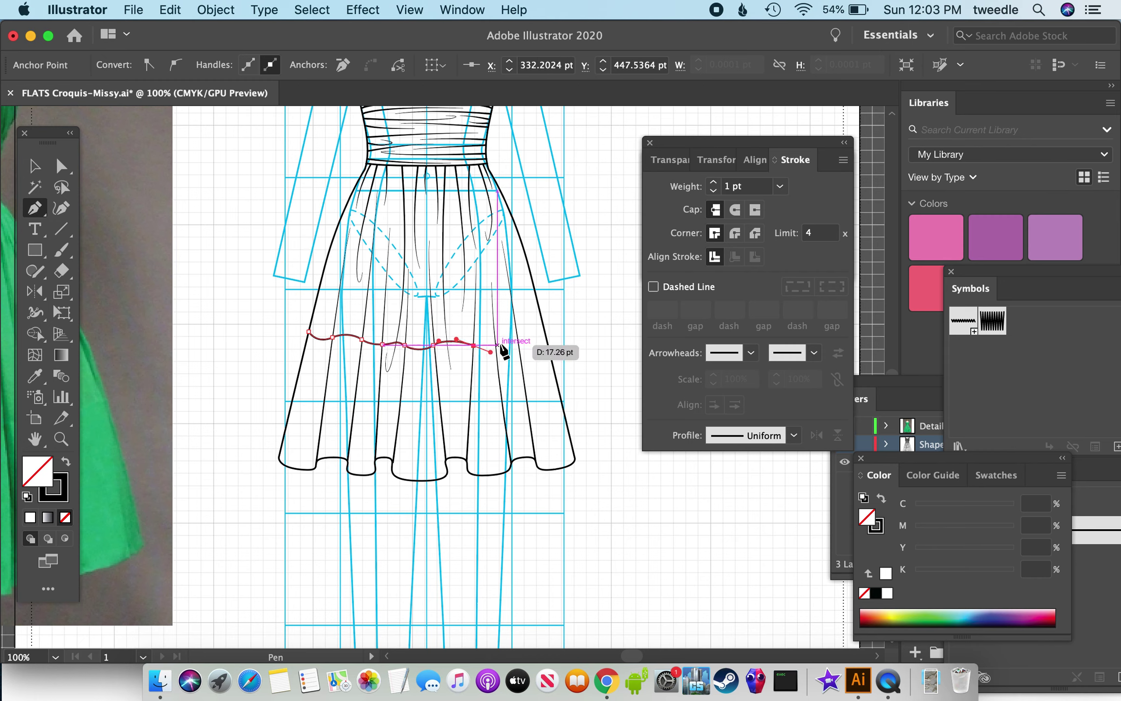
{"action": "left_click", "coordinate": [495, 345]}
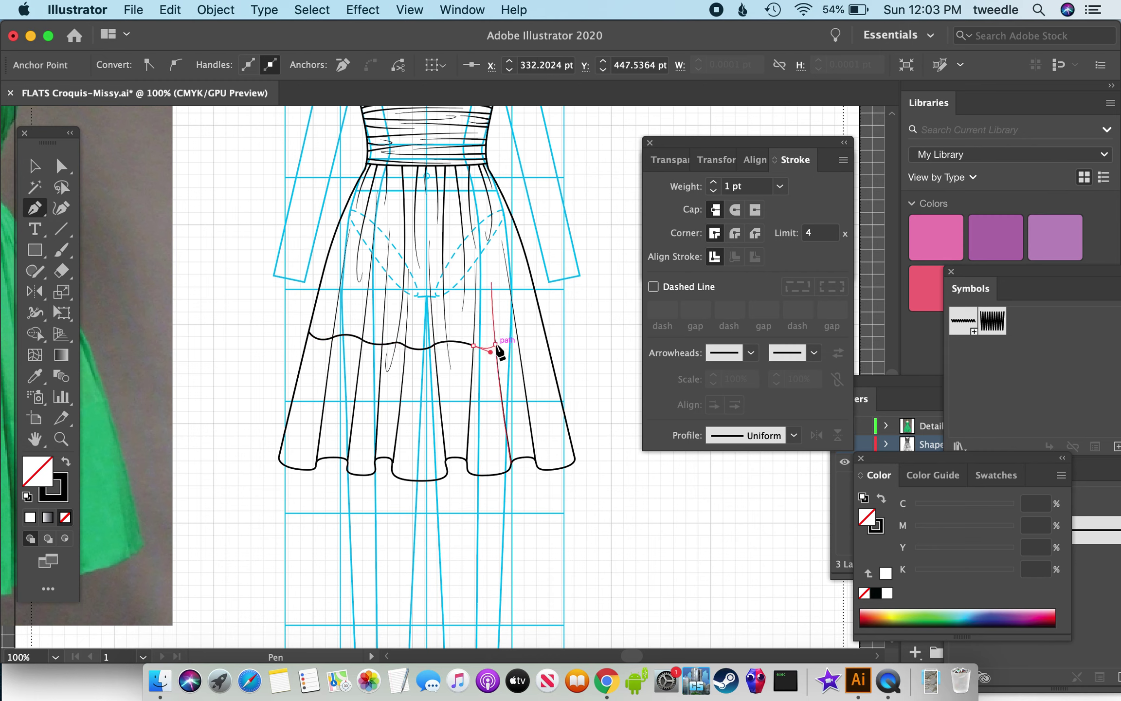
{"action": "left_click_drag", "start_coordinate": [519, 344], "coordinate": [569, 354]}
{"action": "left_click", "coordinate": [545, 334]}
{"action": "left_click", "coordinate": [572, 355], "text": "super"}
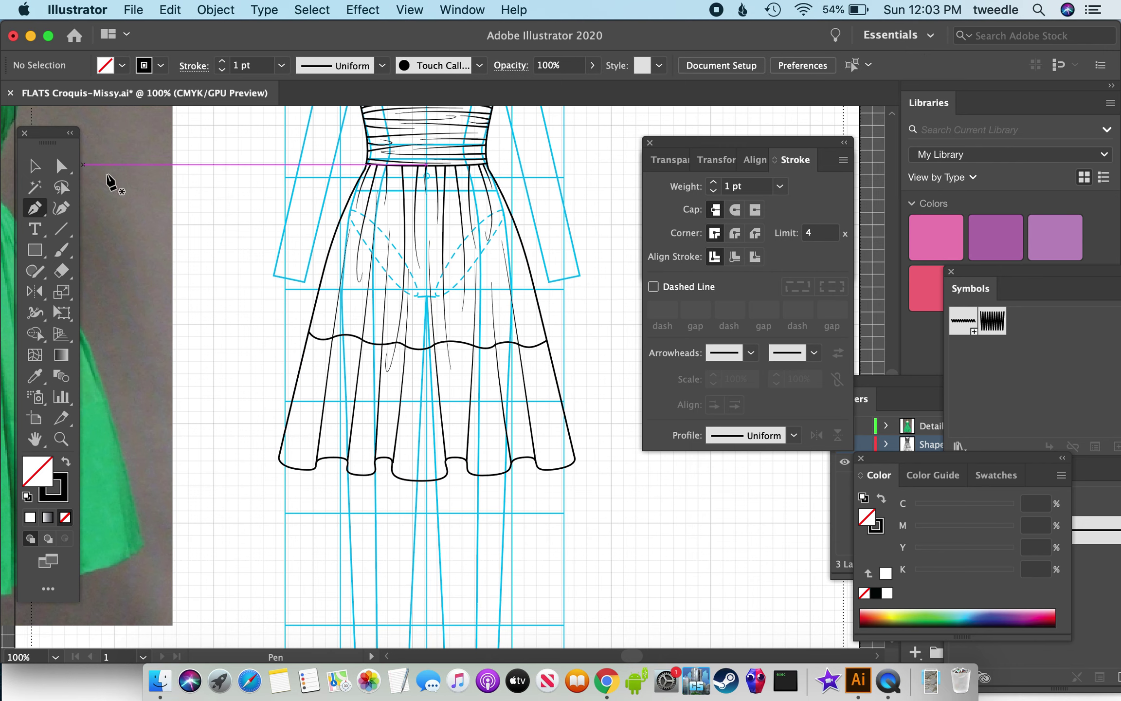
Adjust the anchor points near the skirt seam's right end and set the seam's stroke weight to 0.5 pt.
{"action": "left_click", "coordinate": [61, 166]}
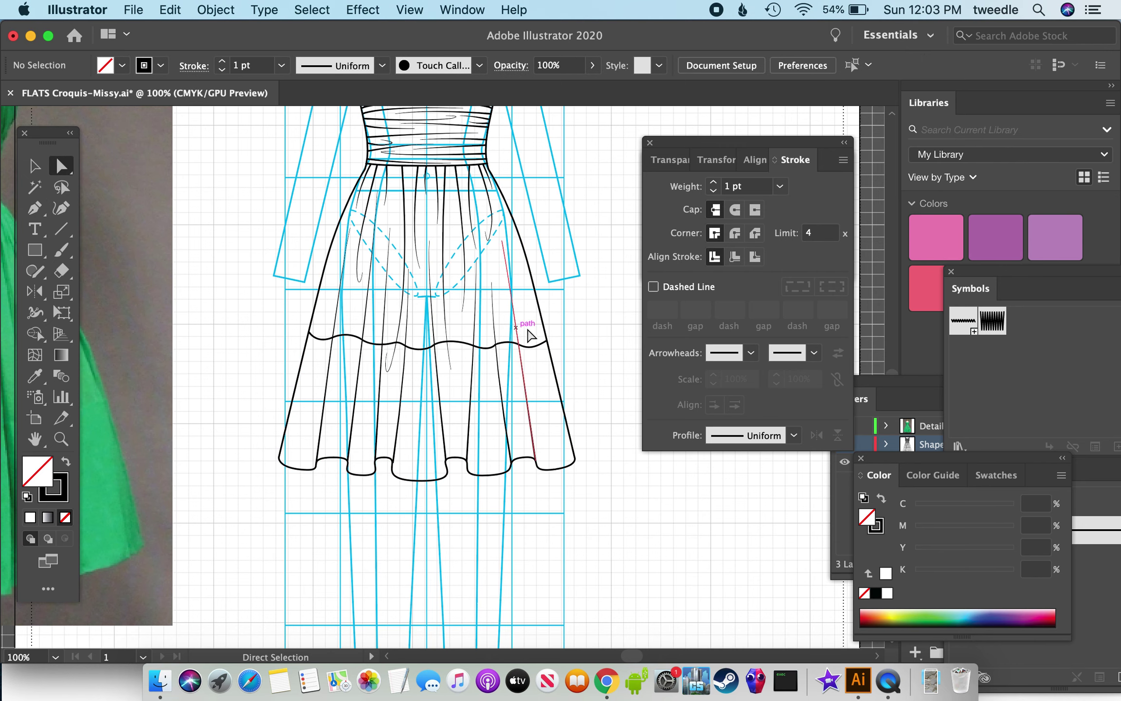
{"action": "left_click", "coordinate": [548, 343]}
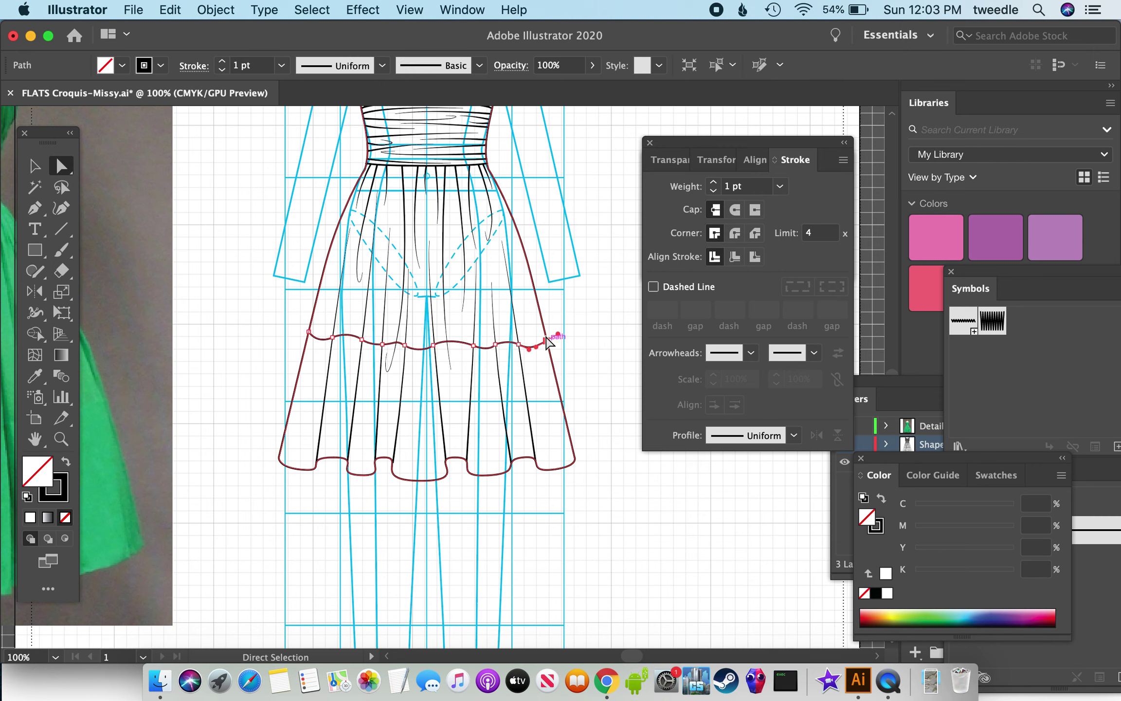
{"action": "left_click_drag", "start_coordinate": [549, 342], "coordinate": [519, 350]}
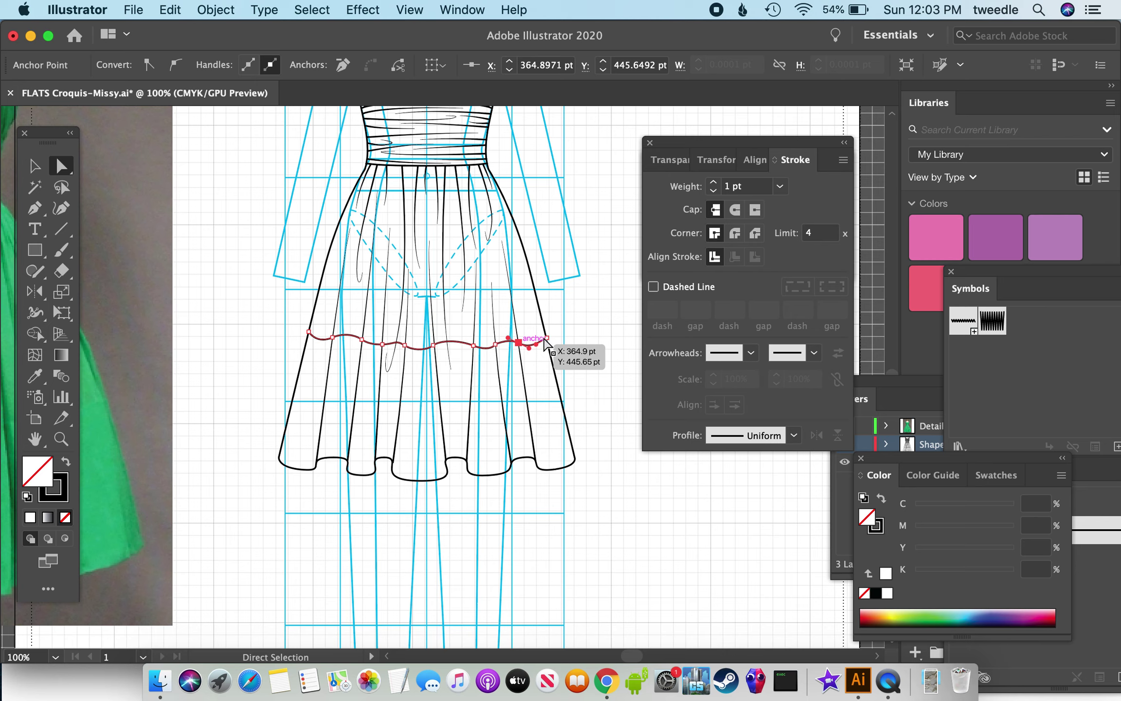
{"action": "left_click", "coordinate": [780, 187]}
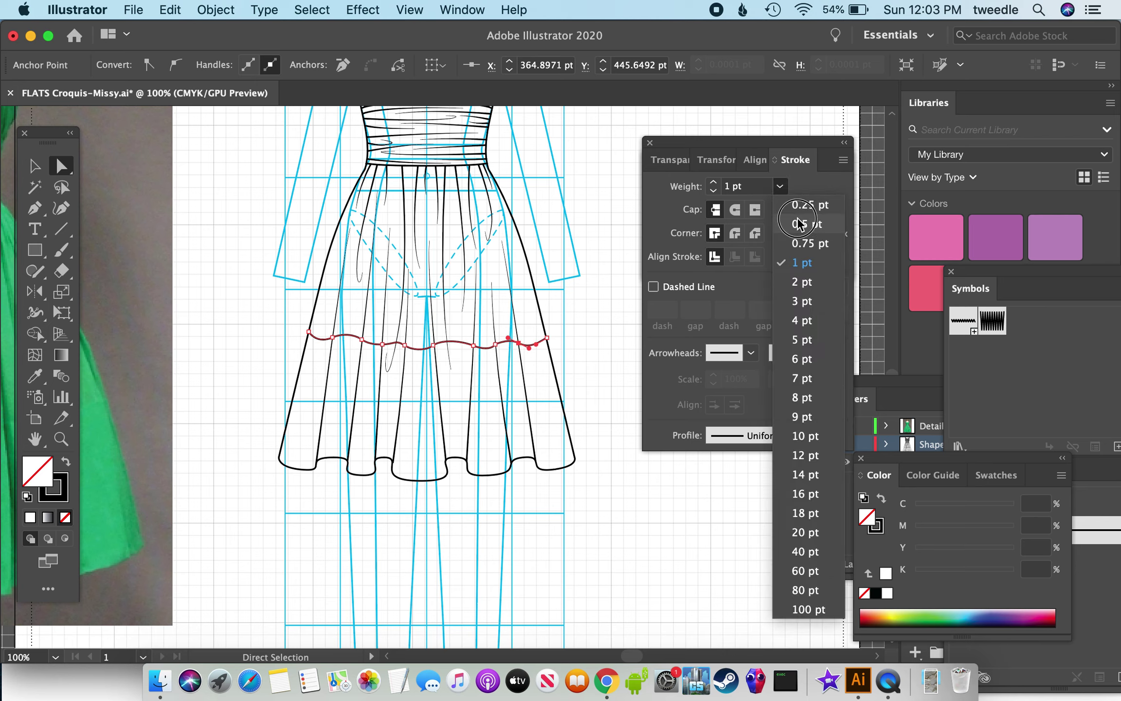
{"action": "left_click", "coordinate": [799, 225]}
{"action": "key", "text": "super+shift+a"}
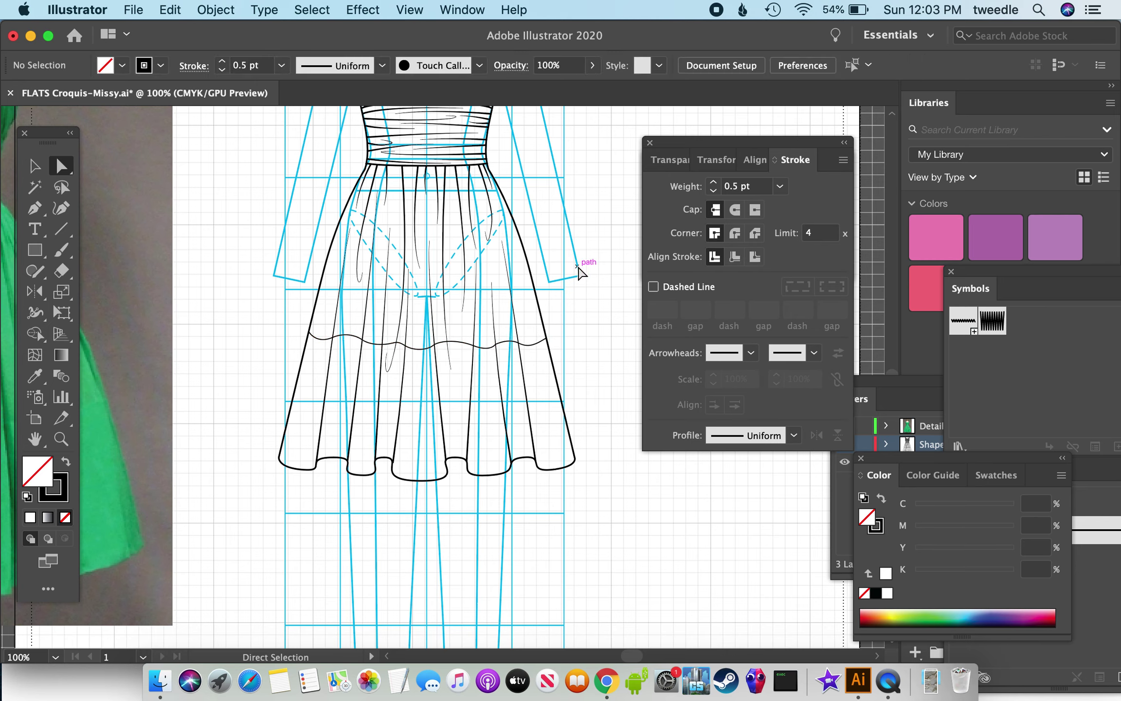
Nudge the skirt seam's left end anchor so it sits on the skirt's left side outline.
{"action": "left_click_drag", "start_coordinate": [319, 343], "coordinate": [307, 327]}
{"action": "left_click", "coordinate": [336, 343]}
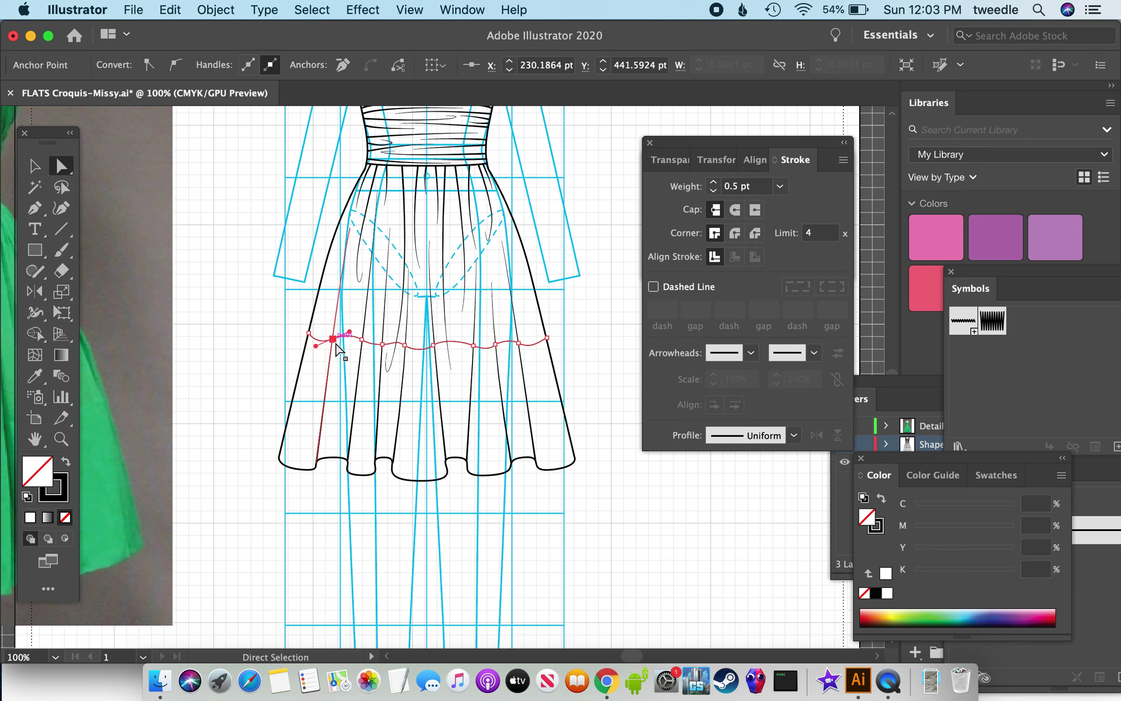
{"action": "left_click", "coordinate": [309, 333]}
{"action": "left_click_drag", "start_coordinate": [309, 334], "coordinate": [310, 336]}
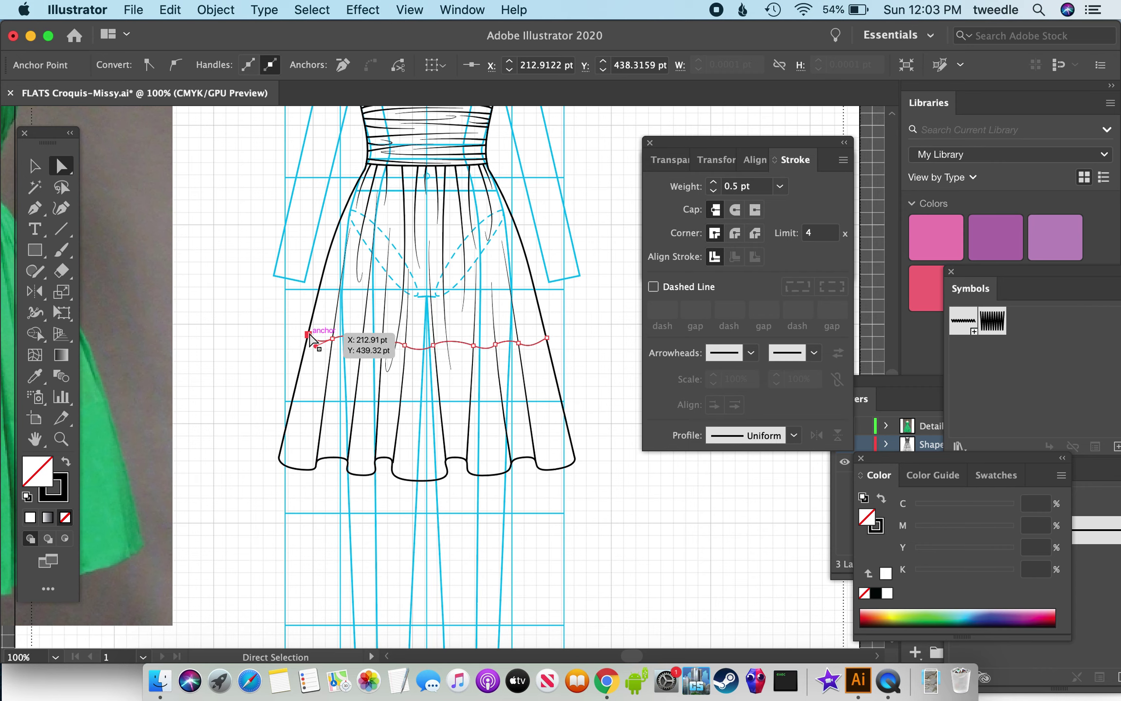
{"action": "left_click", "coordinate": [287, 292]}
Add anchor points to the bodice's left side outline where the gather lines of the waistband meet it.
{"action": "scroll", "coordinate": [279, 283], "scroll_direction": "up", "scroll_amount": 4}
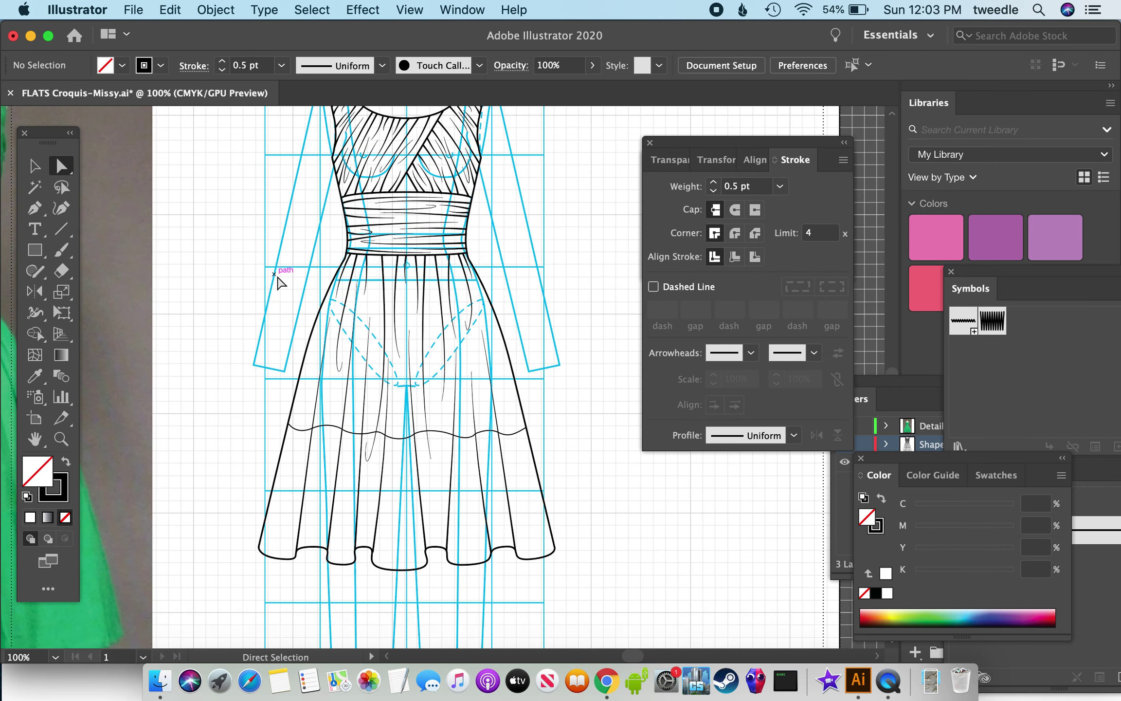
{"action": "scroll", "coordinate": [279, 283], "scroll_direction": "up", "scroll_amount": 2}
{"action": "scroll", "coordinate": [279, 283], "scroll_direction": "up", "scroll_amount": 5}
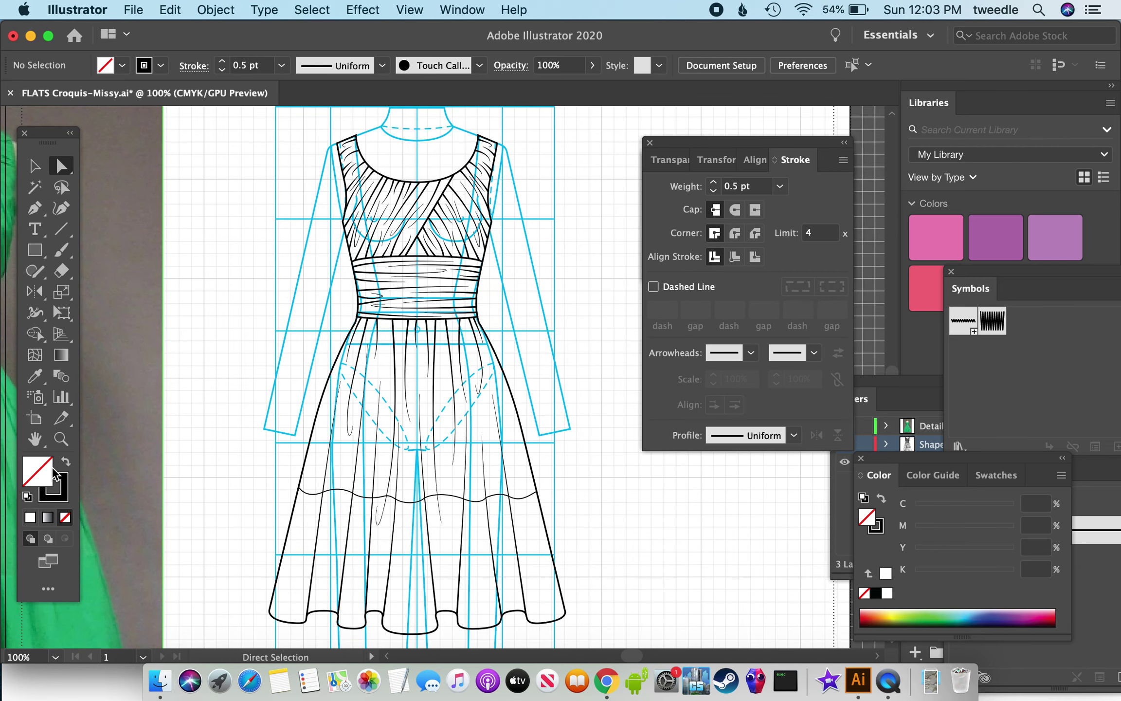
{"action": "left_click", "coordinate": [59, 440]}
{"action": "left_click_drag", "start_coordinate": [340, 249], "coordinate": [677, 584]}
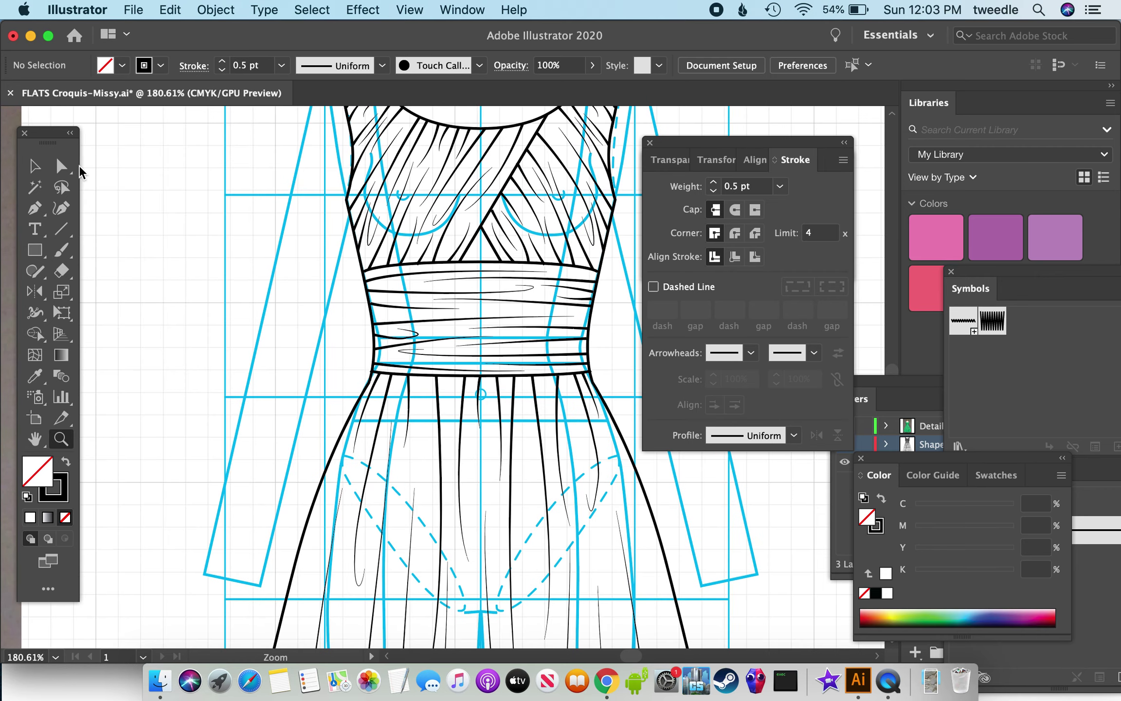
{"action": "left_click_drag", "start_coordinate": [331, 291], "coordinate": [518, 472]}
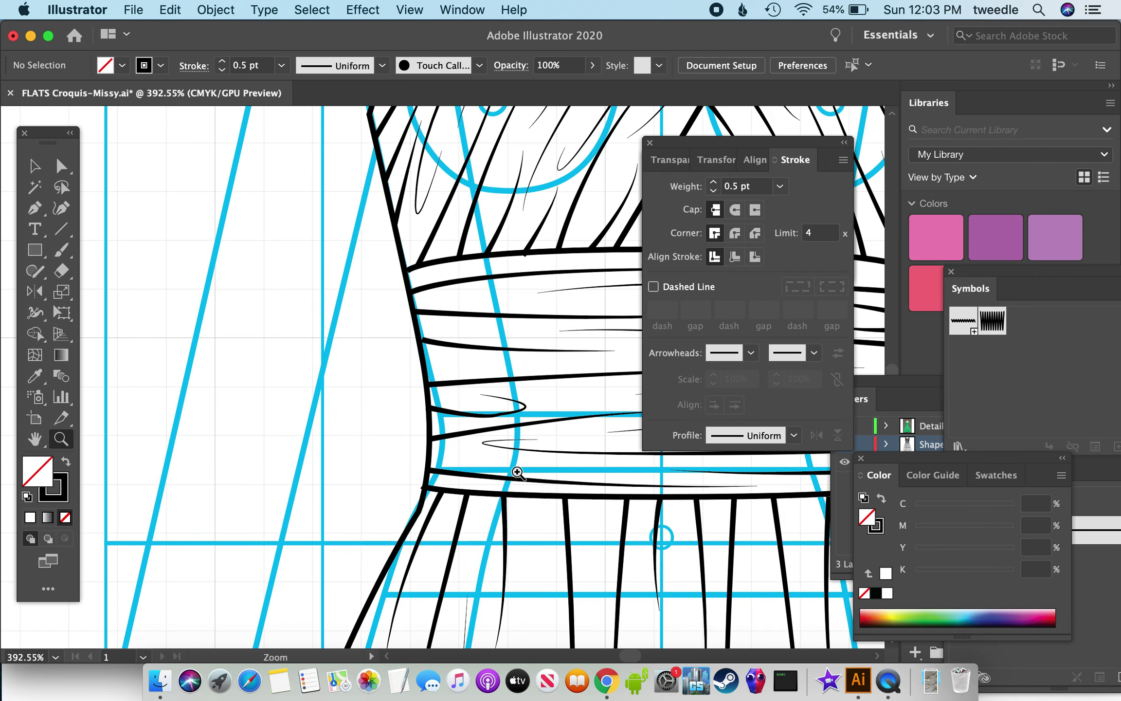
{"action": "left_click_drag", "start_coordinate": [30, 204], "coordinate": [155, 229]}
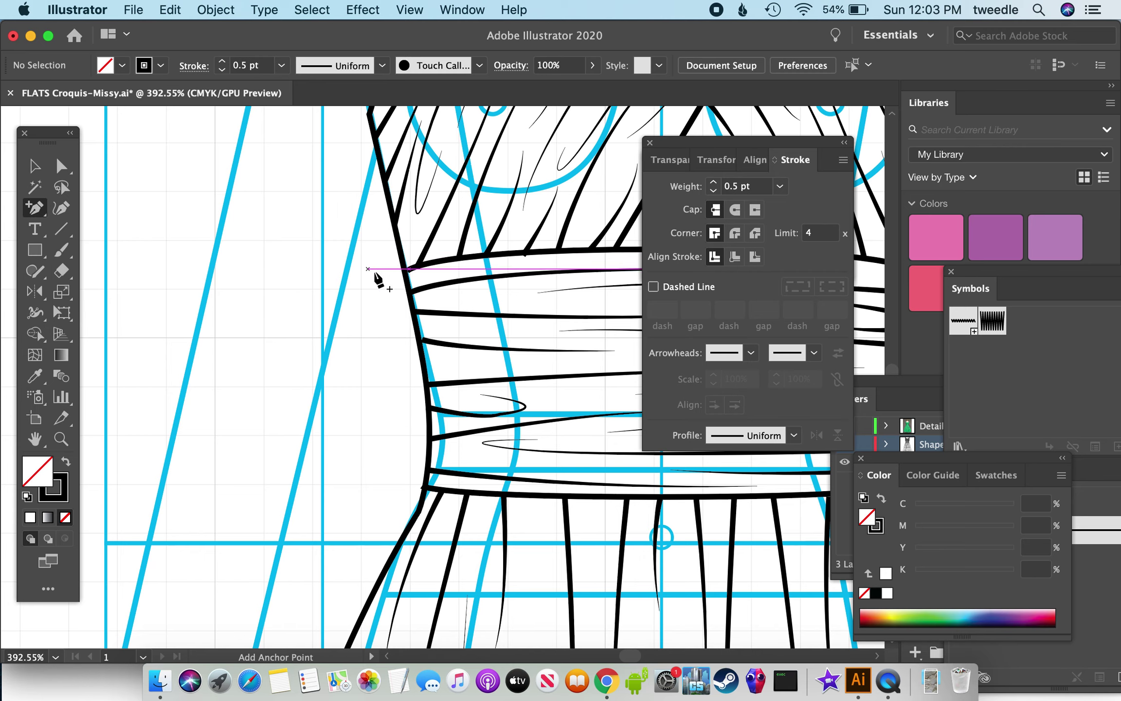
{"action": "left_click", "coordinate": [411, 303]}
{"action": "left_click", "coordinate": [407, 281]}
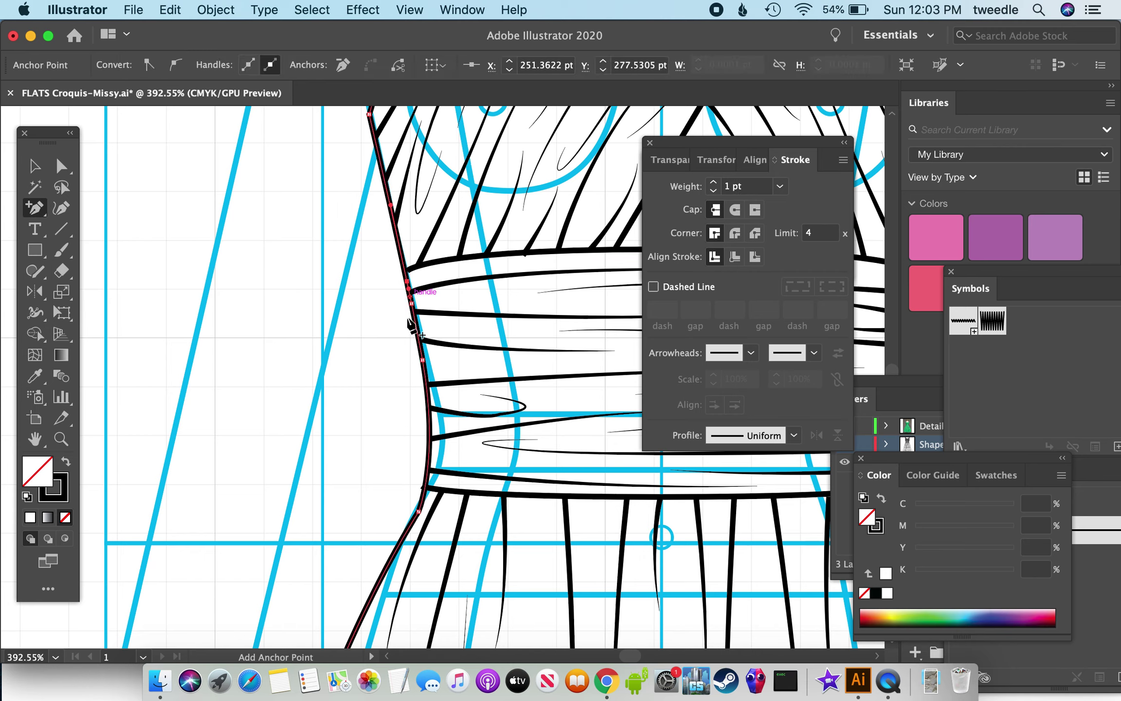
{"action": "left_click", "coordinate": [428, 395]}
{"action": "left_click", "coordinate": [429, 412]}
{"action": "left_click", "coordinate": [430, 454]}
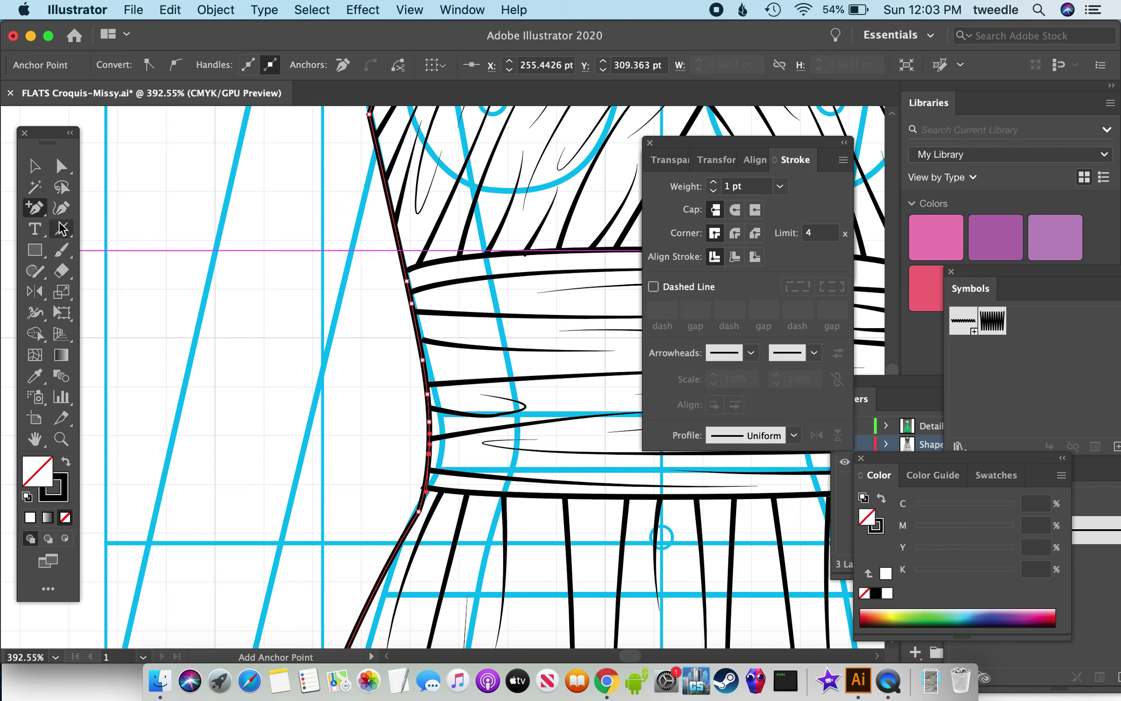
Move the new anchor points on the waistband's left outline inward to form small bumps between the gather lines.
{"action": "left_click", "coordinate": [66, 175]}
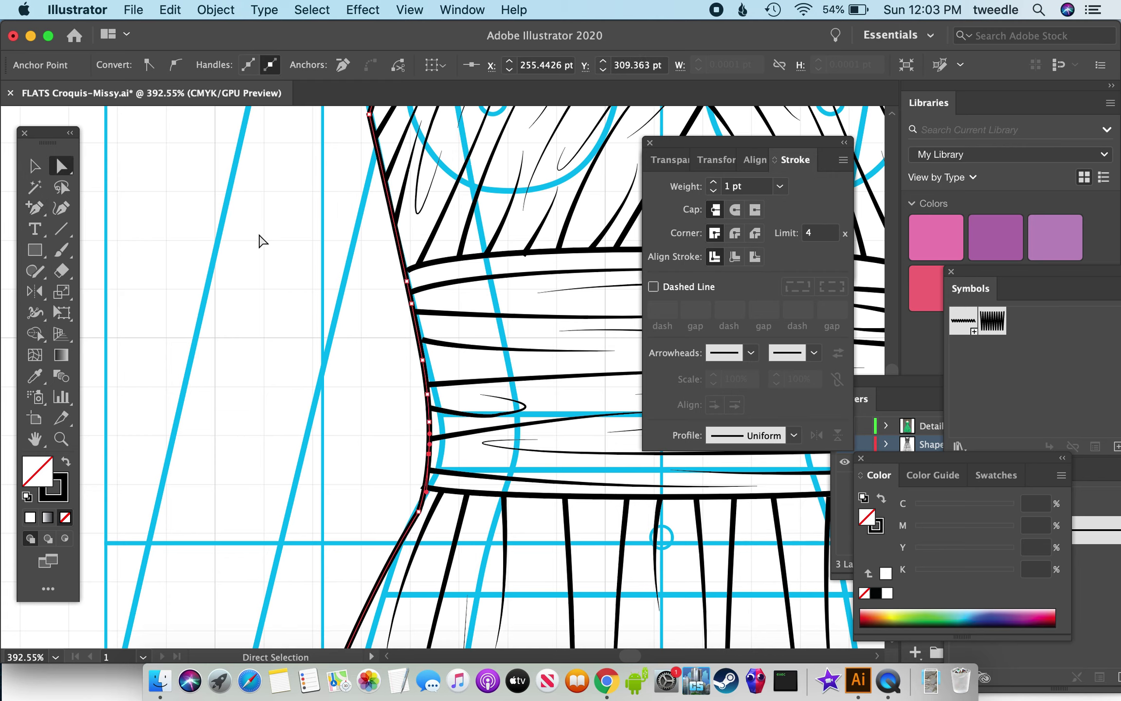
{"action": "left_click", "coordinate": [411, 304]}
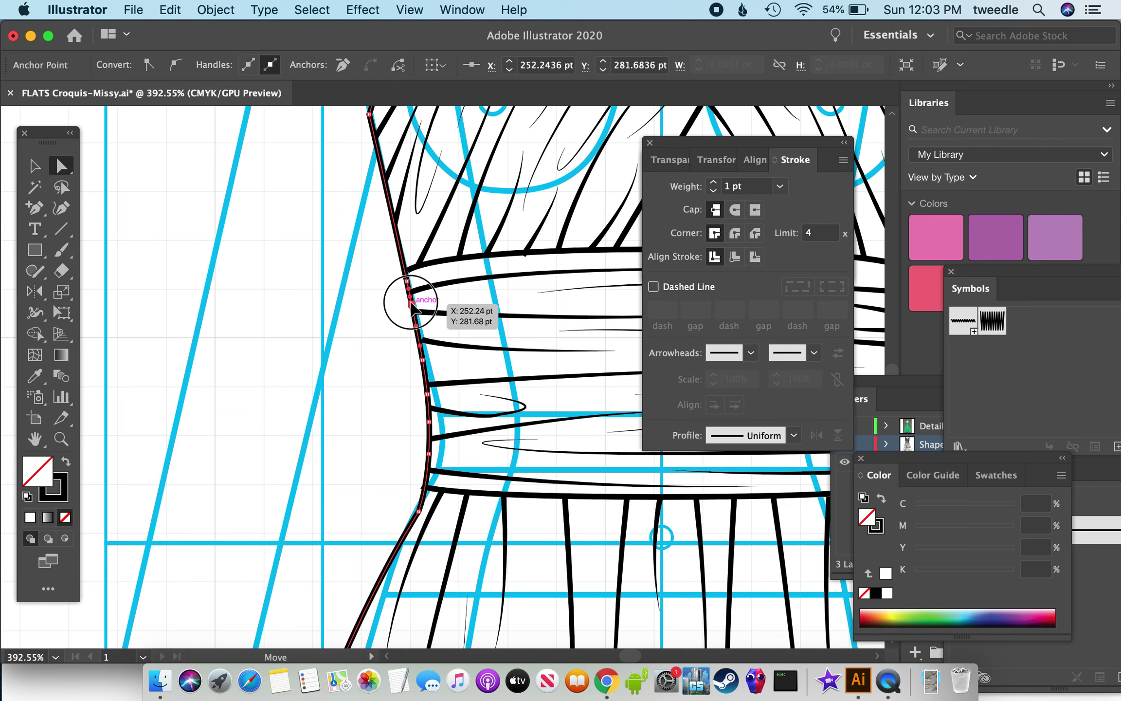
{"action": "left_click", "coordinate": [411, 304]}
{"action": "left_click_drag", "start_coordinate": [411, 305], "coordinate": [429, 380]}
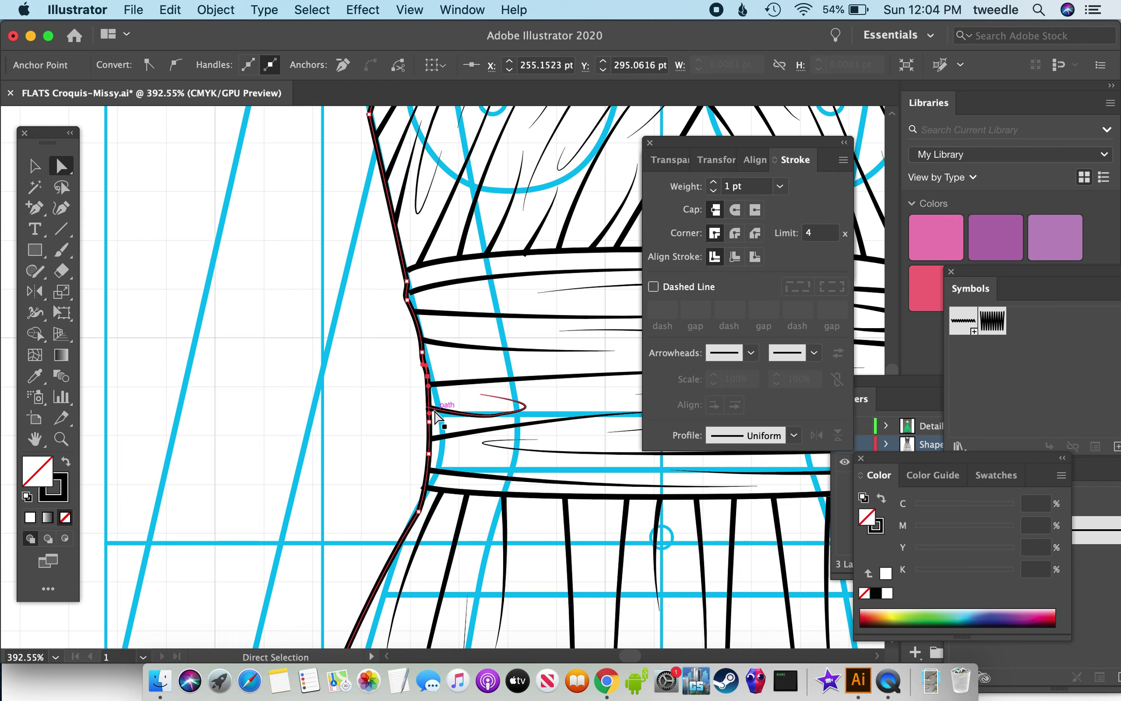
Add another anchor point on the upper part of the waistband's left outline and refine the bump just below the top seam.
{"action": "left_click", "coordinate": [34, 208]}
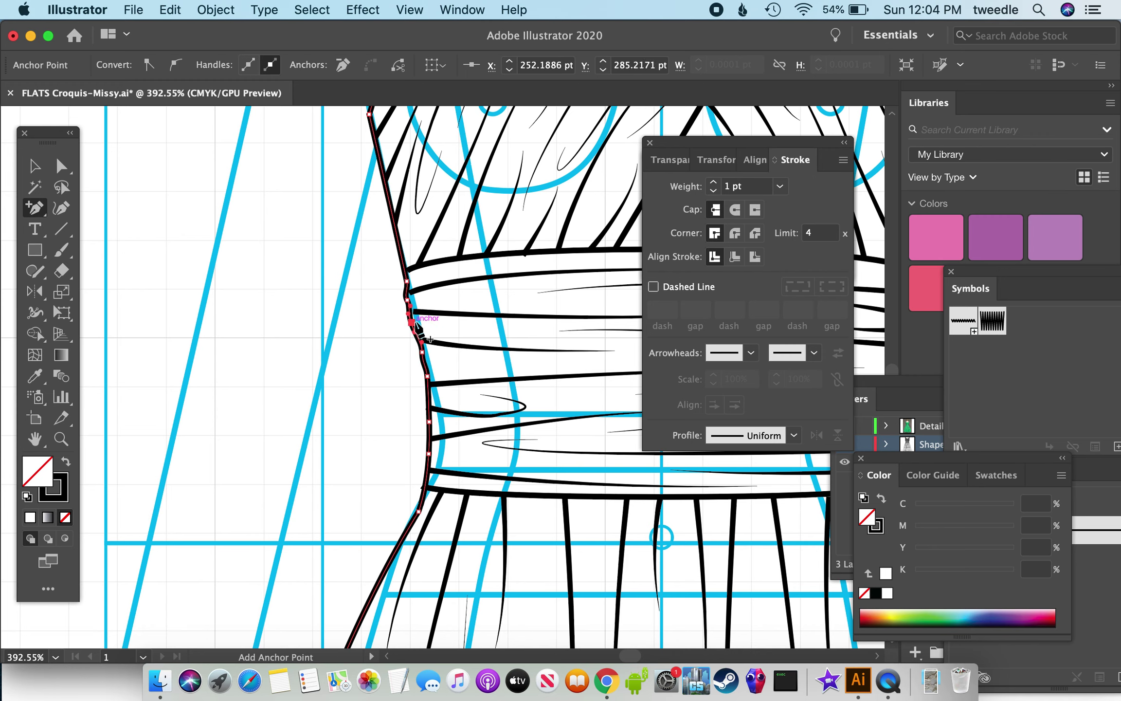
{"action": "left_click", "coordinate": [62, 166]}
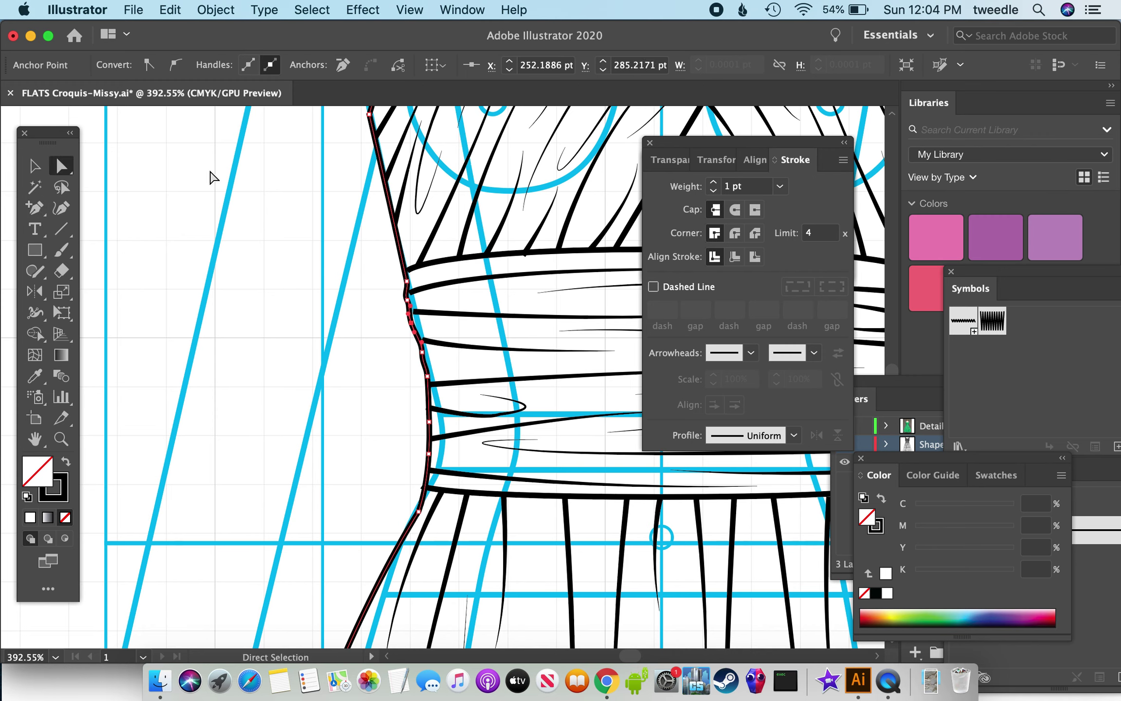
{"action": "left_click", "coordinate": [213, 175]}
{"action": "left_click", "coordinate": [408, 300]}
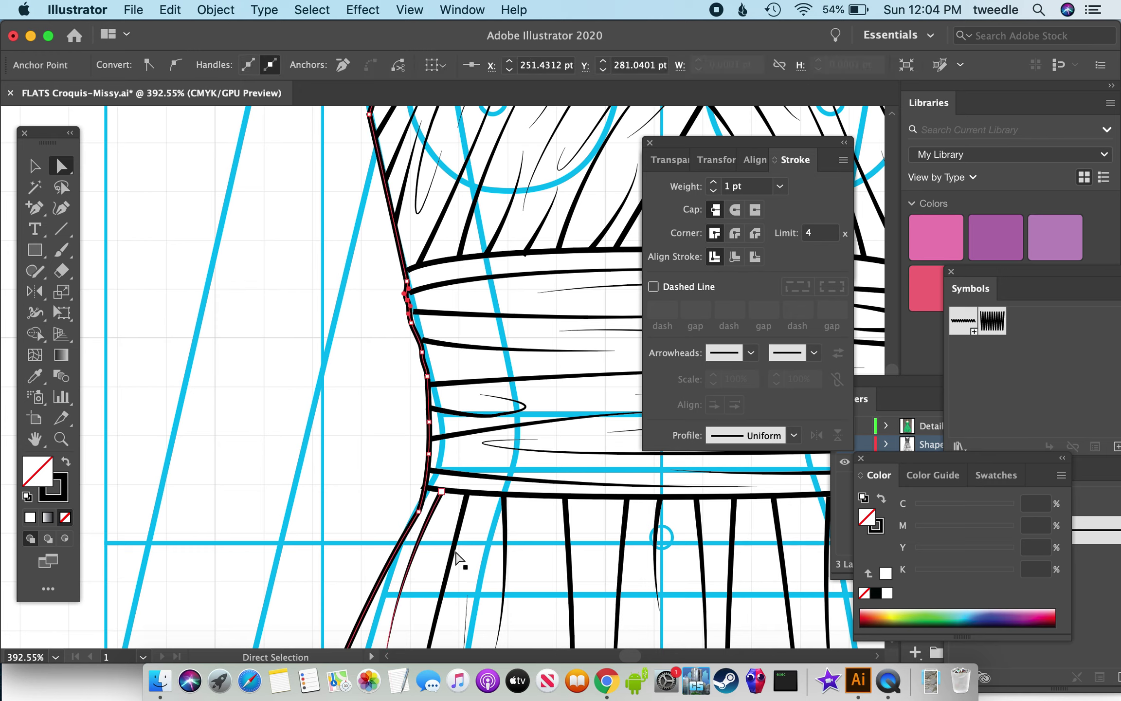
Add more anchor points along the lower part of the waistband's left outline, down to the waist seam.
{"action": "left_click", "coordinate": [37, 211]}
{"action": "left_click", "coordinate": [429, 403]}
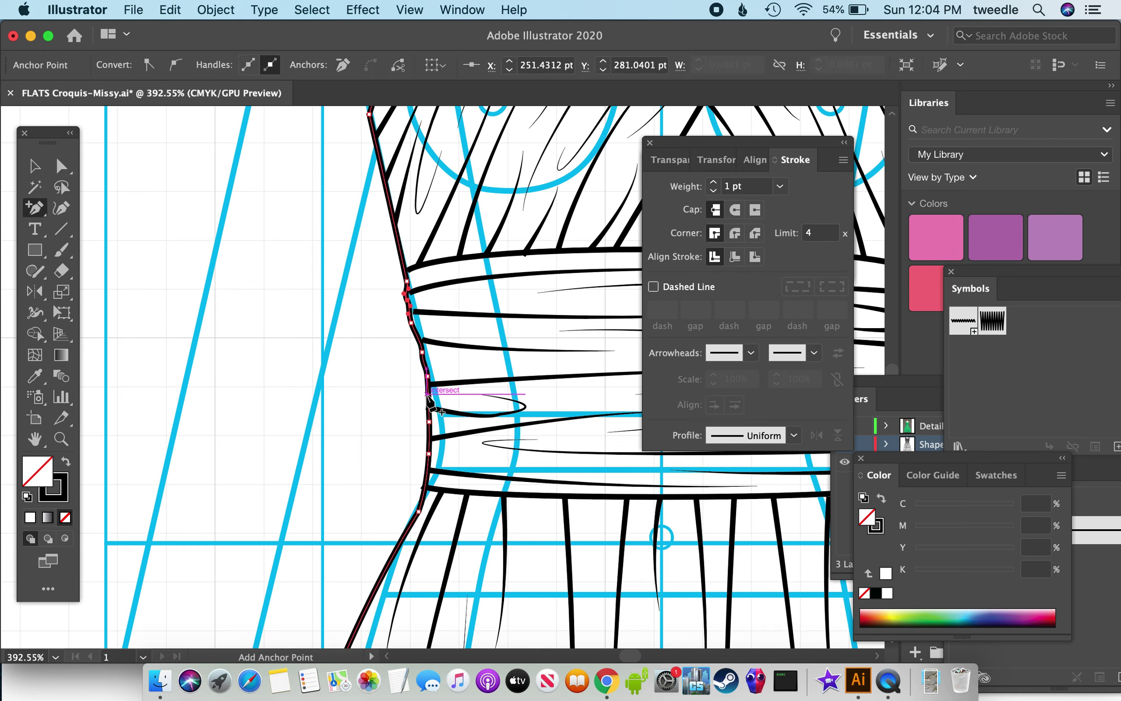
{"action": "left_click", "coordinate": [430, 449]}
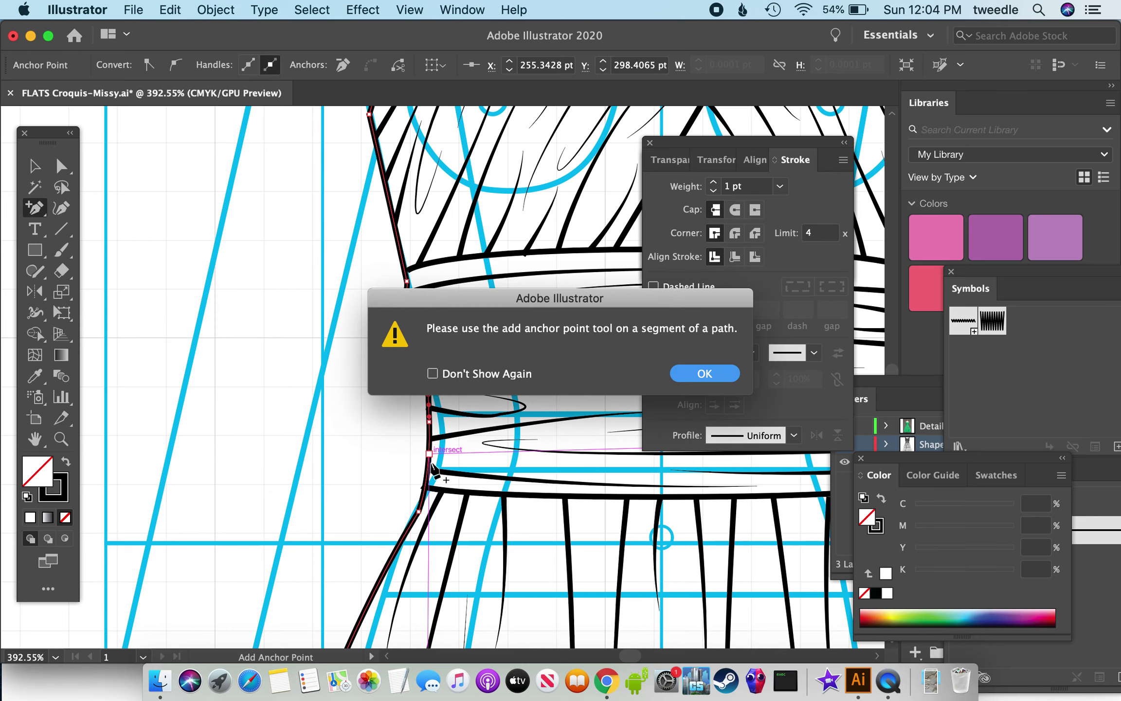
{"action": "left_click", "coordinate": [705, 374]}
{"action": "left_click", "coordinate": [426, 471]}
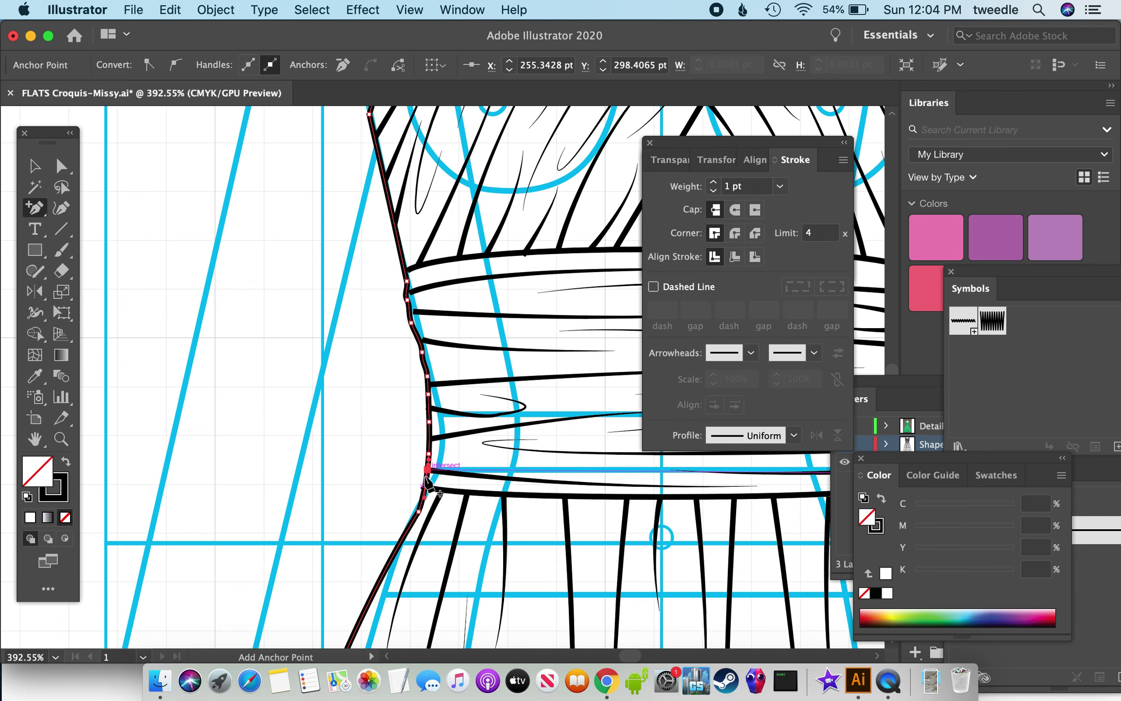
{"action": "left_click", "coordinate": [427, 479]}
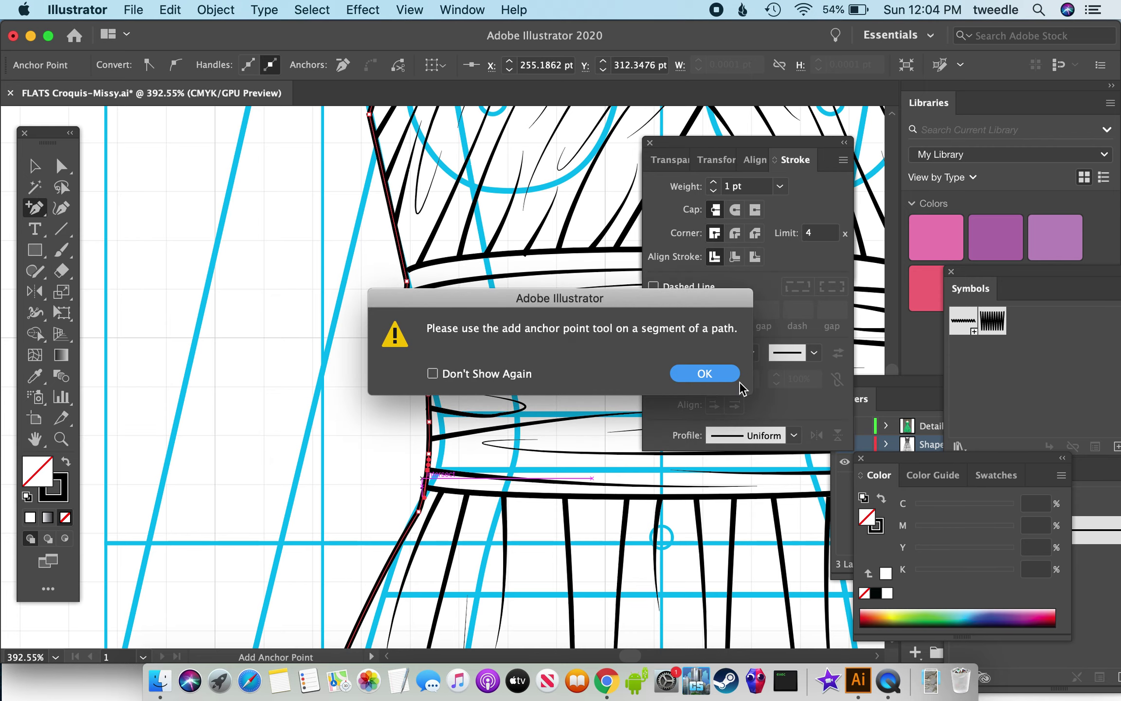
{"action": "left_click", "coordinate": [727, 380]}
Reshape the bump on the waistband's left outline beside the second gather line by moving its anchor point inward.
{"action": "left_click", "coordinate": [62, 166]}
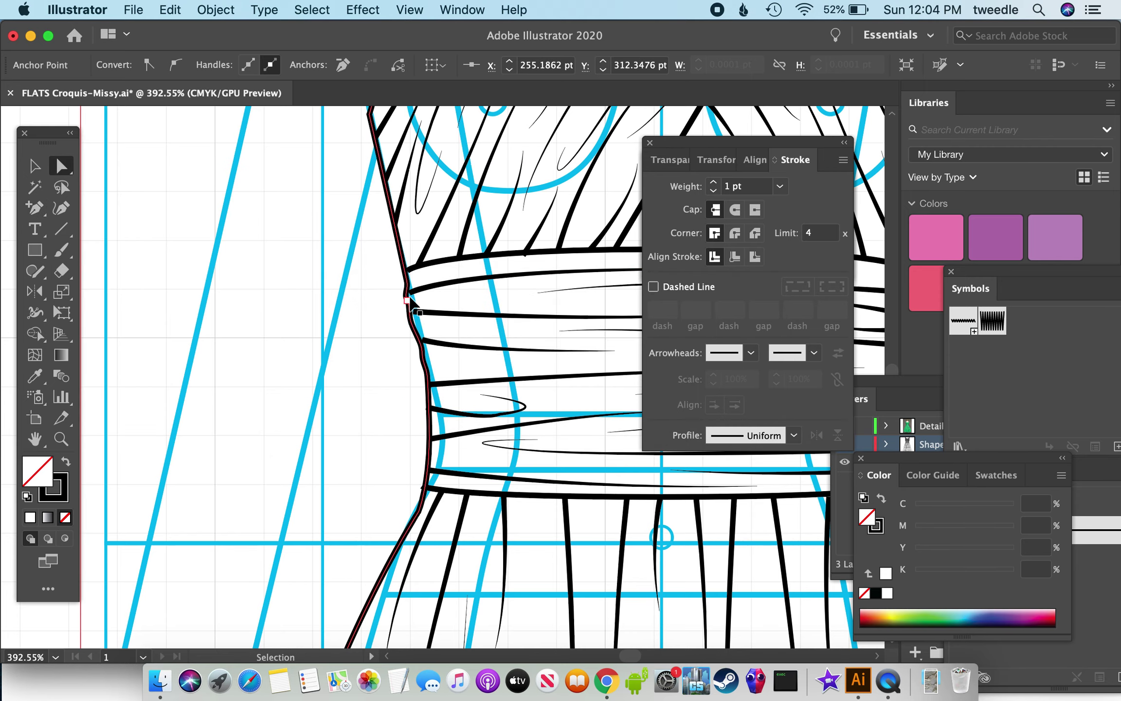
{"action": "key", "text": "super+equal"}
{"action": "key", "text": "super+equal"}
{"action": "scroll", "coordinate": [413, 304], "scroll_direction": "up", "scroll_amount": 3}
{"action": "scroll", "coordinate": [413, 304], "scroll_direction": "right", "scroll_amount": 3}
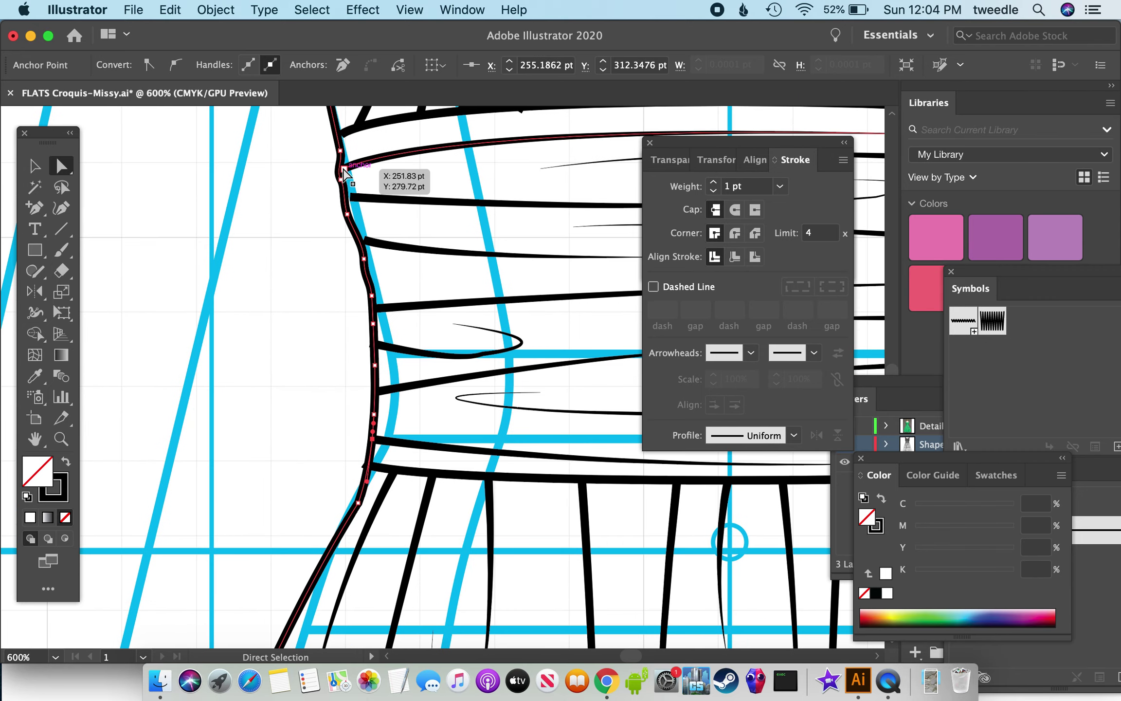
{"action": "left_click_drag", "start_coordinate": [341, 183], "coordinate": [353, 214]}
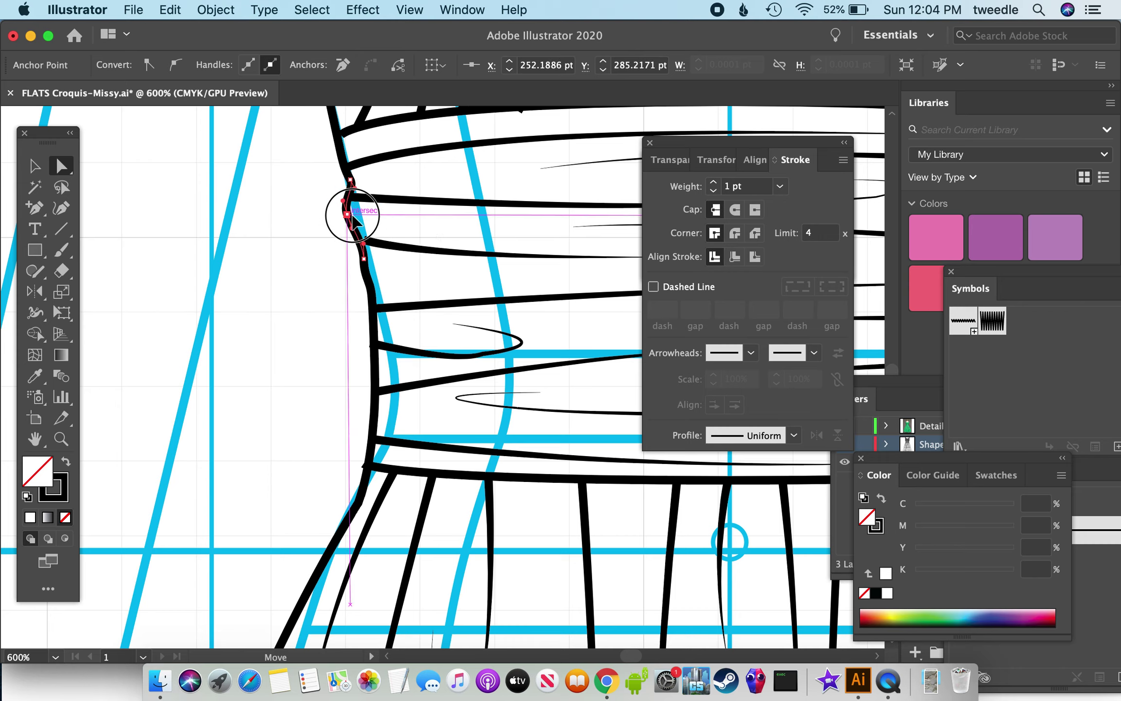
Adjust the curve of the waistband's left outline between the third and fourth gather lines into a small bump.
{"action": "left_click", "coordinate": [415, 9]}
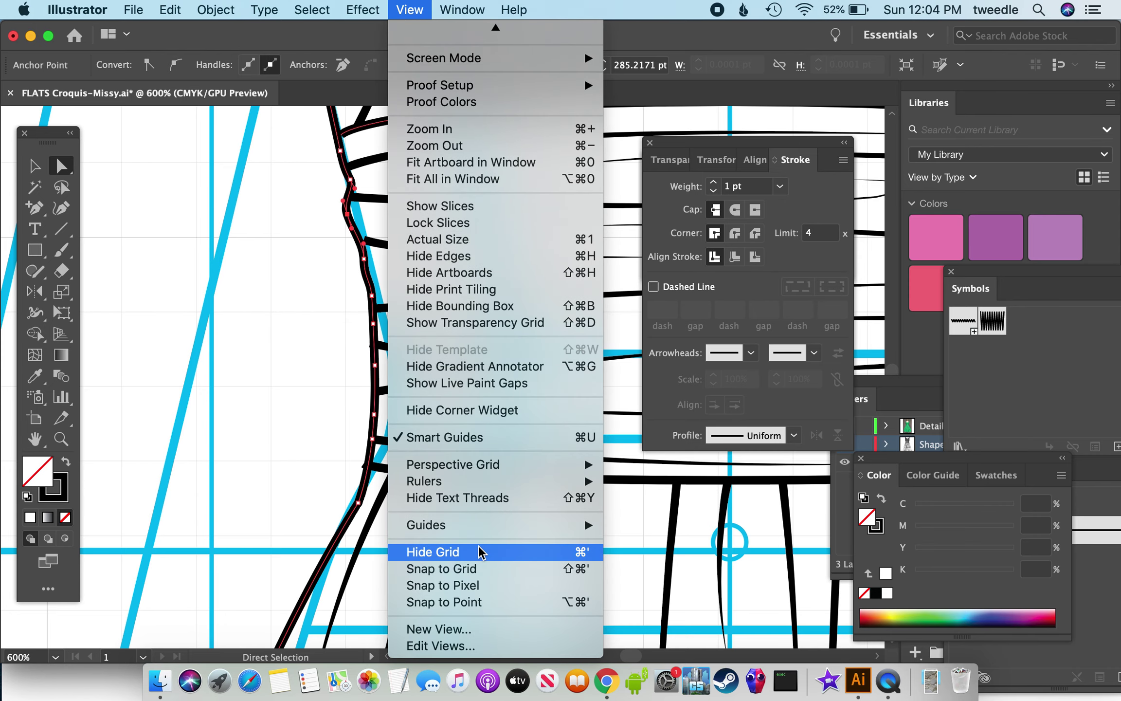
{"action": "left_click", "coordinate": [57, 167]}
{"action": "left_click", "coordinate": [204, 236]}
{"action": "key", "text": "super+equal"}
{"action": "key", "text": "super+equal"}
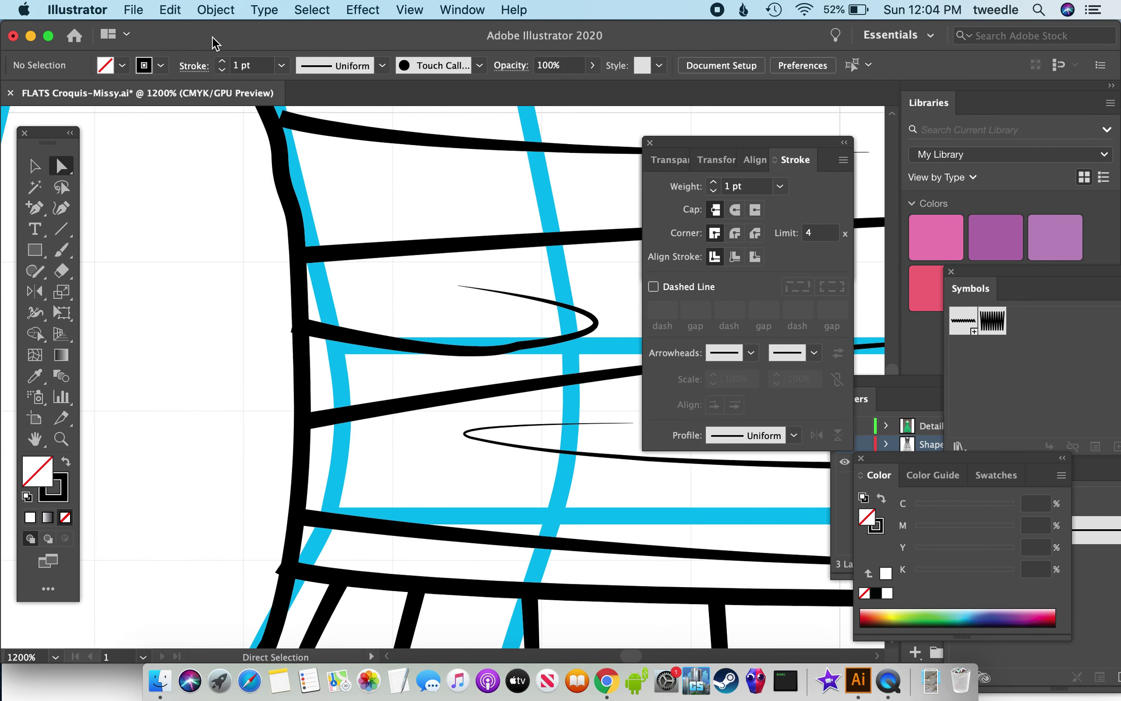
{"action": "scroll", "coordinate": [325, 413], "scroll_direction": "up", "scroll_amount": 3}
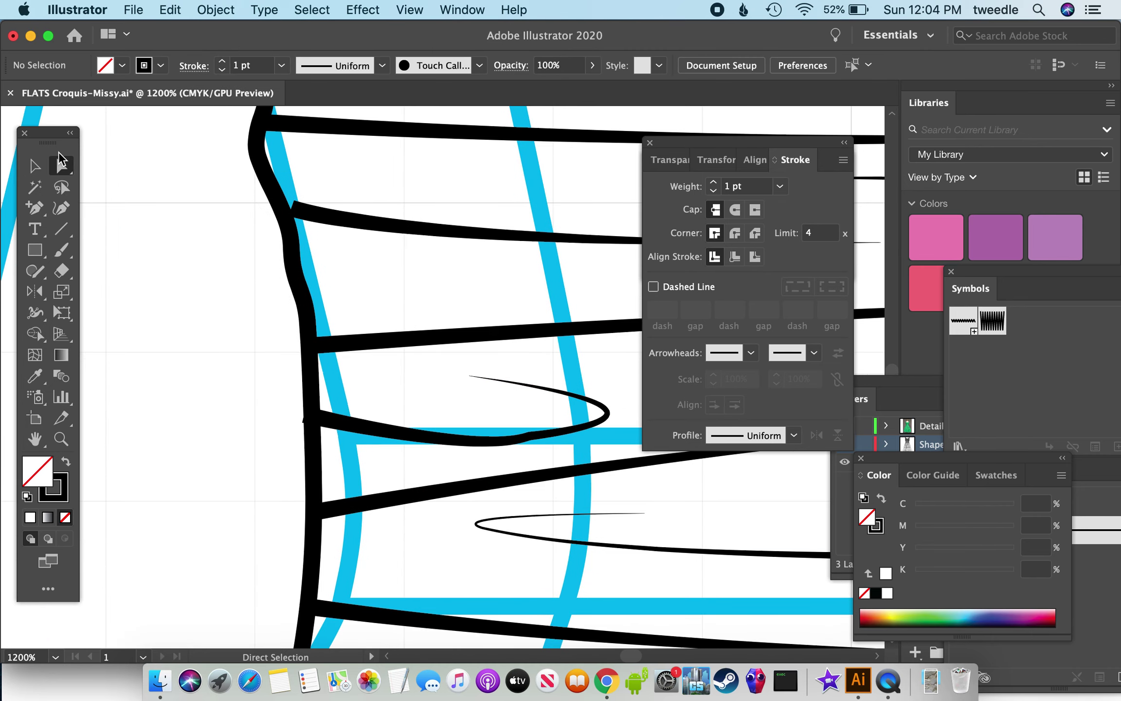
{"action": "left_click", "coordinate": [294, 285]}
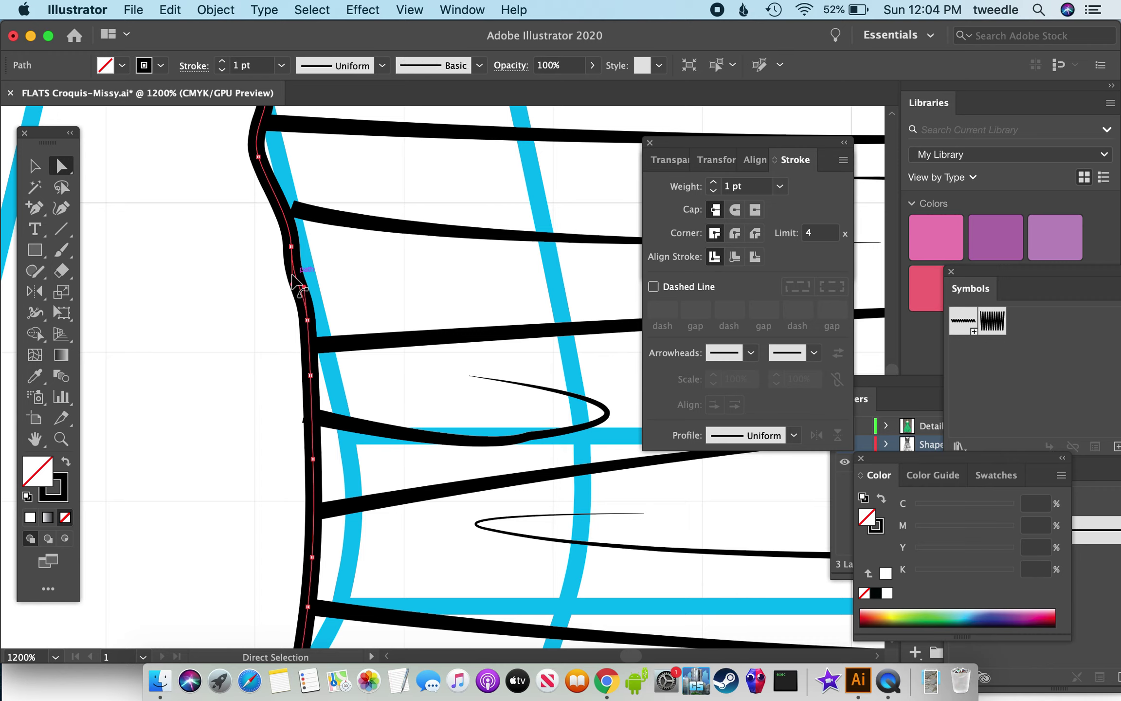
{"action": "left_click", "coordinate": [259, 157]}
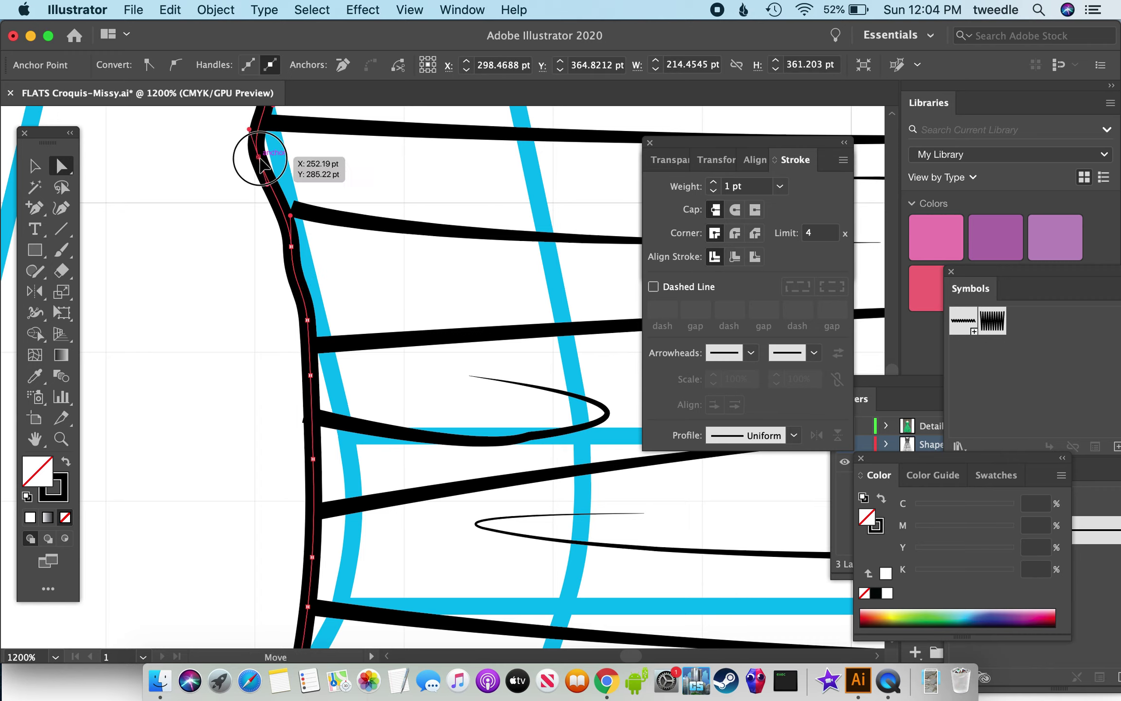
{"action": "left_click_drag", "start_coordinate": [307, 320], "coordinate": [283, 292]}
{"action": "key", "text": "cmd+z"}
Move the three lower anchor points of the waistband's left outline alternately outward and inward to form bumps around the hooked gather line.
{"action": "left_click_drag", "start_coordinate": [309, 374], "coordinate": [300, 377]}
{"action": "left_click_drag", "start_coordinate": [313, 459], "coordinate": [326, 448]}
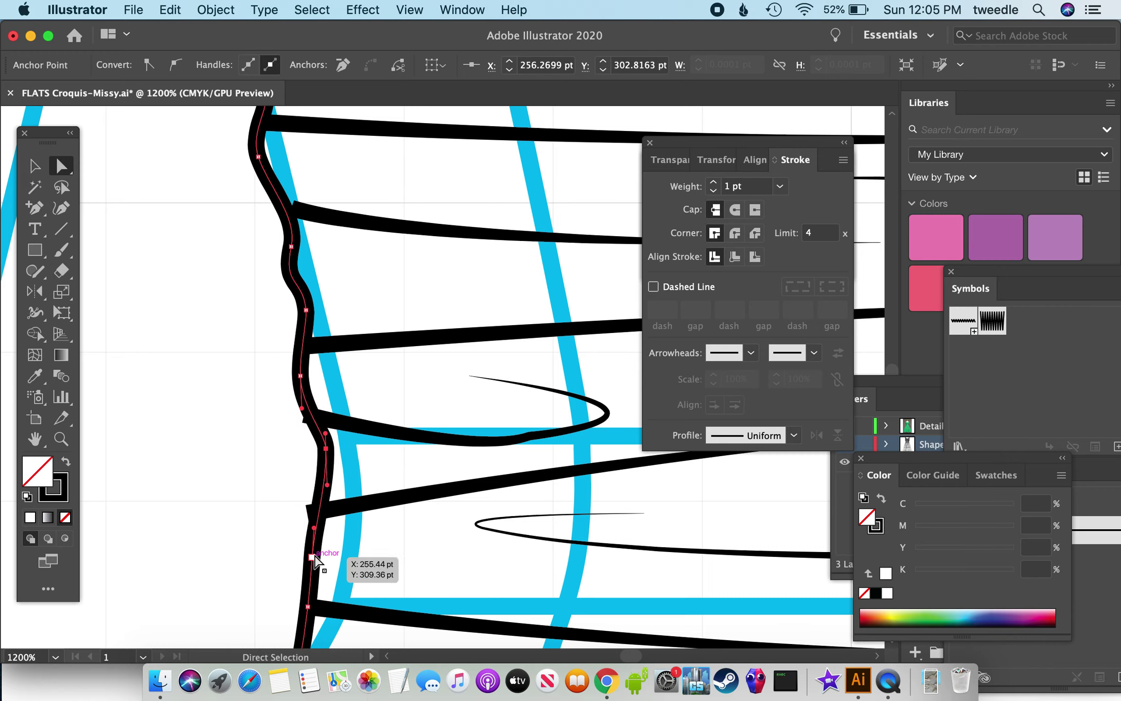
{"action": "left_click_drag", "start_coordinate": [312, 557], "coordinate": [307, 524]}
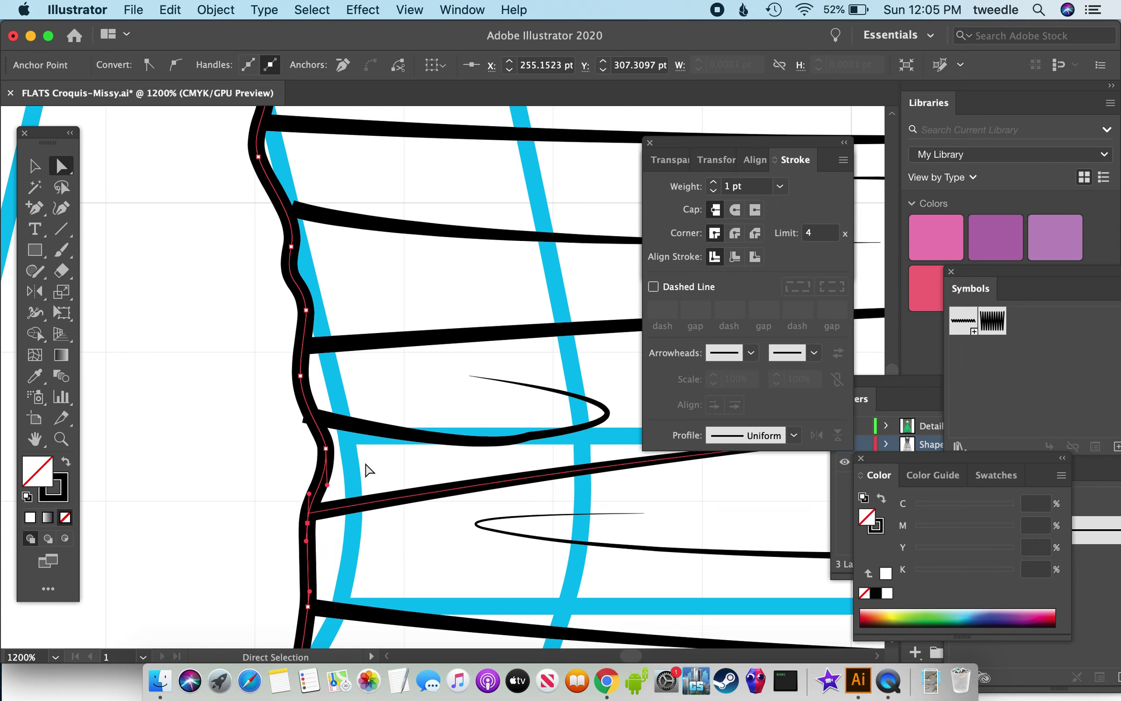
Smooth the underside of the hooked gather line on the waistband and move its left end to meet the bumpy outline.
{"action": "left_click", "coordinate": [368, 428]}
{"action": "left_click", "coordinate": [529, 437]}
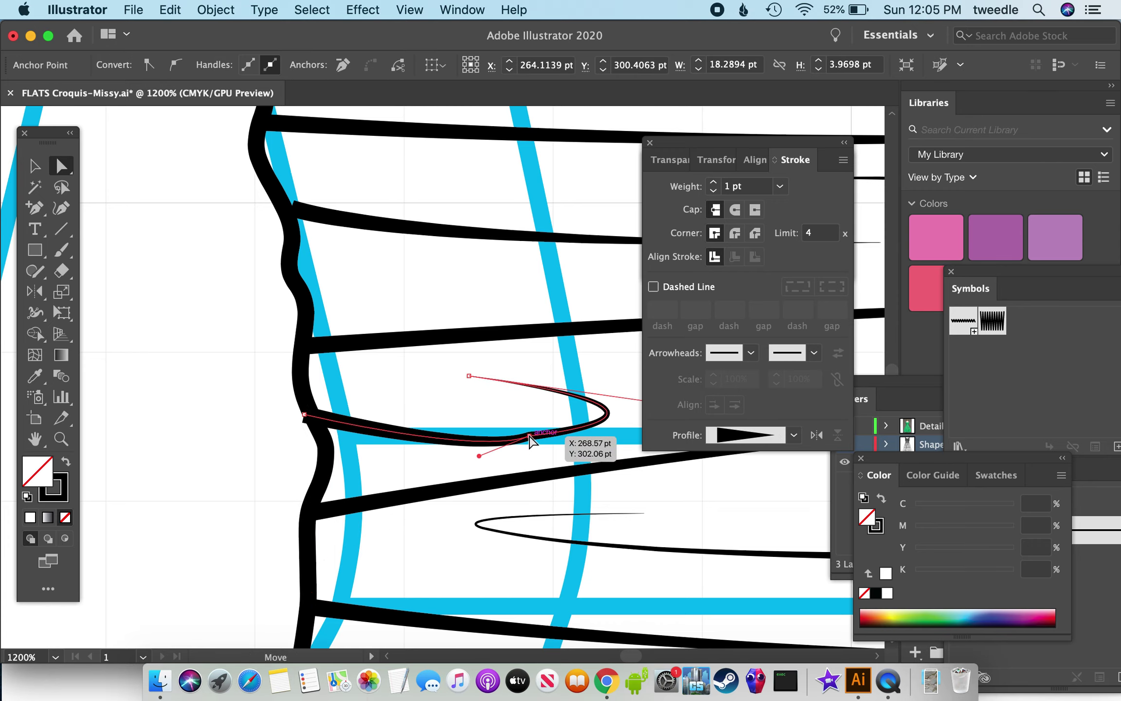
{"action": "left_click_drag", "start_coordinate": [478, 456], "coordinate": [447, 447]}
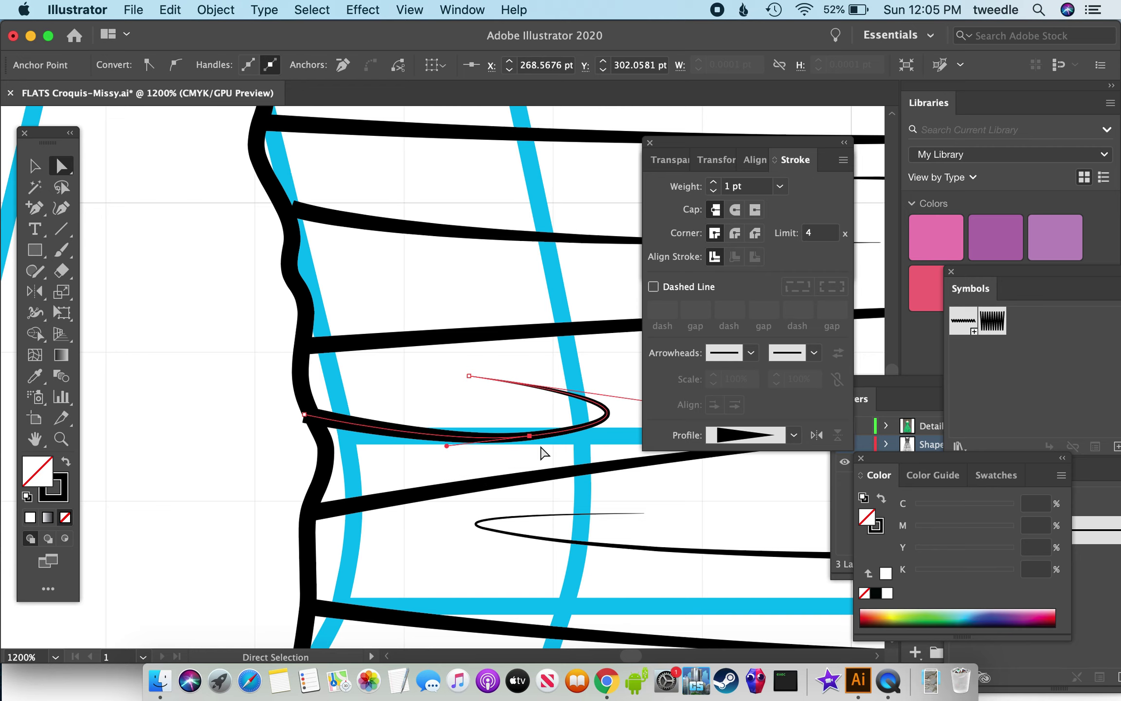
{"action": "scroll", "coordinate": [553, 506], "scroll_direction": "right", "scroll_amount": 2}
{"action": "left_click", "coordinate": [287, 420]}
{"action": "left_click_drag", "start_coordinate": [294, 419], "coordinate": [296, 420]}
{"action": "scroll", "coordinate": [381, 414], "scroll_direction": "right", "scroll_amount": 1}
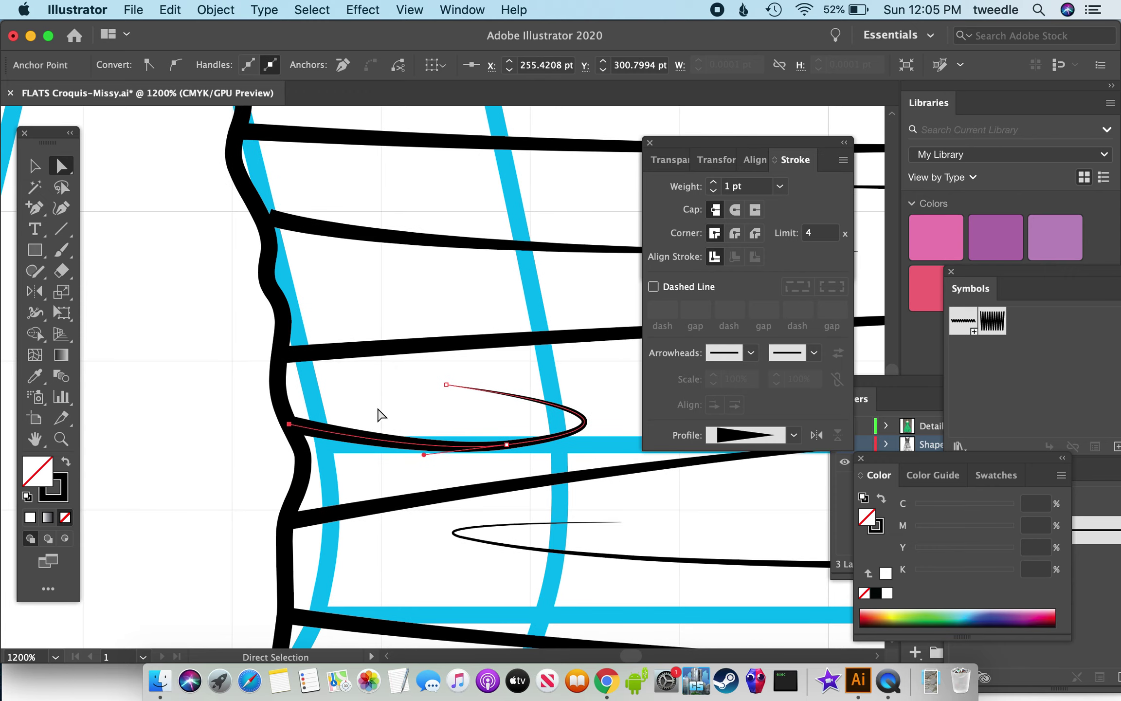
{"action": "scroll", "coordinate": [381, 414], "scroll_direction": "right", "scroll_amount": 1}
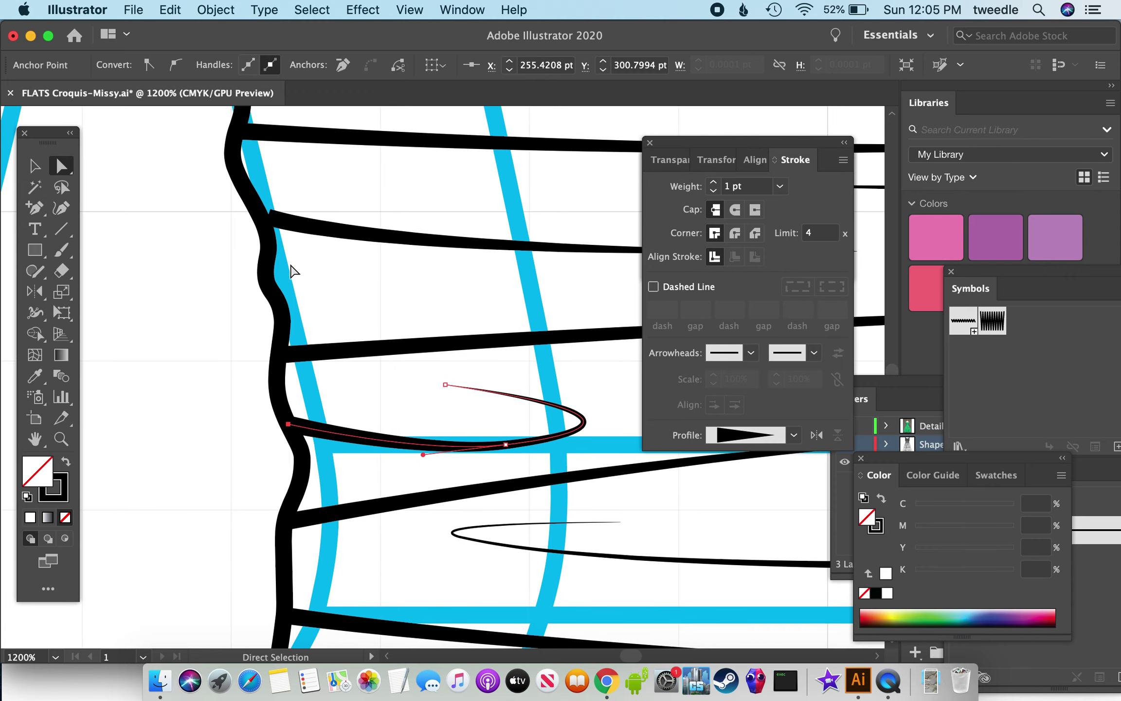
Move the left end of the waistband's third gather line so it meets the side outline cleanly.
{"action": "left_click", "coordinate": [282, 234]}
{"action": "left_click_drag", "start_coordinate": [271, 215], "coordinate": [267, 218]}
{"action": "scroll", "coordinate": [366, 233], "scroll_direction": "up", "scroll_amount": 1}
{"action": "scroll", "coordinate": [366, 234], "scroll_direction": "right", "scroll_amount": 1}
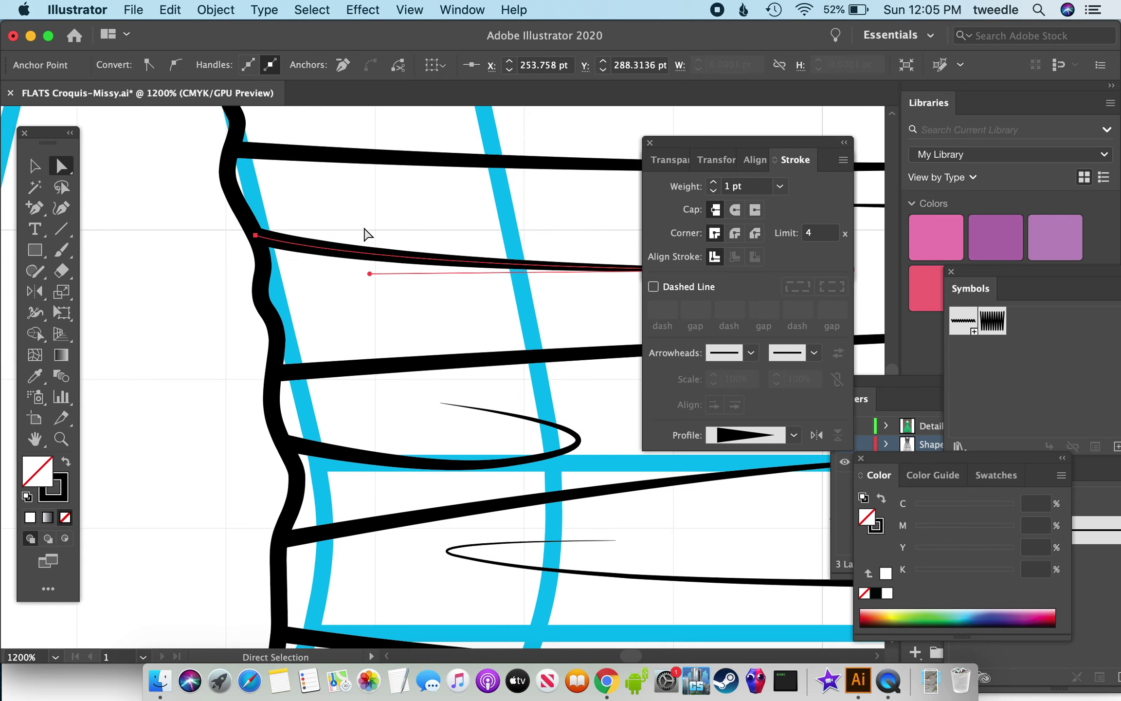
Extend the waistband's top seam to the left outline and pull the overshooting end of the bodice gather line back onto the seam.
{"action": "scroll", "coordinate": [365, 233], "scroll_direction": "up", "scroll_amount": 5}
{"action": "scroll", "coordinate": [365, 234], "scroll_direction": "right", "scroll_amount": 1}
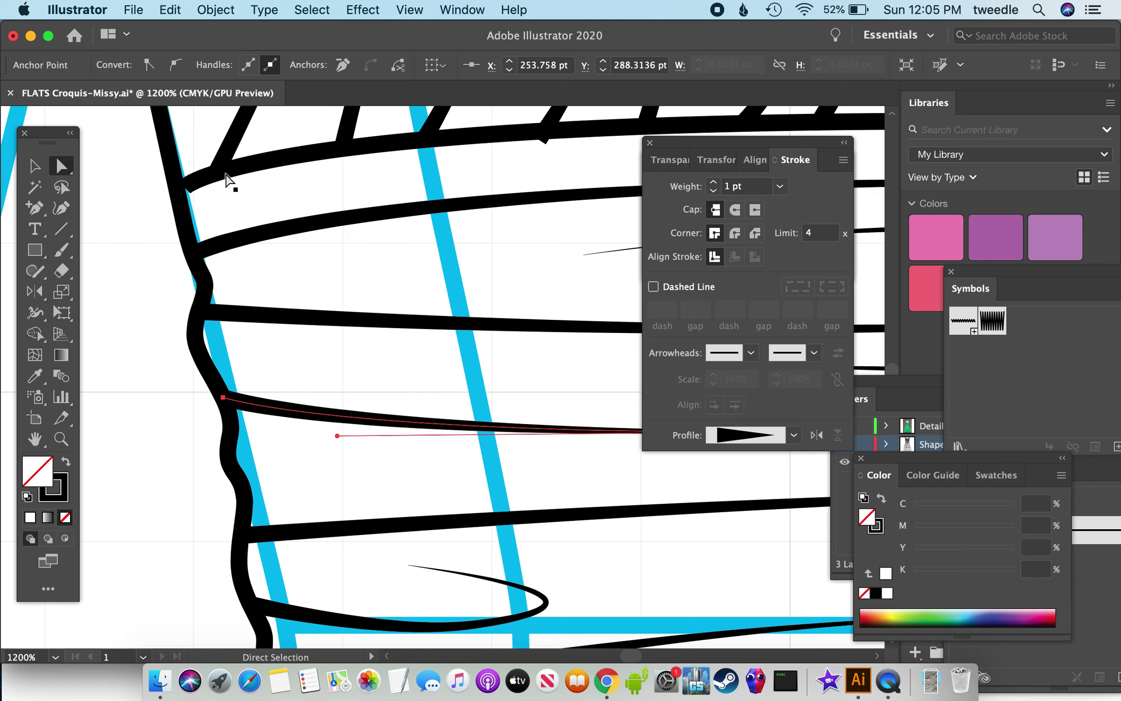
{"action": "left_click", "coordinate": [200, 184]}
{"action": "left_click_drag", "start_coordinate": [187, 191], "coordinate": [177, 189]}
{"action": "left_click_drag", "start_coordinate": [541, 142], "coordinate": [544, 132]}
Review the whole dress flat from bodice to hem and compare it with the green reference dress.
{"action": "key", "text": "super+minus"}
{"action": "key", "text": "super+minus"}
{"action": "key", "text": "super+minus"}
{"action": "key", "text": "super+minus"}
{"action": "key", "text": "super+minus"}
{"action": "key", "text": "super+minus"}
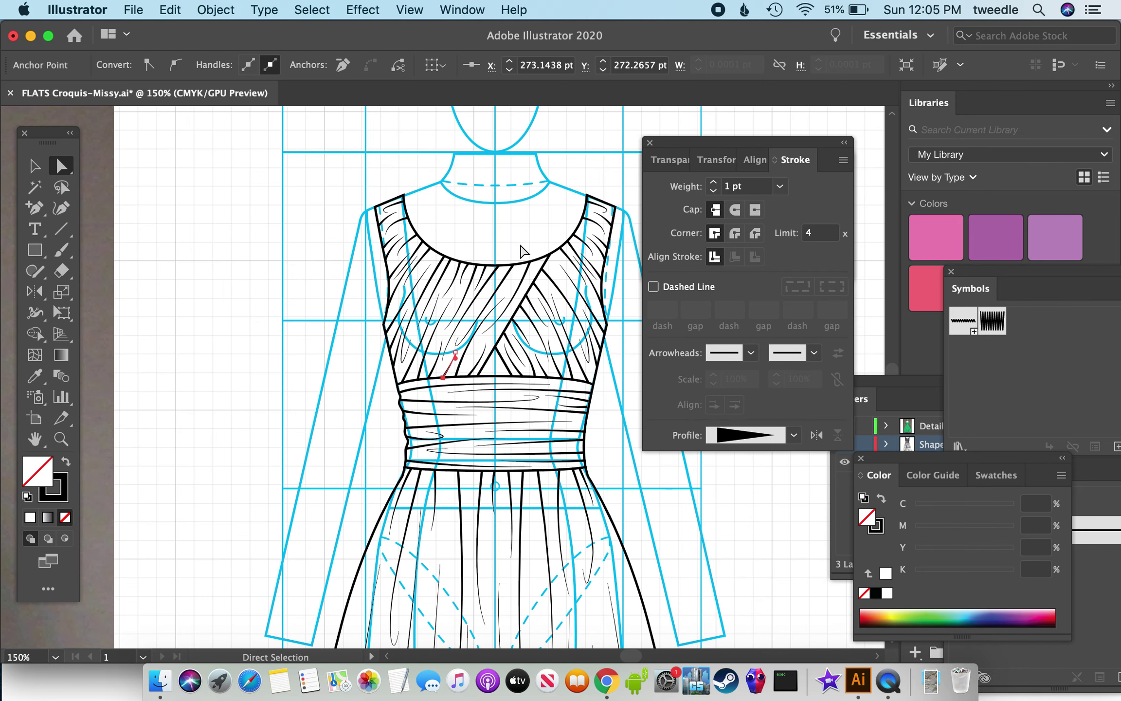
{"action": "scroll", "coordinate": [465, 506], "scroll_direction": "down", "scroll_amount": 3}
{"action": "scroll", "coordinate": [465, 506], "scroll_direction": "right", "scroll_amount": 3}
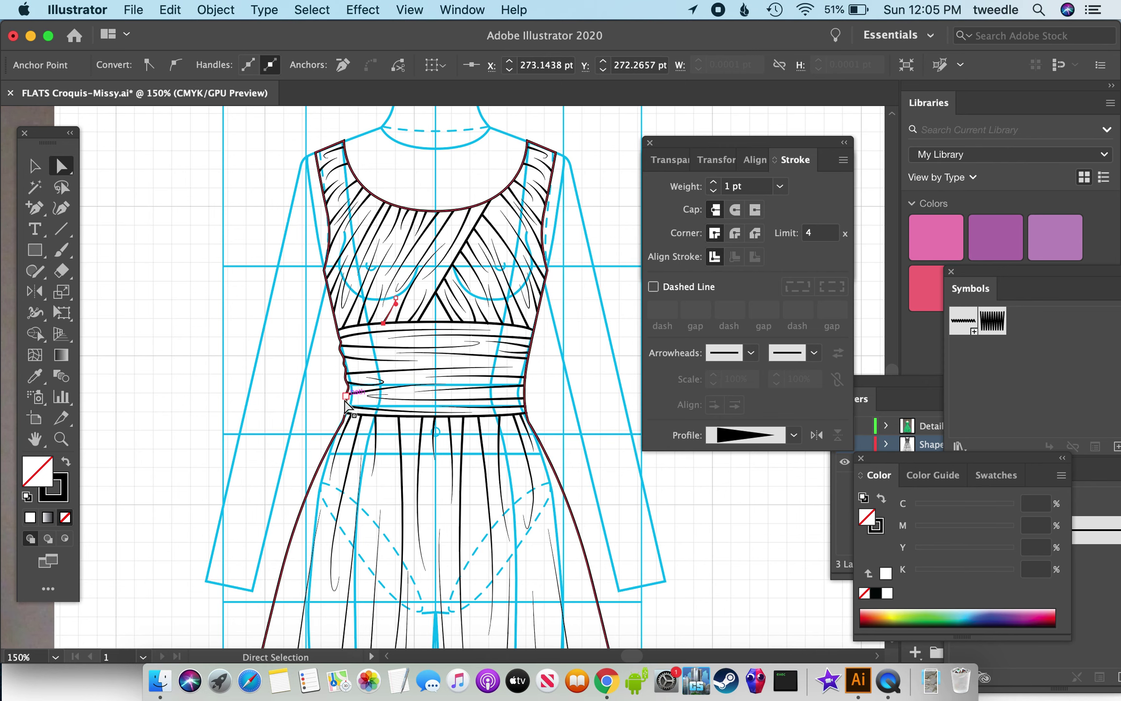
{"action": "left_click", "coordinate": [196, 240]}
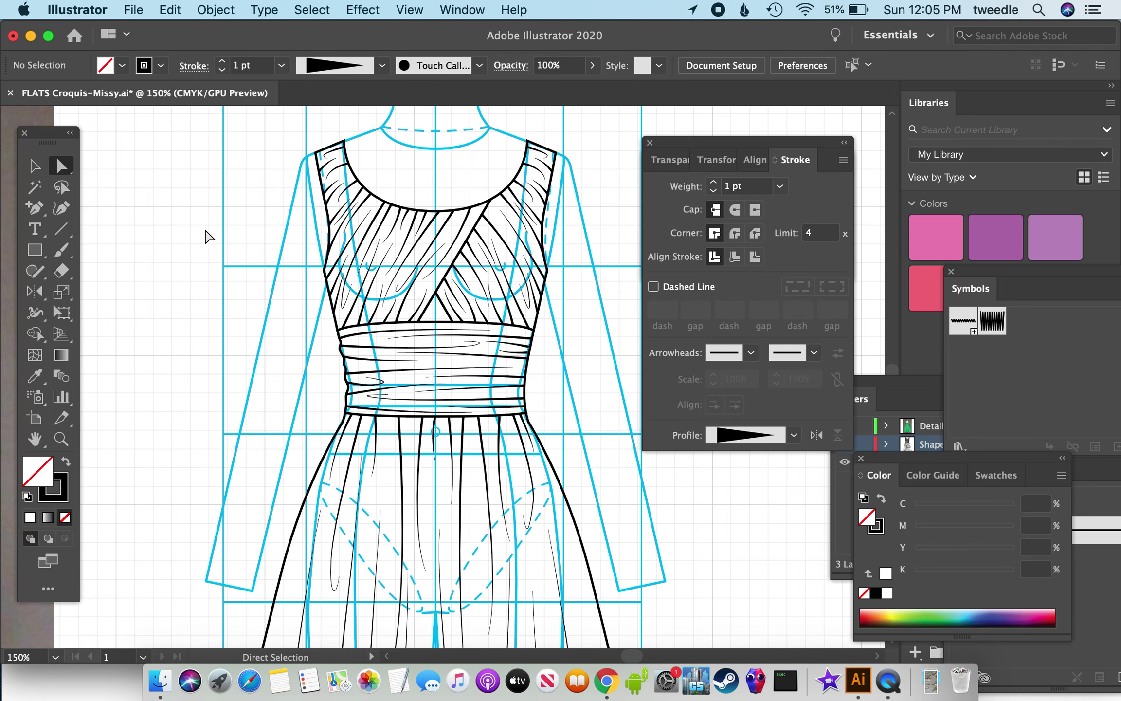
{"action": "scroll", "coordinate": [207, 237], "scroll_direction": "down", "scroll_amount": 8}
{"action": "scroll", "coordinate": [207, 237], "scroll_direction": "right", "scroll_amount": 3}
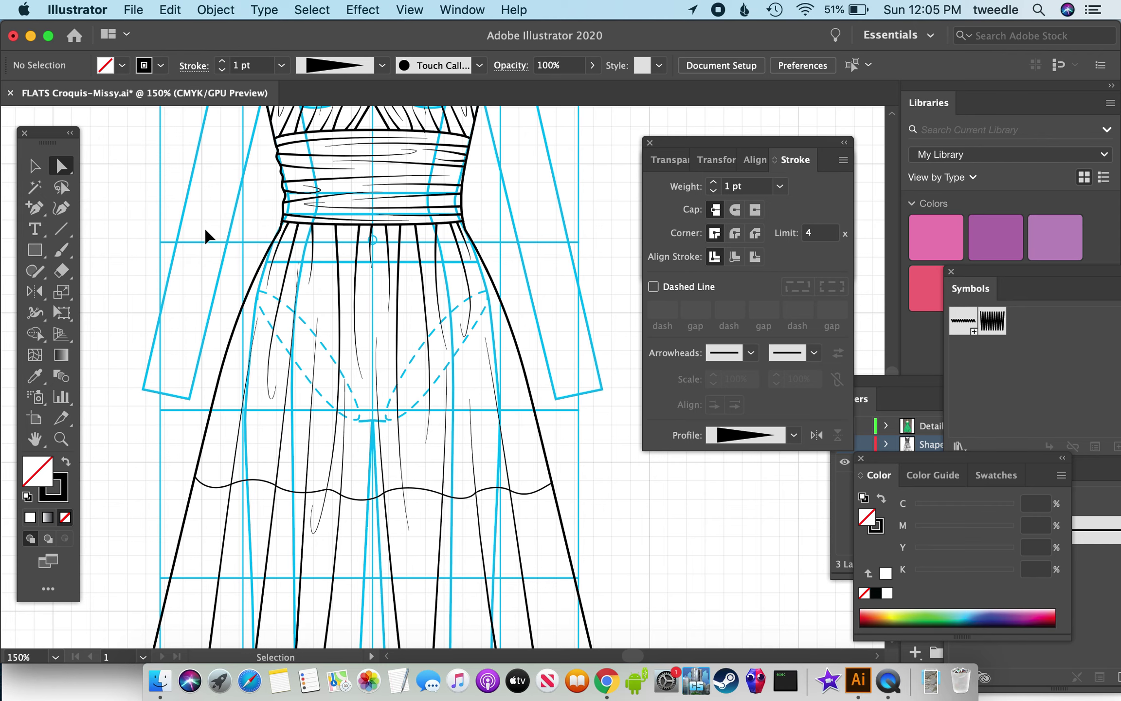
{"action": "key", "text": "super+0"}
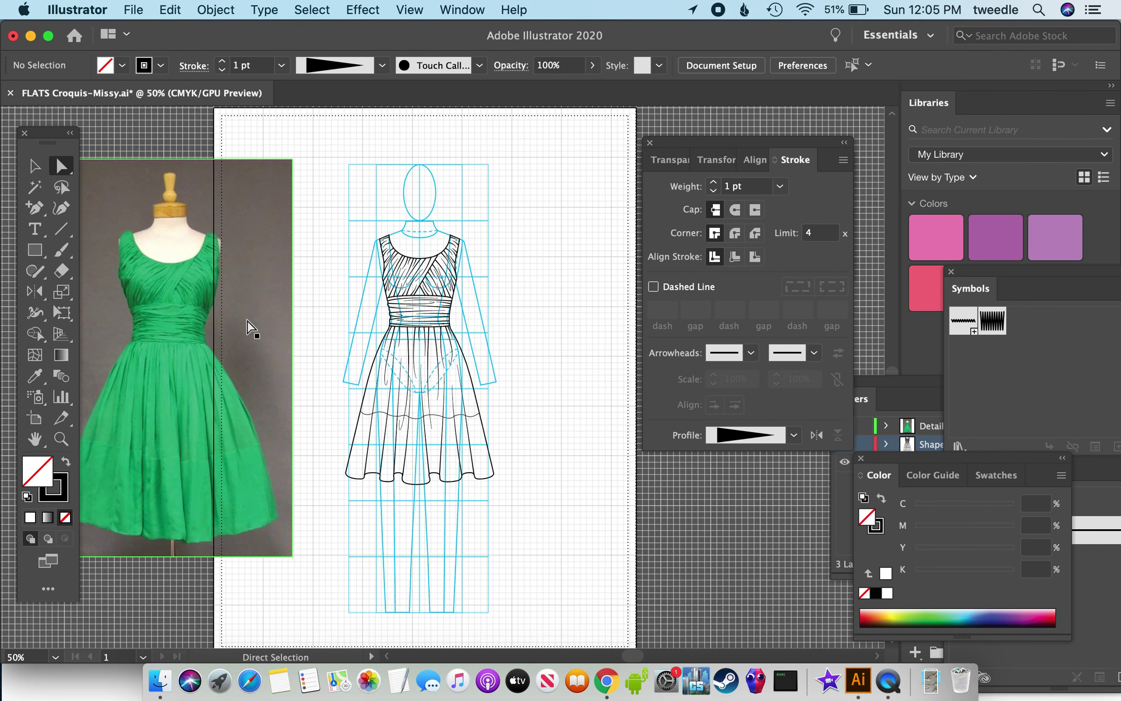
{"action": "scroll", "coordinate": [251, 327], "scroll_direction": "left", "scroll_amount": 3}
{"action": "scroll", "coordinate": [250, 328], "scroll_direction": "down", "scroll_amount": 2}
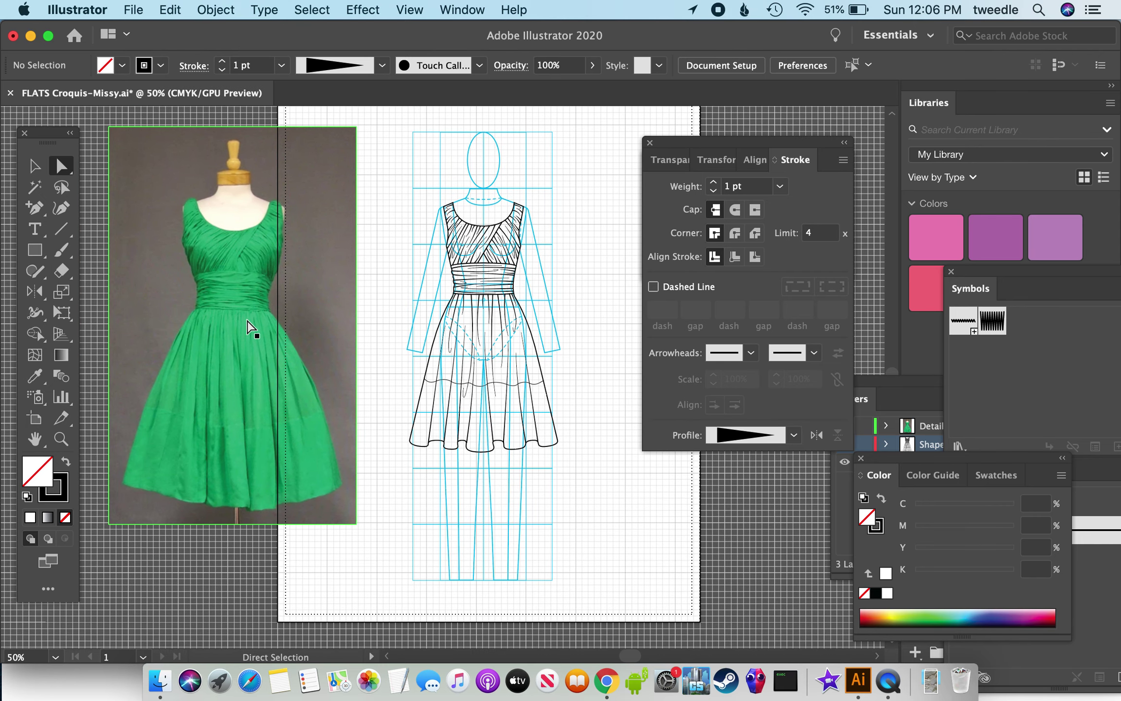